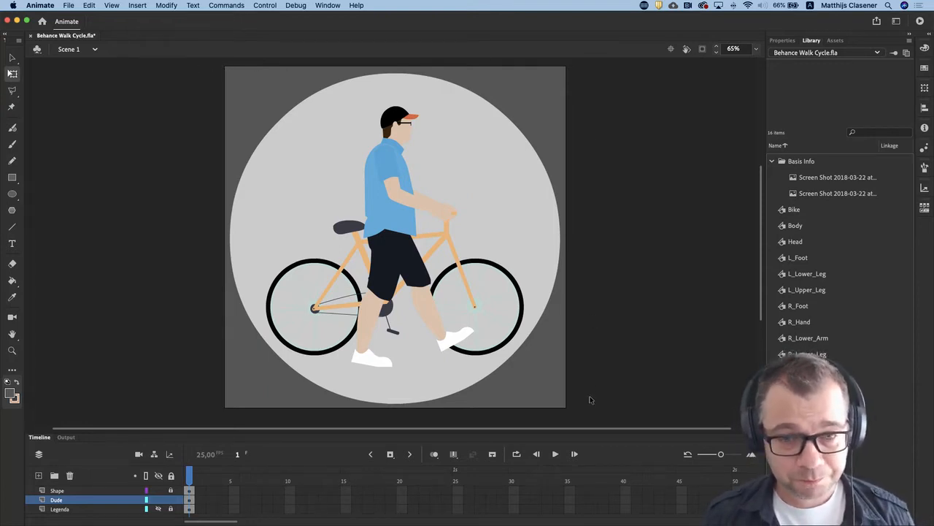
Display the document settings and make the Legenda layer visible to view the walk-cycle frame chart.
click(785, 41)
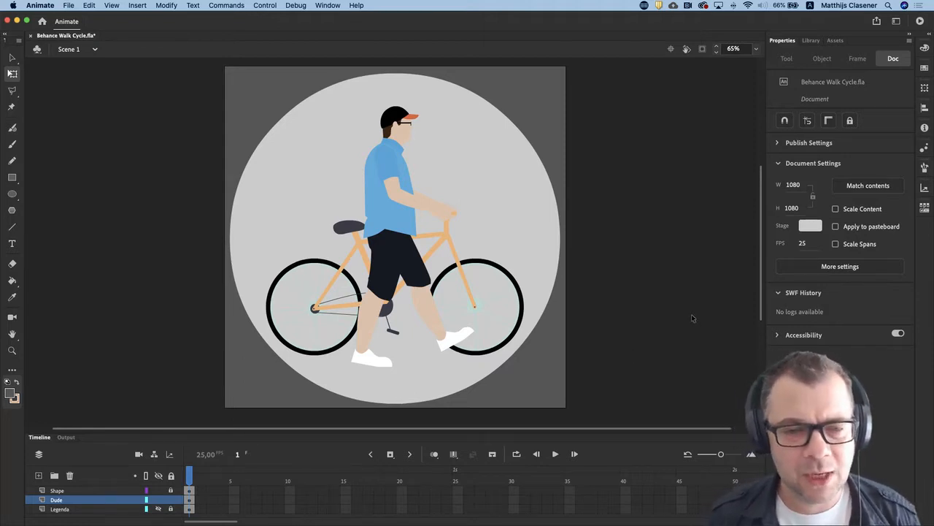
click(158, 509)
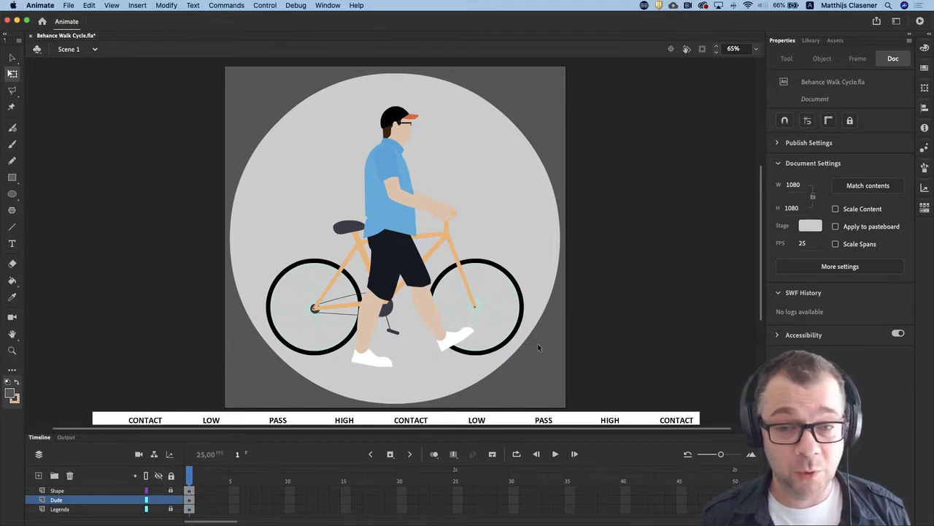
drag(761, 244, 762, 271)
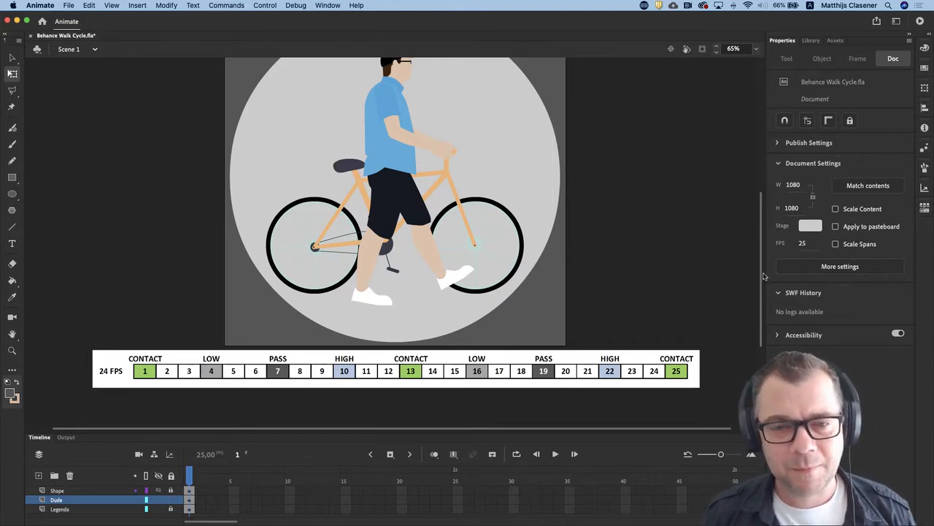
scroll(763, 263, up, 3)
scroll(758, 247, up, 1)
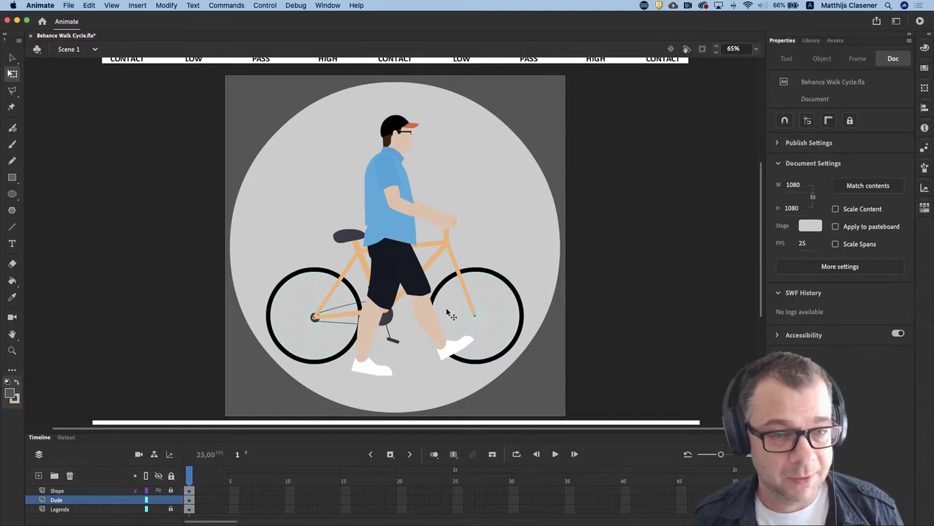
Try moving the head away from the body, undo the move, and select the right upper arm.
click(387, 224)
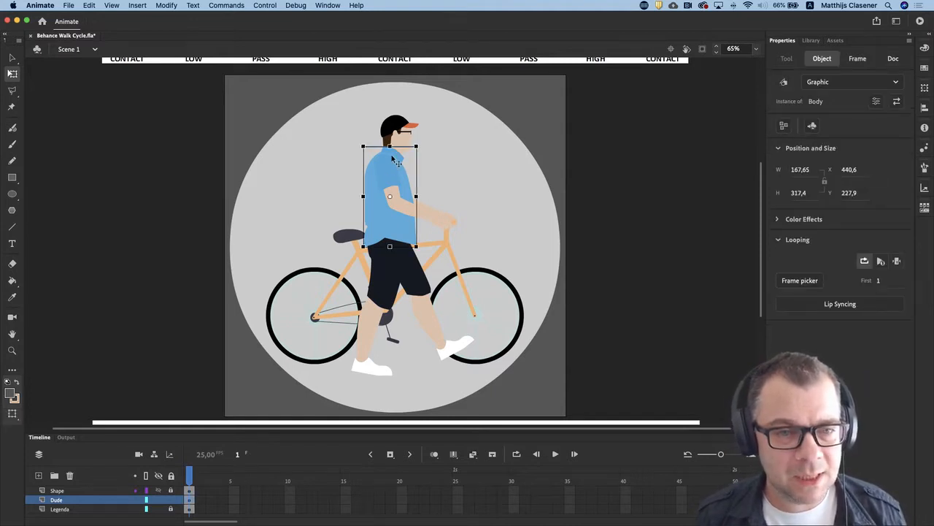
click(397, 161)
click(395, 124)
drag(395, 124, 457, 109)
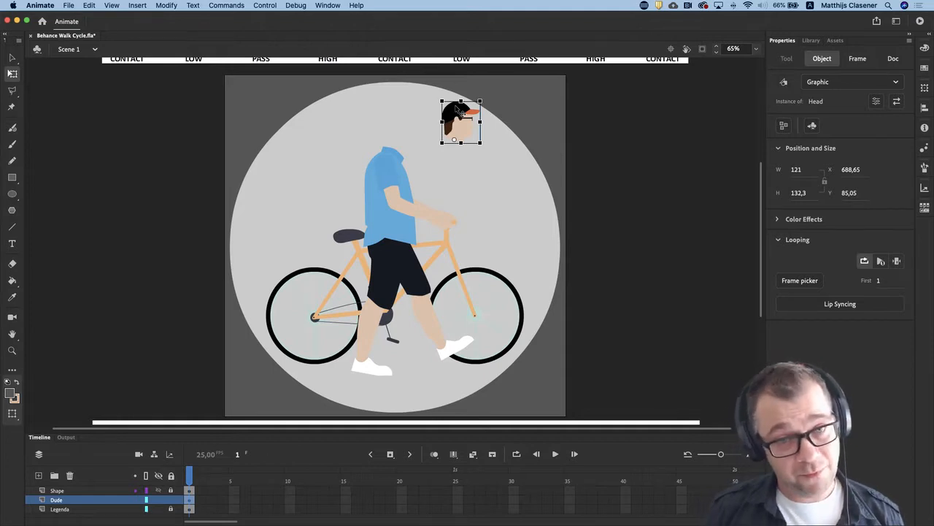
key(super+z)
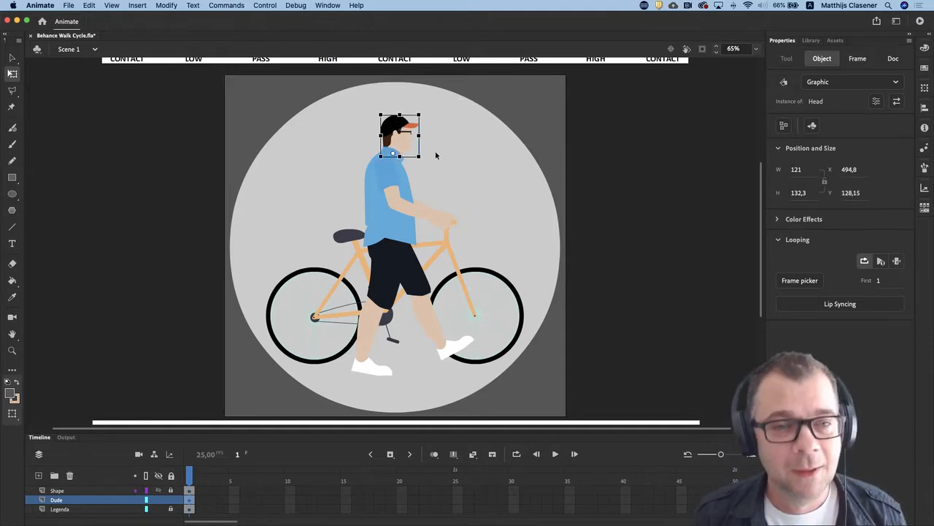
click(395, 174)
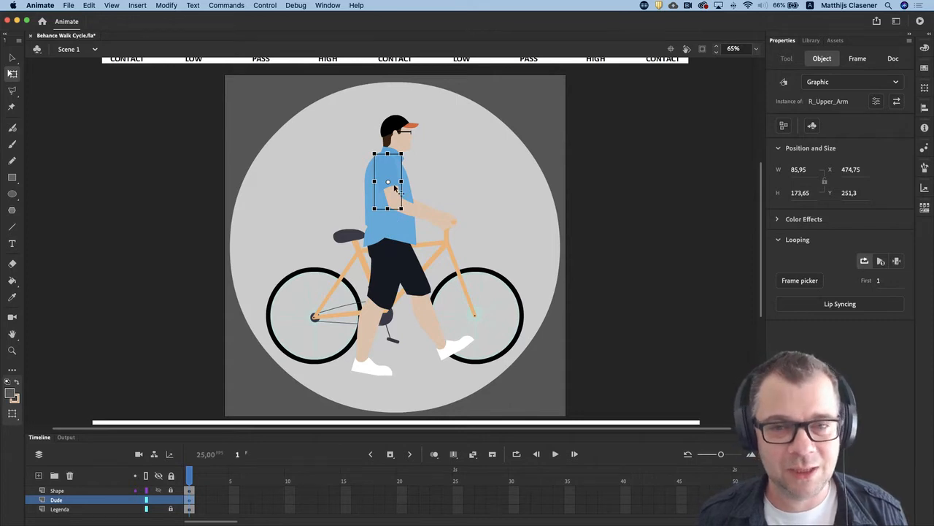
Show the library and convert all artwork on the Dude layer into a Graphic symbol named Dude.
click(812, 41)
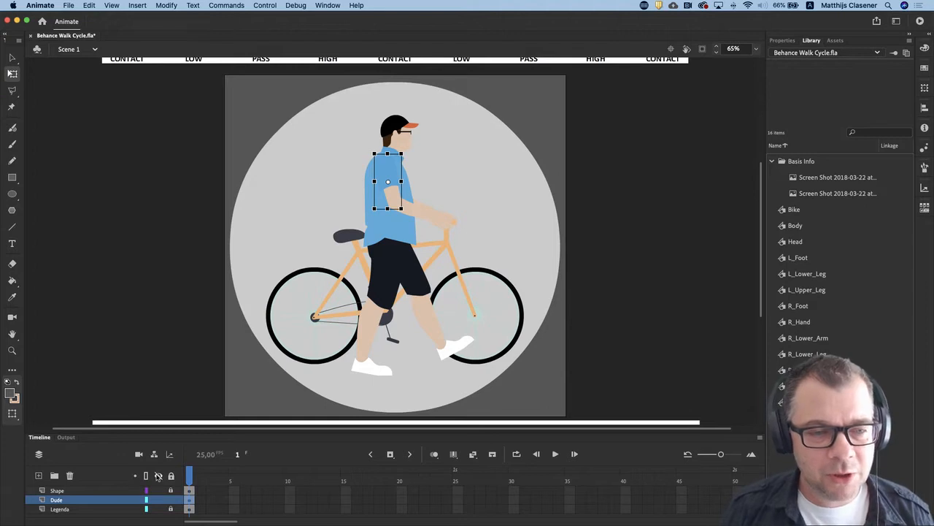
click(192, 499)
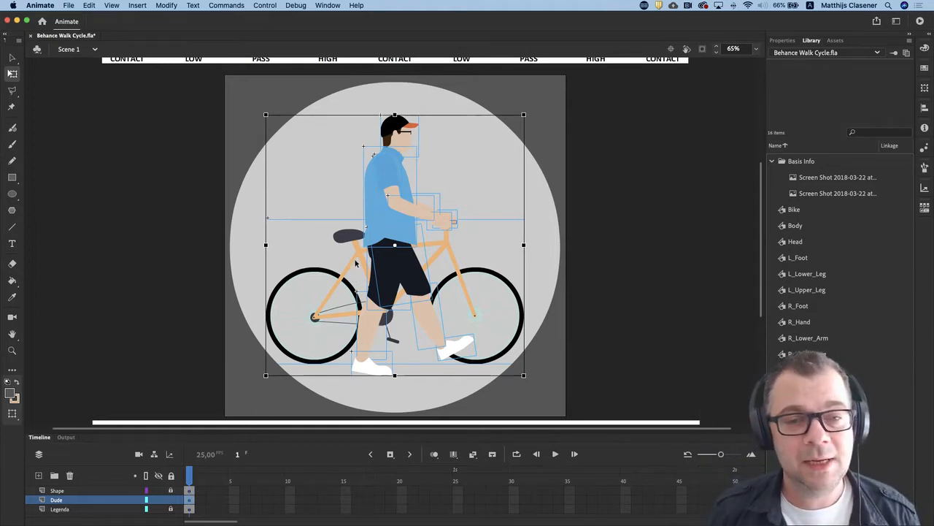
right_click(395, 178)
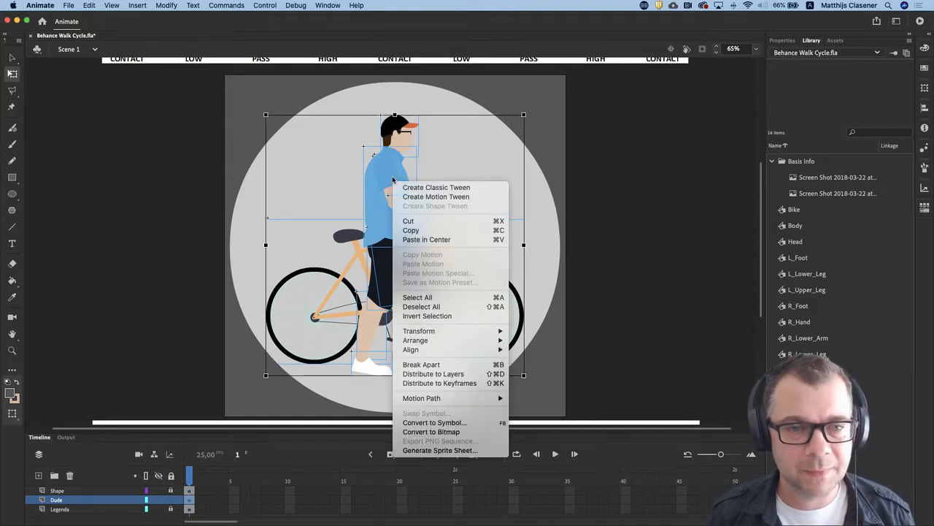
click(461, 425)
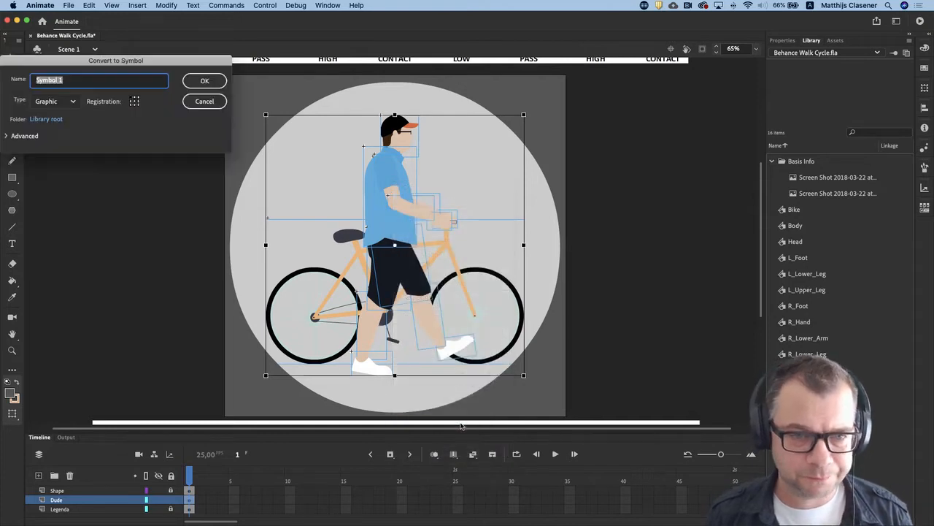
drag(78, 58, 369, 200)
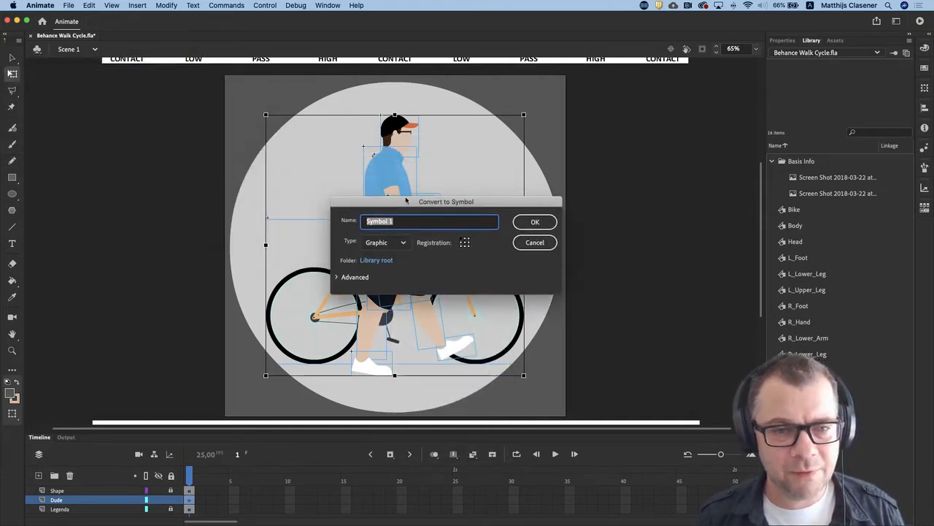
click(394, 246)
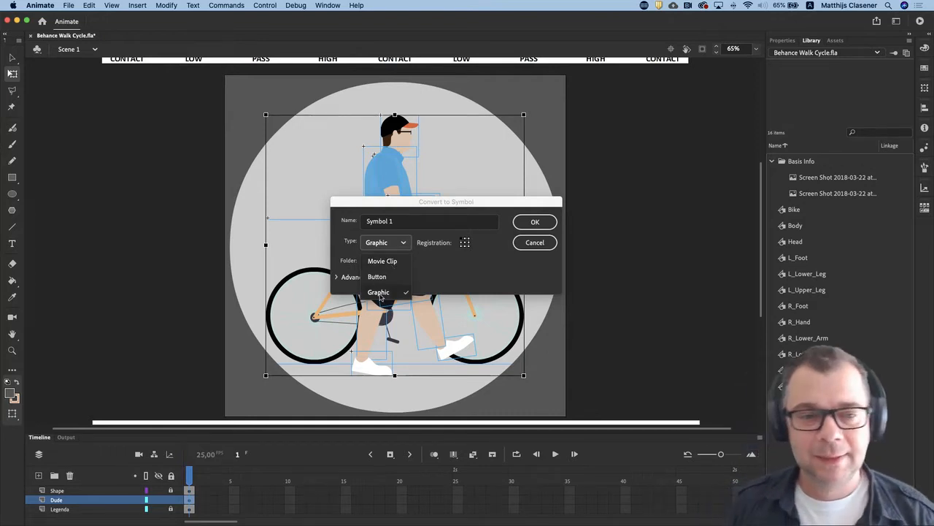
click(380, 292)
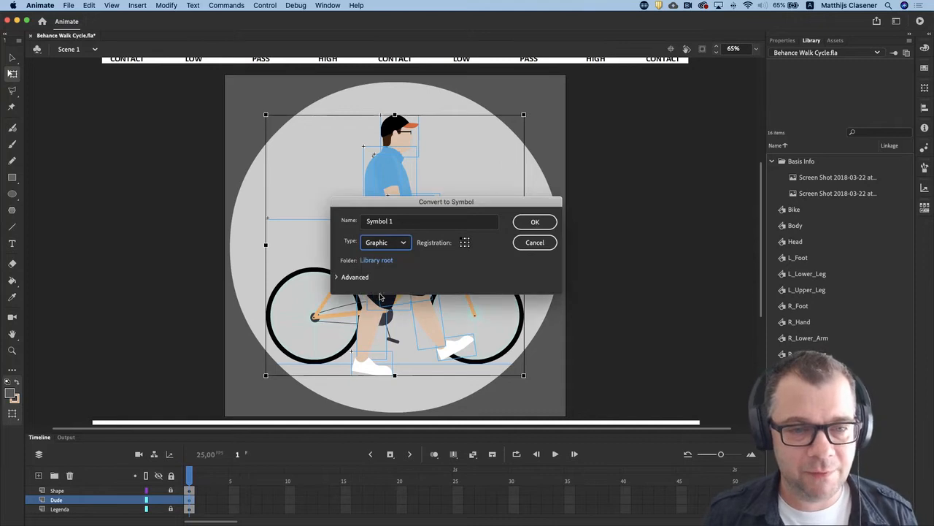
click(412, 222)
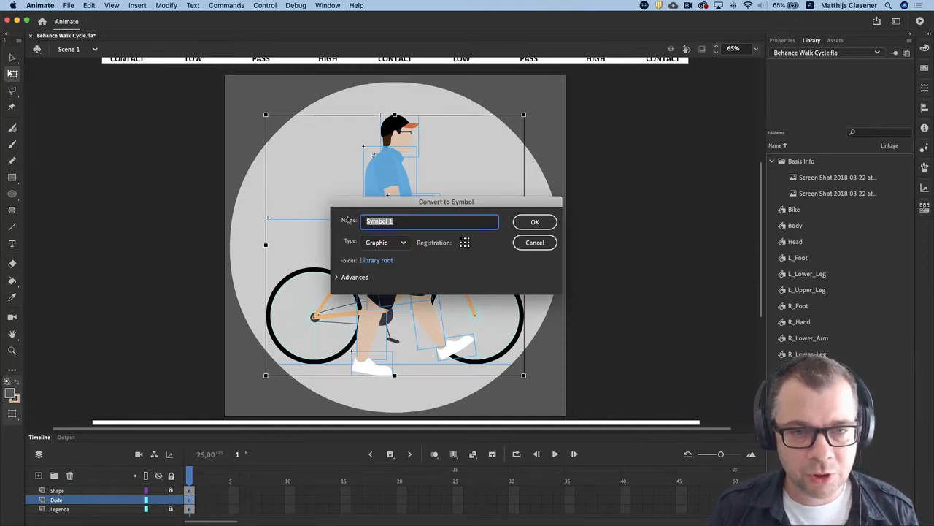
text(Dude)
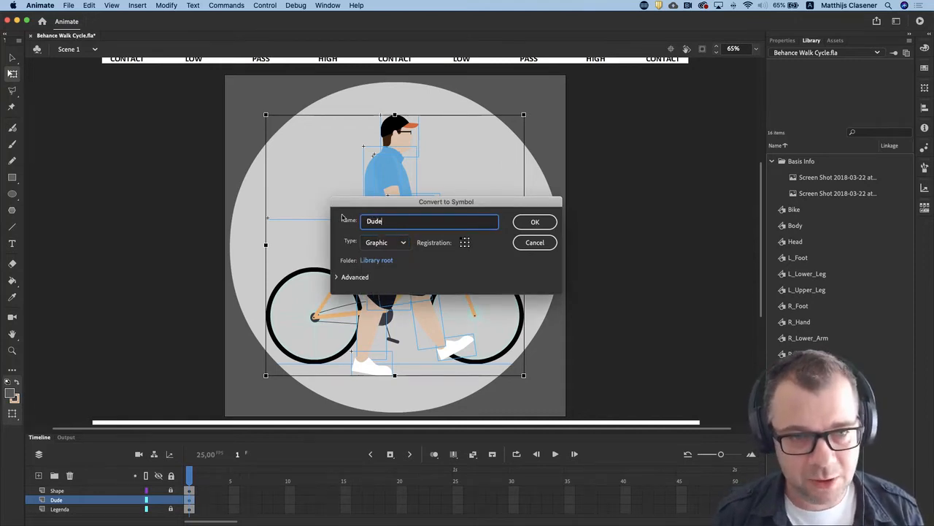
click(539, 221)
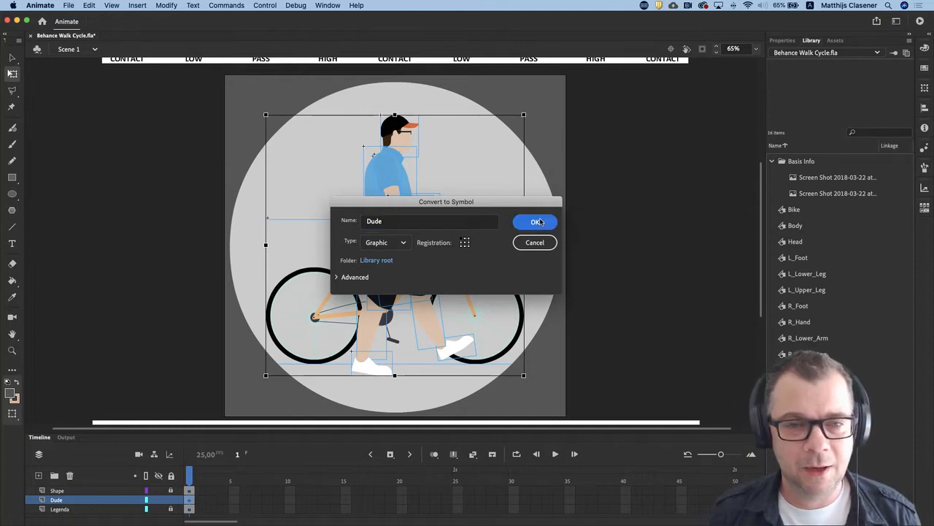
click(589, 190)
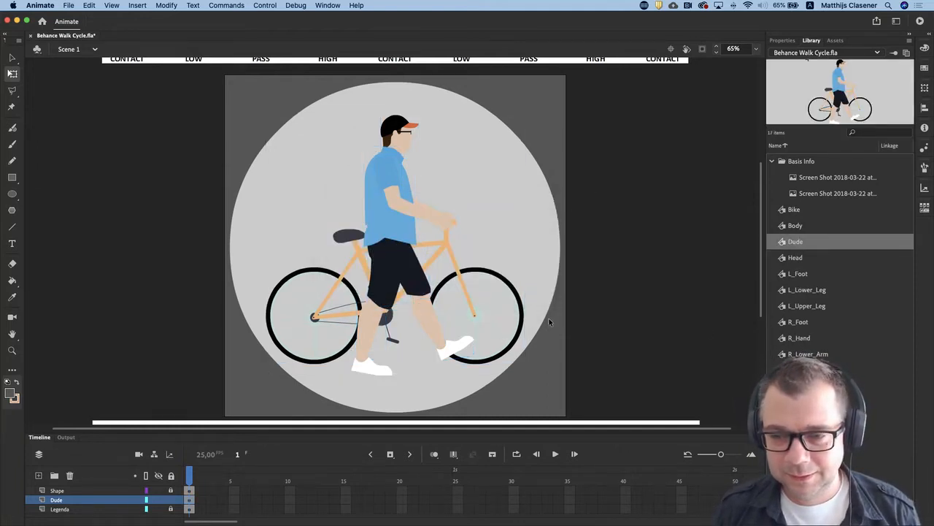
Open the Dude symbol in place for editing and check its separate body parts by selecting them individually.
click(373, 214)
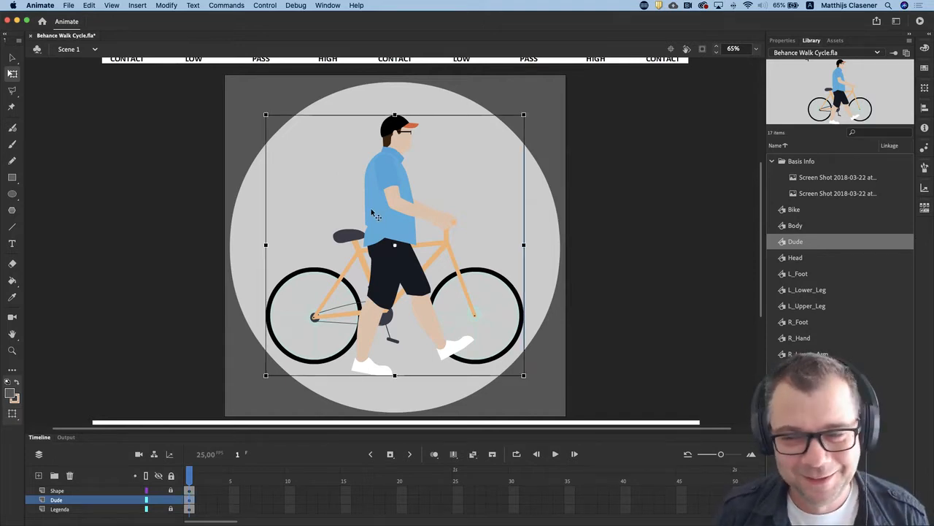
double_click(374, 214)
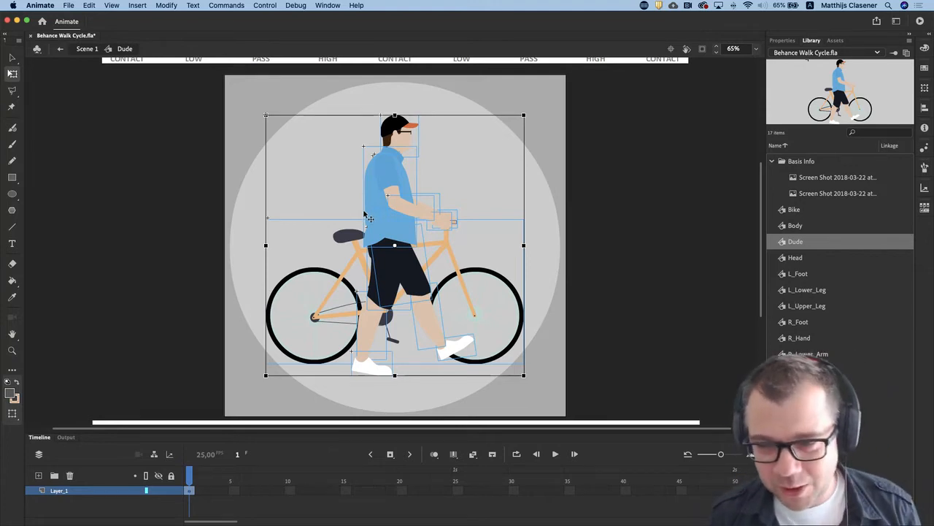
click(595, 192)
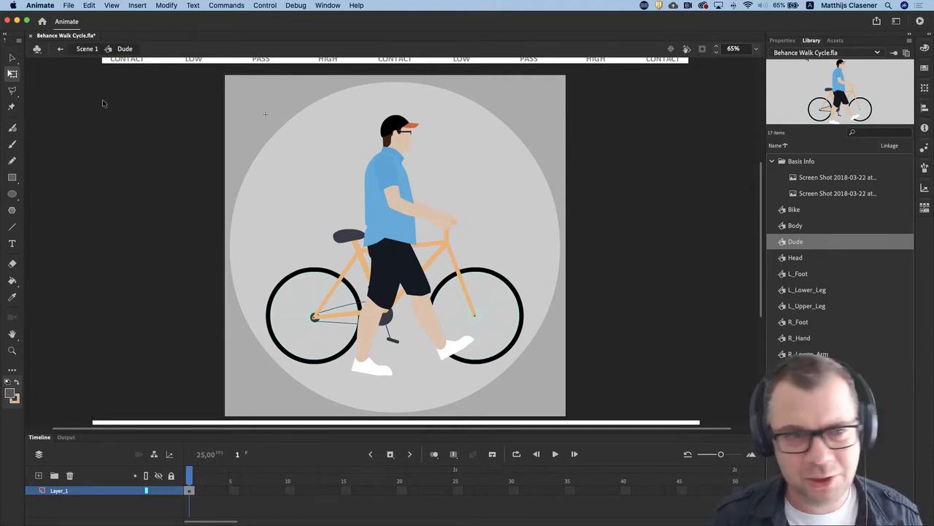
double_click(125, 129)
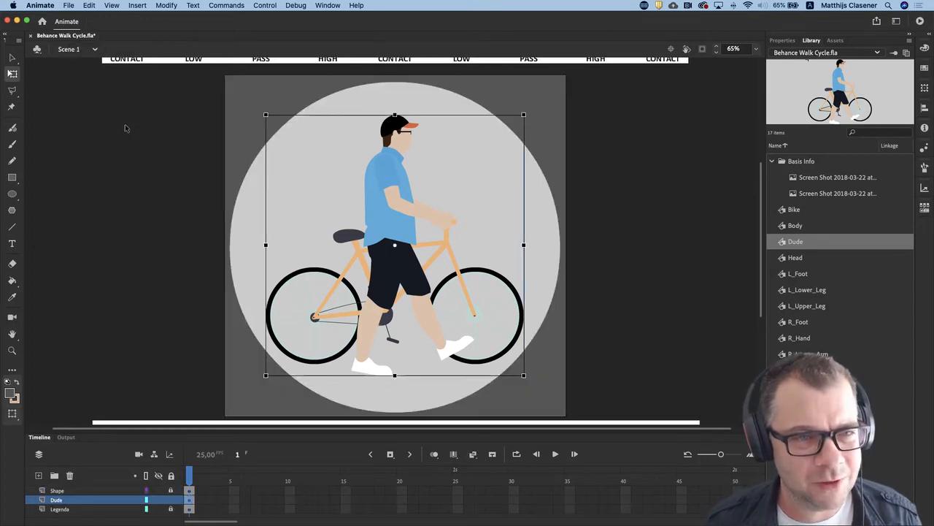
double_click(378, 195)
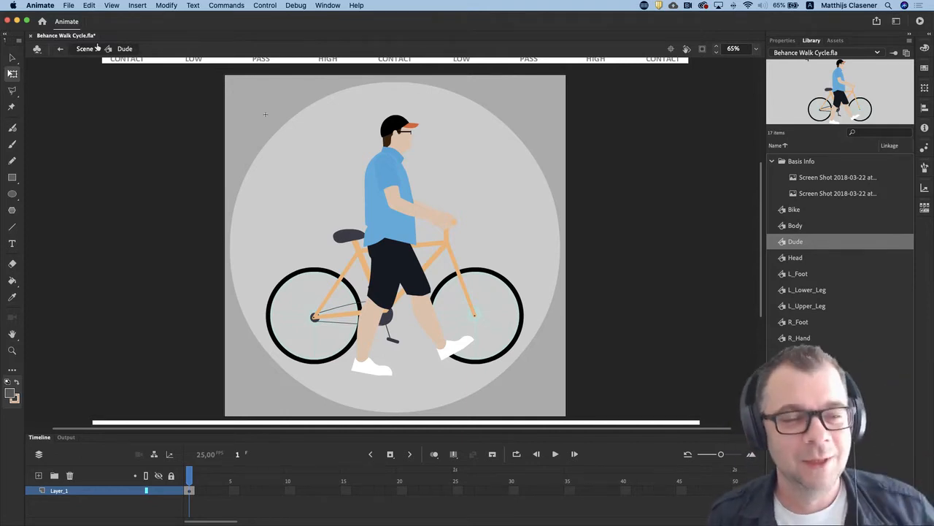
click(401, 208)
click(397, 235)
click(404, 281)
click(433, 322)
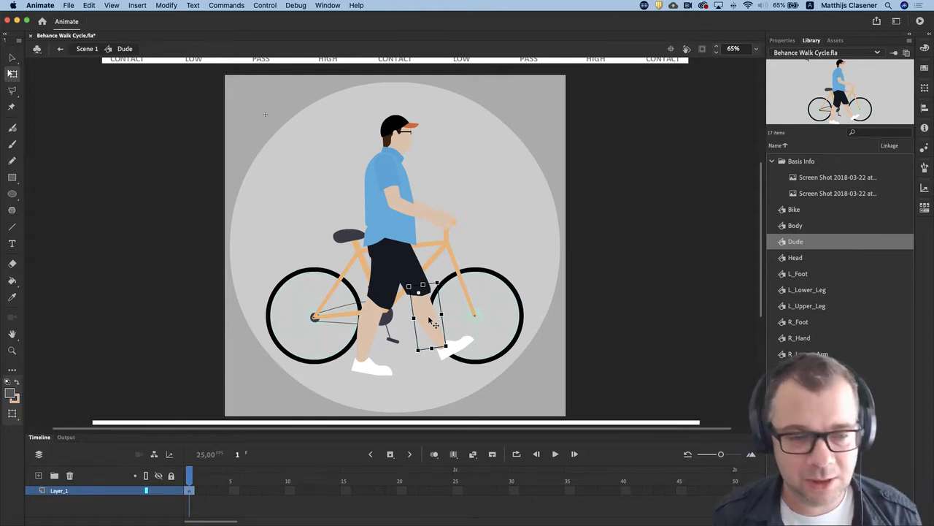
Select all body parts except the bike inside the Dude symbol and distribute them to separate layers.
drag(153, 100, 588, 398)
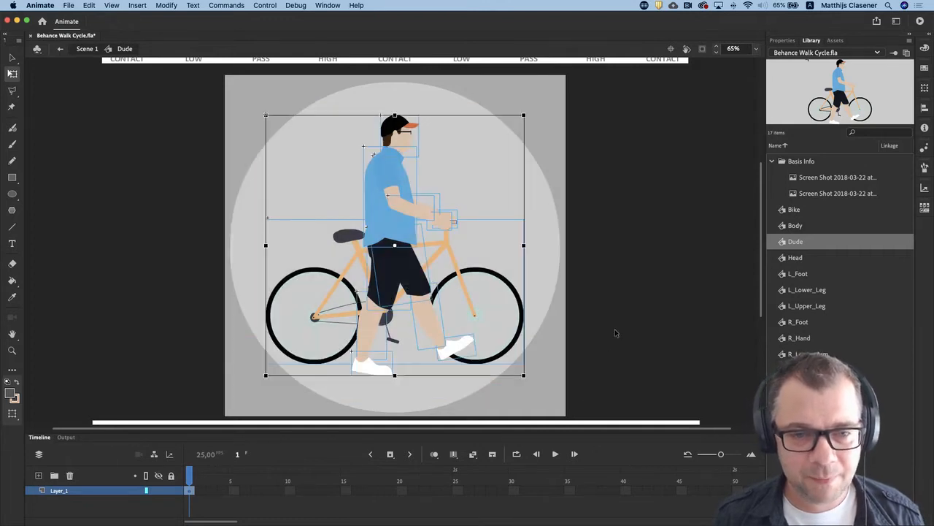
shift+click(456, 261)
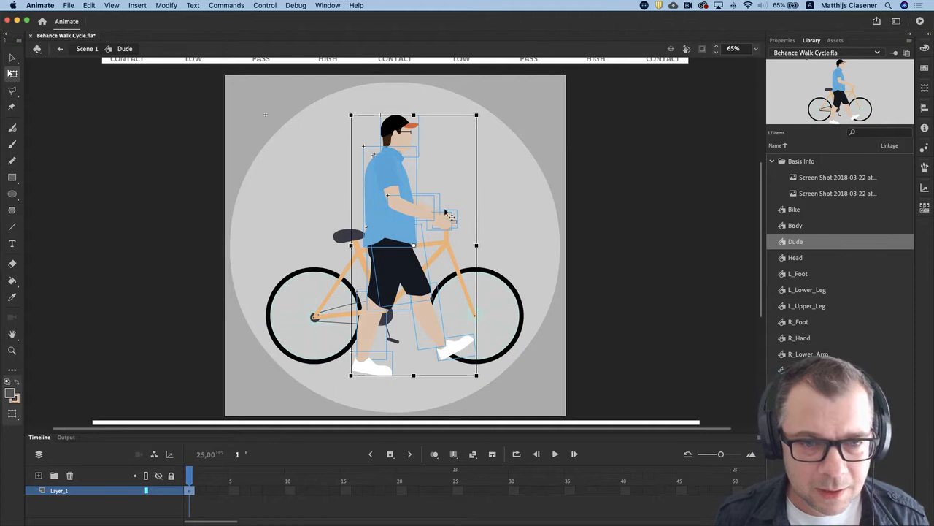
drag(445, 217, 403, 220)
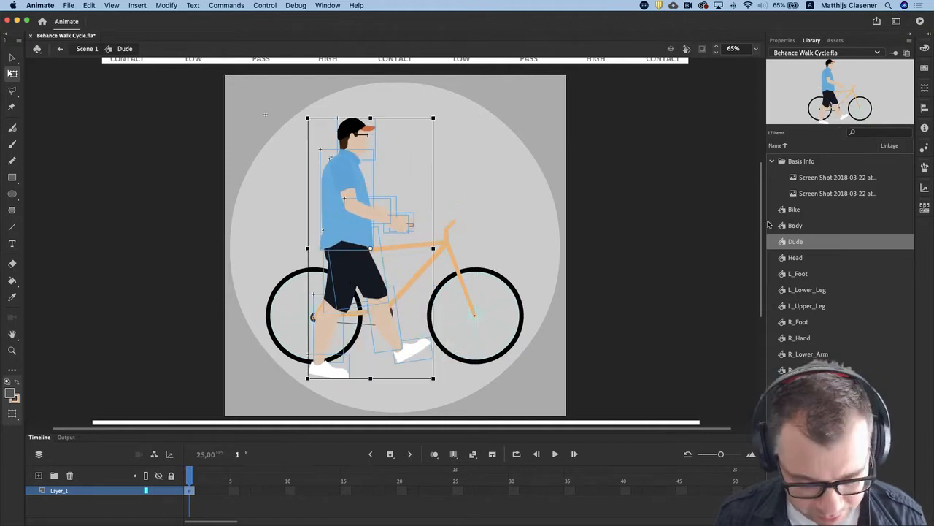
key(cmd+z)
scroll(392, 186, right, 2)
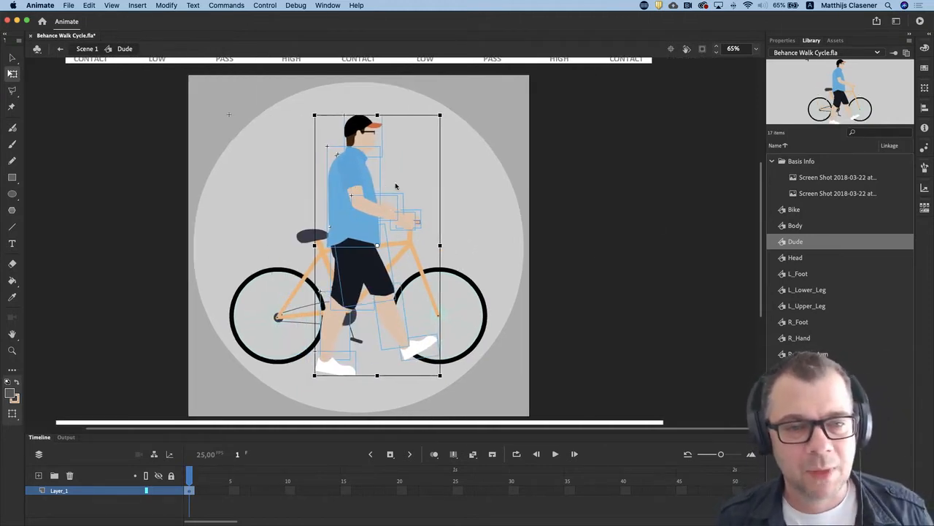
right_click(353, 176)
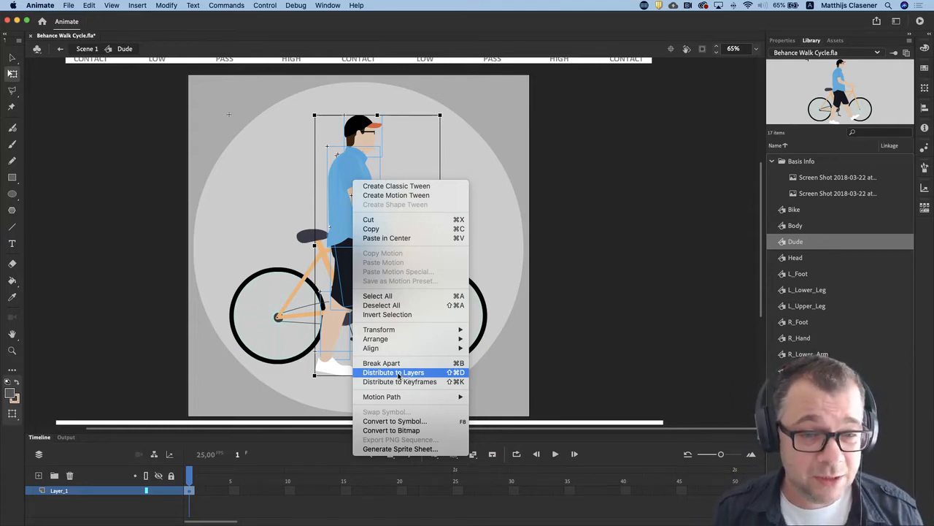
click(398, 375)
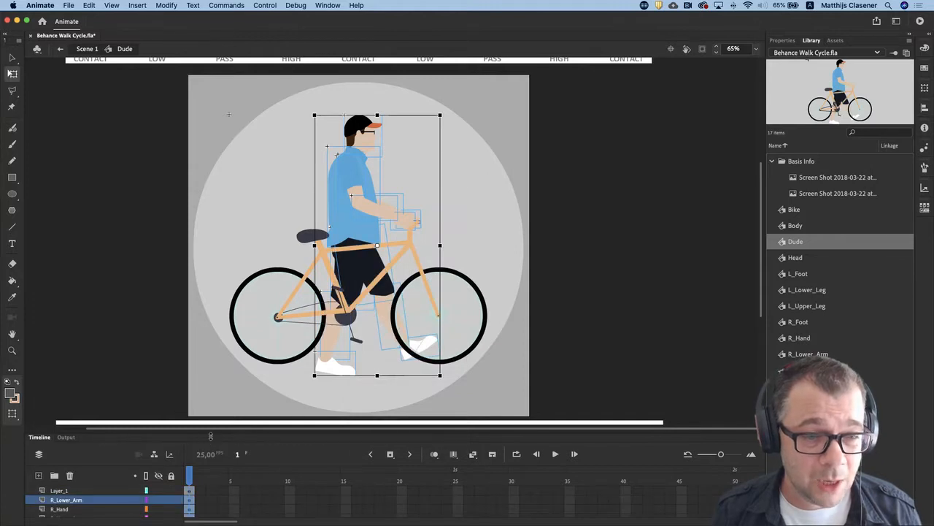
Enlarge the timeline to show all of the symbol's layers and fit the stage in the window.
drag(212, 432, 213, 299)
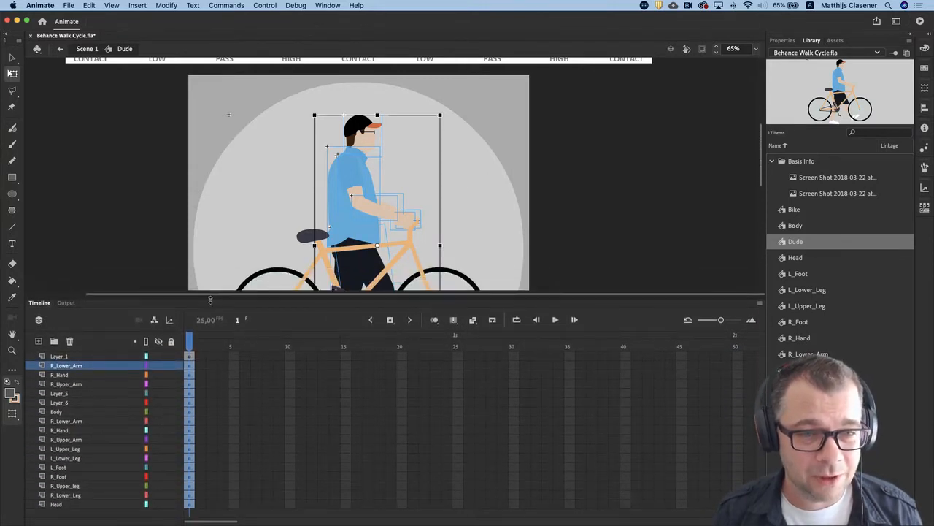
click(756, 49)
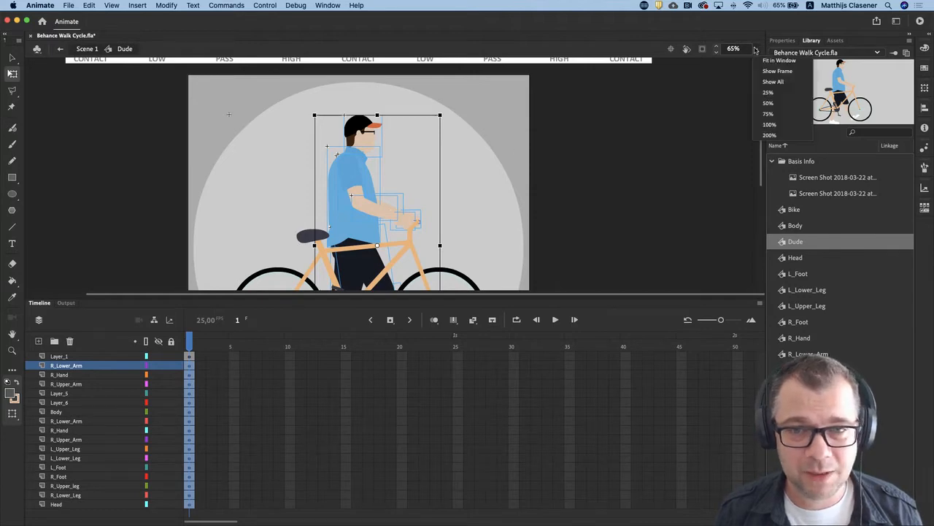
click(779, 61)
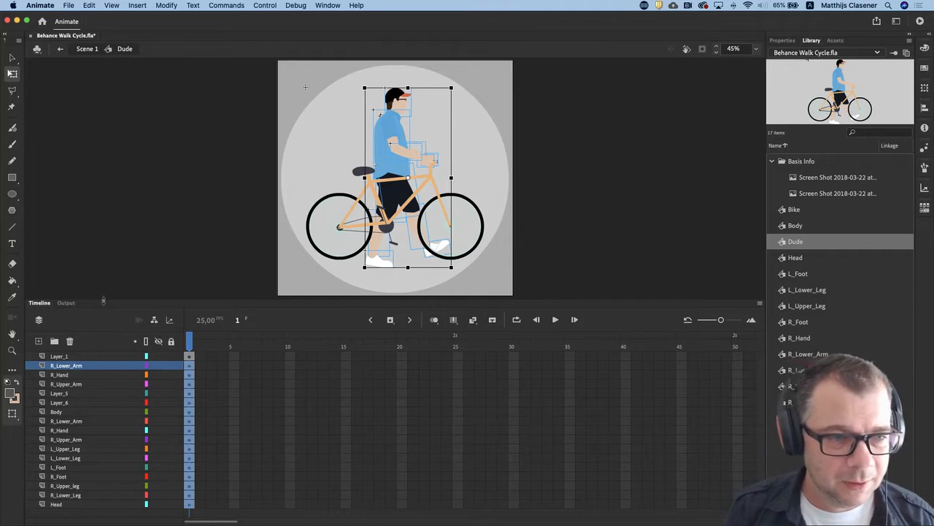
Move Layer_1, which holds the bicycle, beneath all other layers and rename it Bike.
click(84, 356)
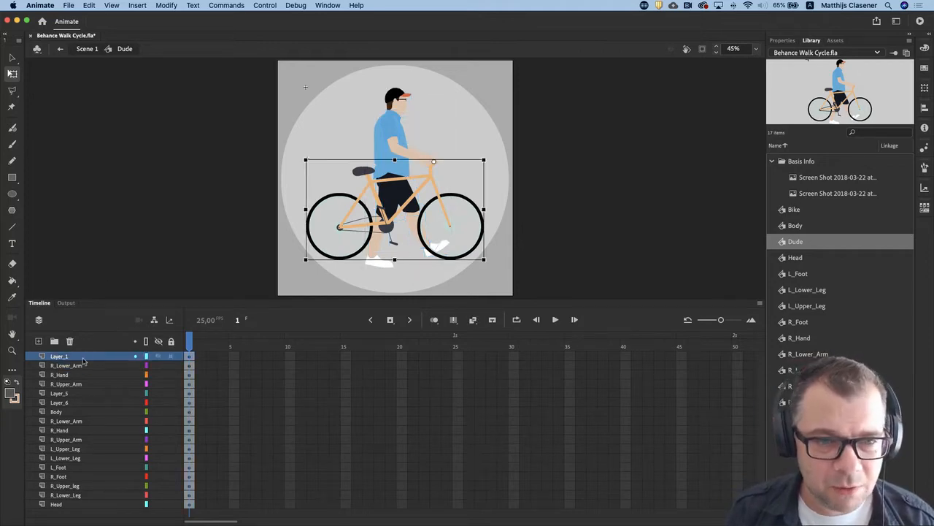
drag(73, 357, 77, 509)
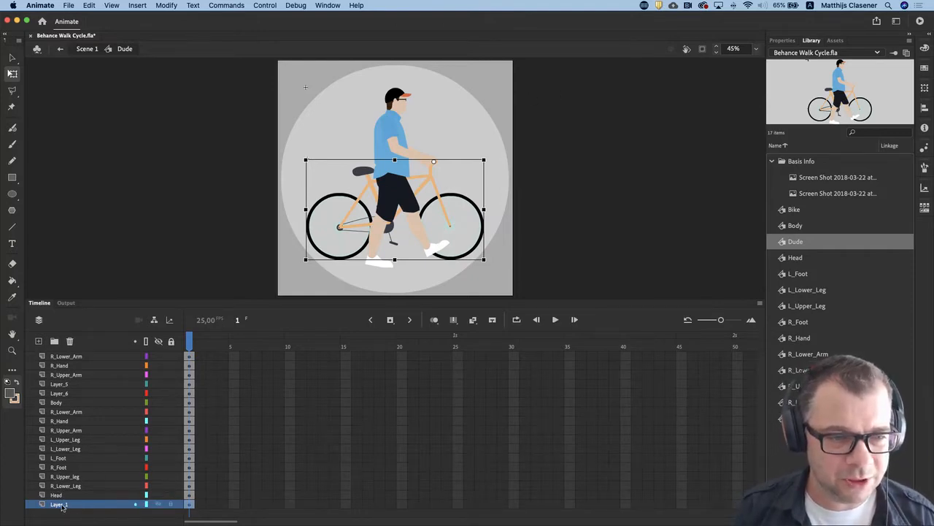
double_click(62, 505)
text(Bik)
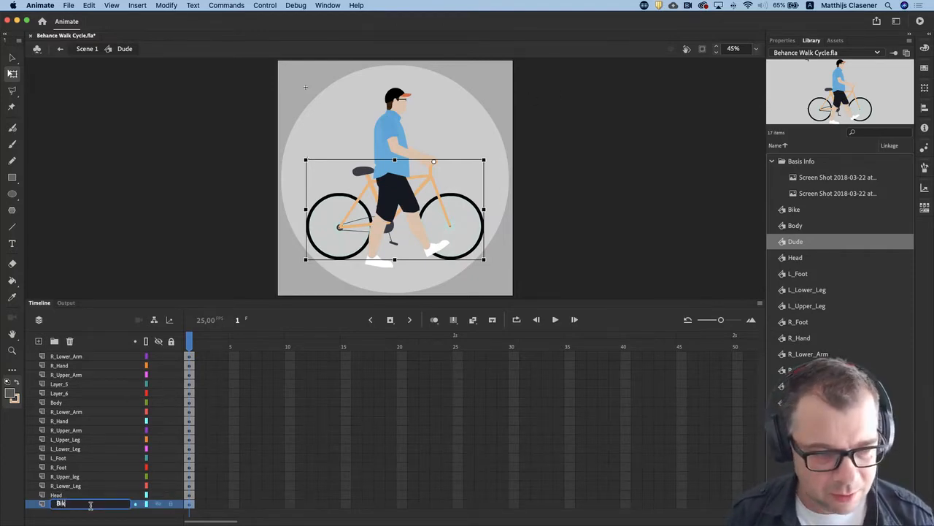
text(e)
key(Return)
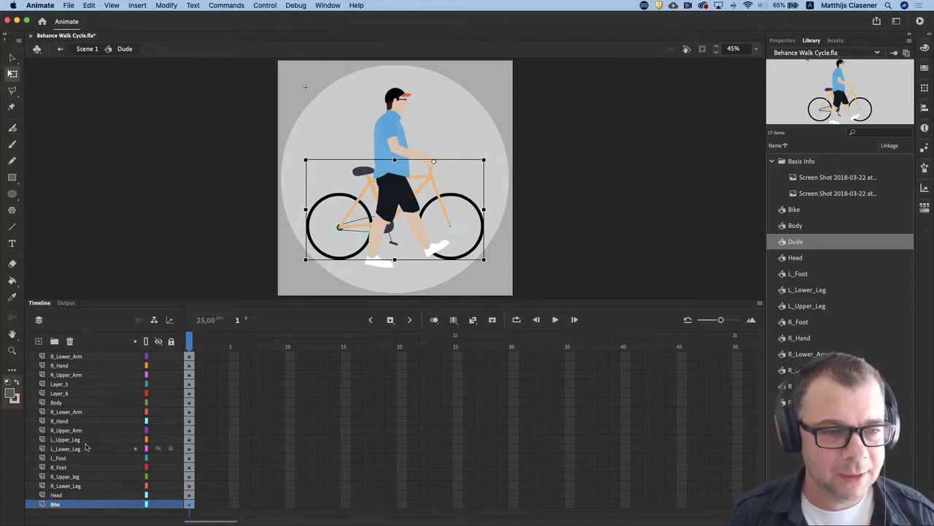
click(579, 214)
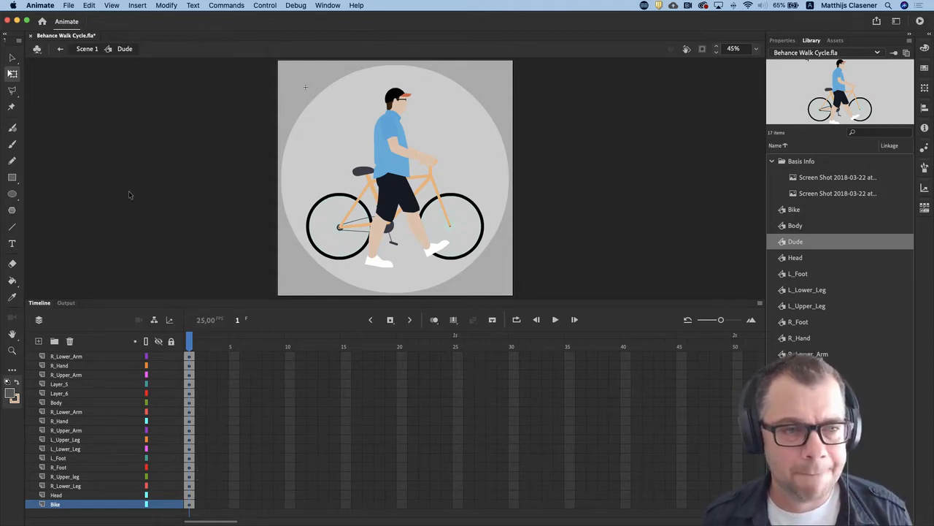
Set the right upper arm's transformation point at the shoulder with Free Transform and test its rotation, undoing each test.
click(11, 350)
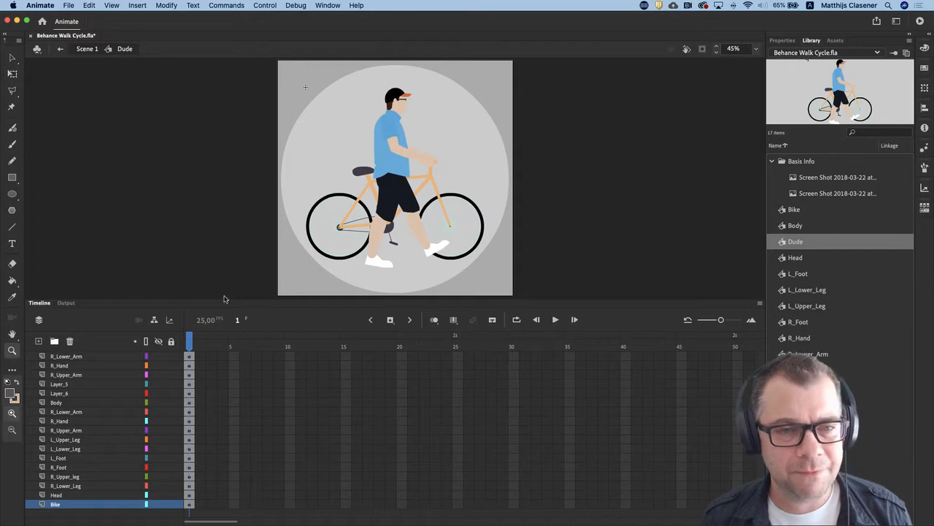
click(400, 145)
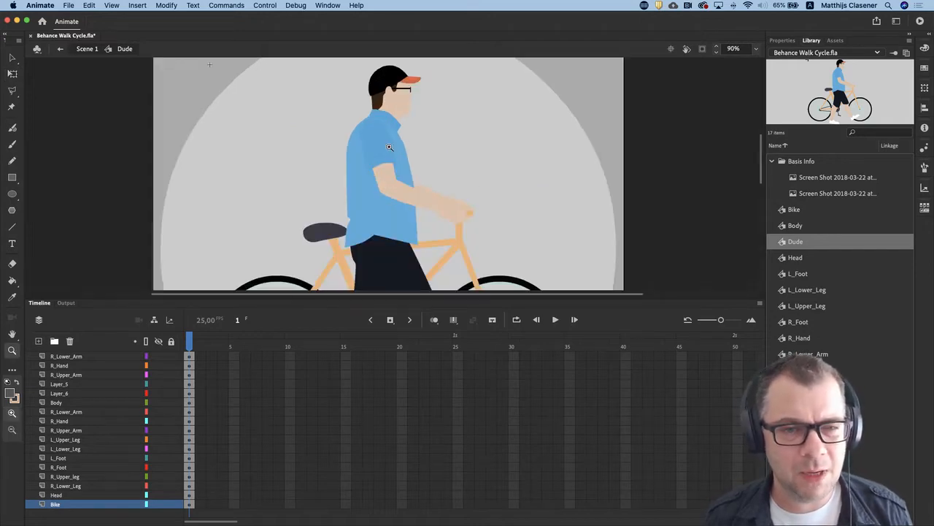
click(381, 179)
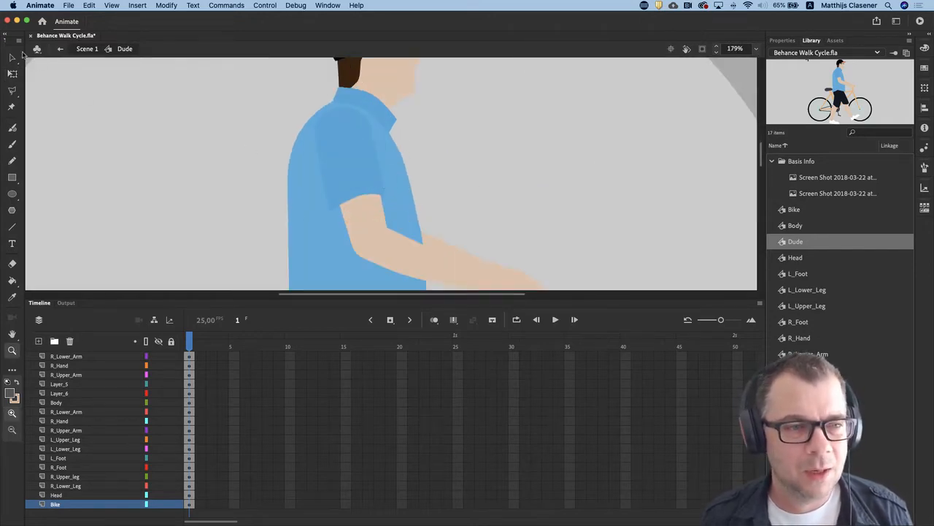
click(13, 57)
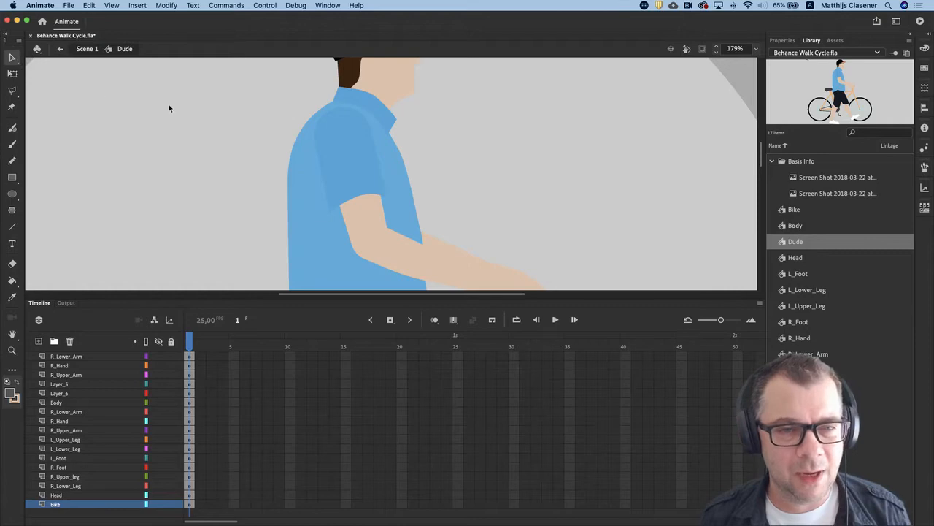
click(349, 179)
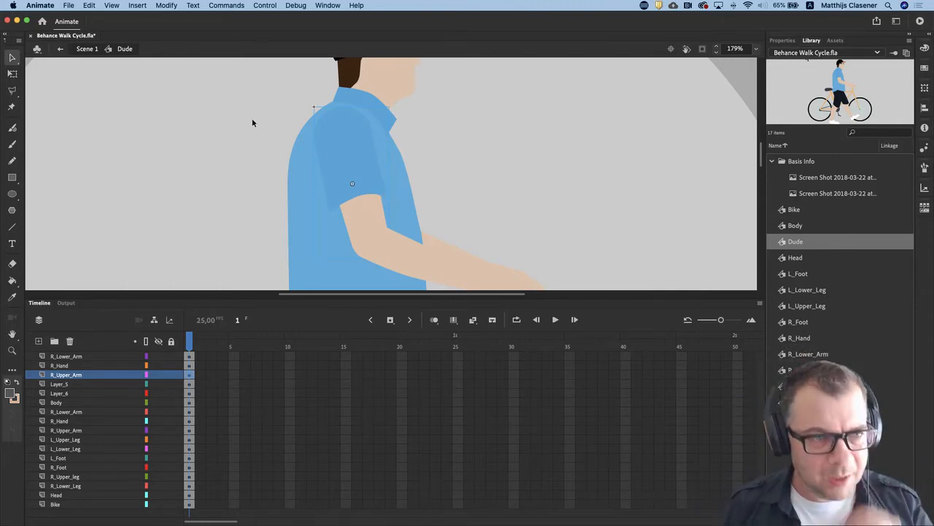
click(13, 73)
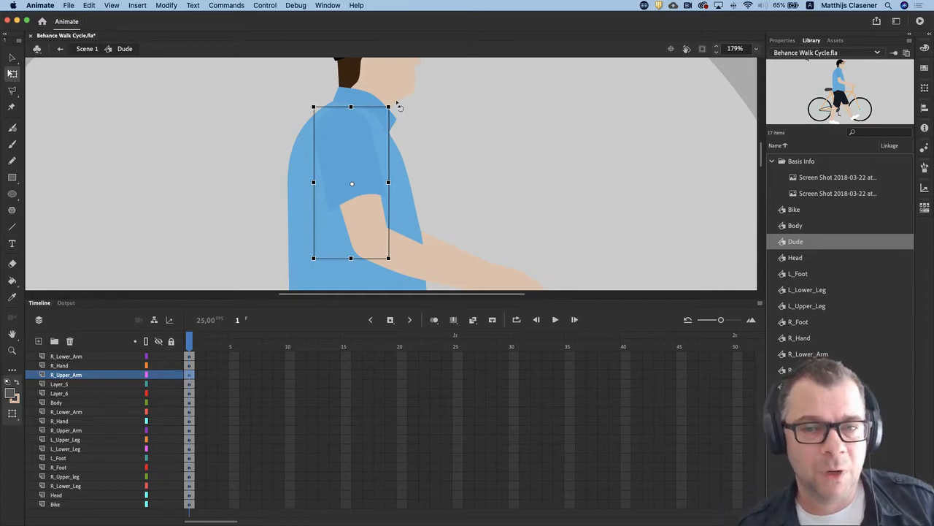
drag(397, 100, 411, 155)
drag(412, 167, 422, 202)
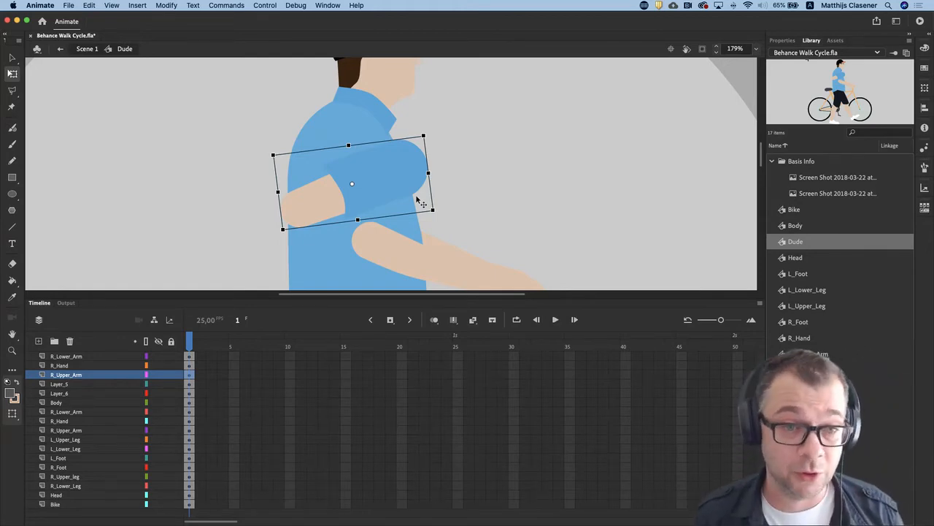
key(super+z)
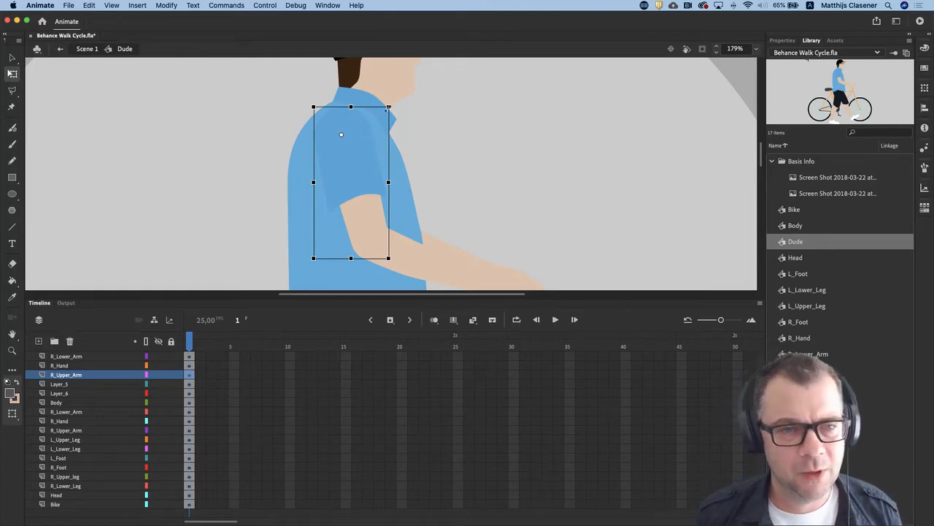
drag(395, 100, 370, 86)
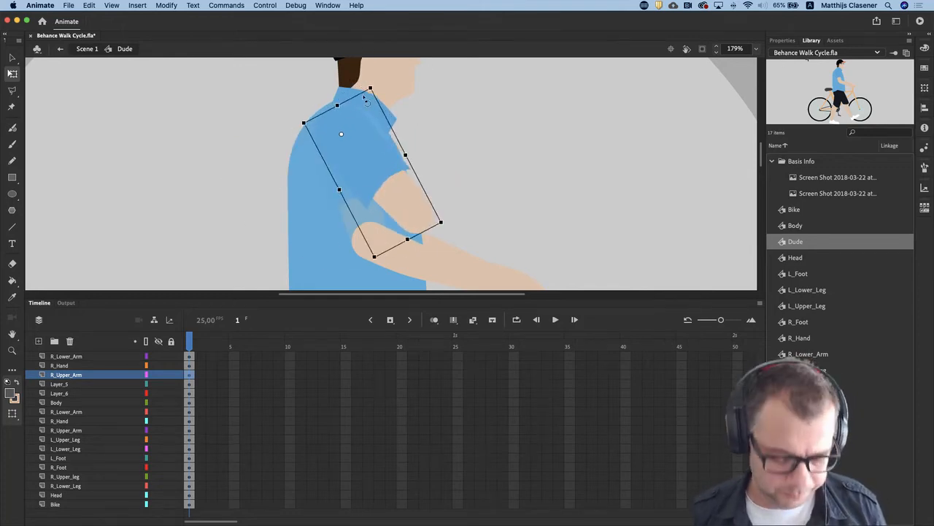
key(ctrl+z)
Place the right lower arm's transformation point at the elbow and the right hand's at the wrist.
drag(463, 254, 395, 149)
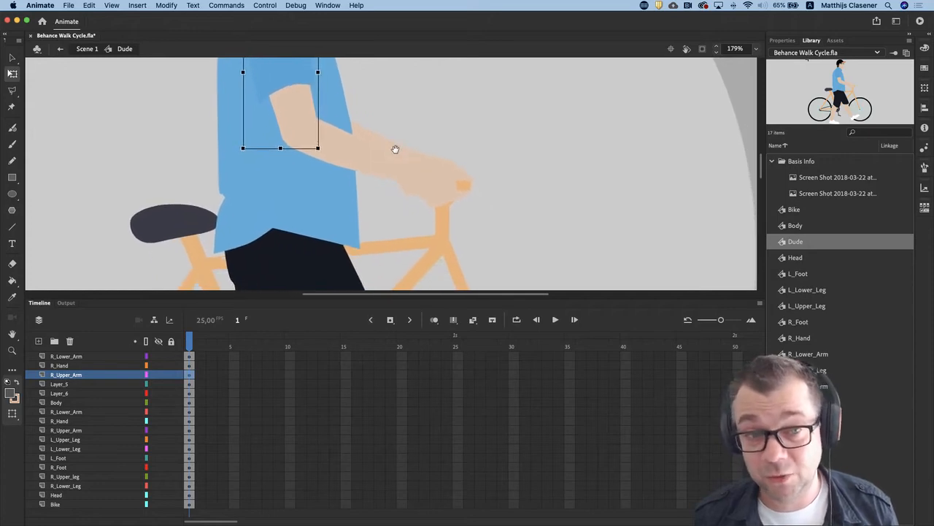
click(349, 153)
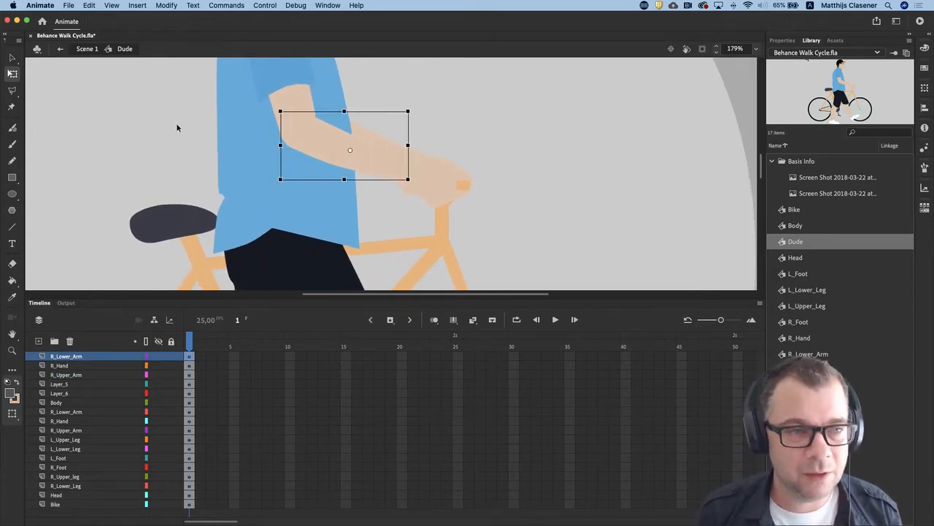
click(11, 75)
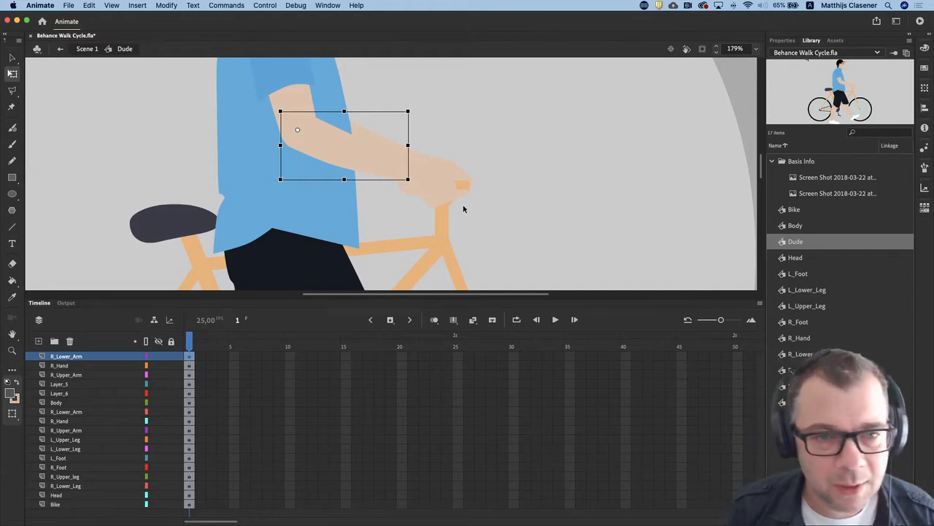
click(440, 187)
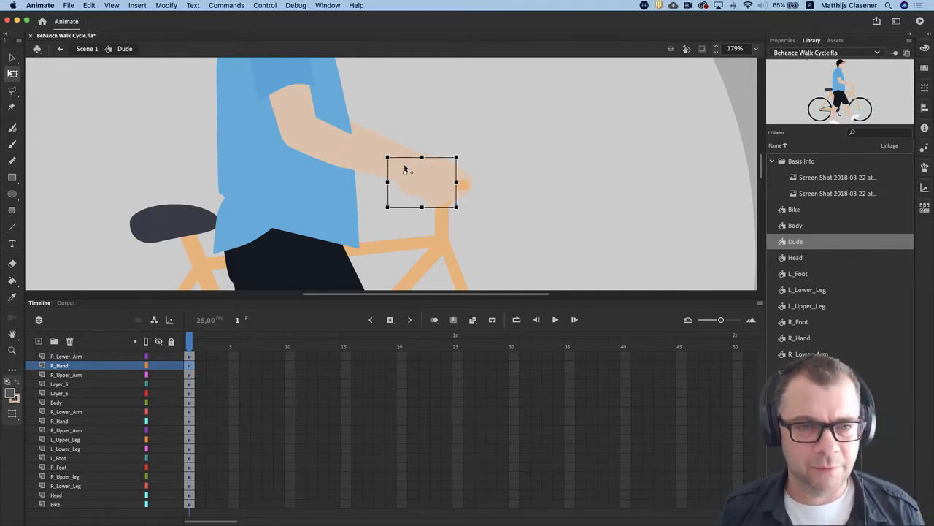
Place the left lower leg's transformation point at the knee and the left foot's at the ankle.
click(258, 179)
scroll(308, 187, down, 2)
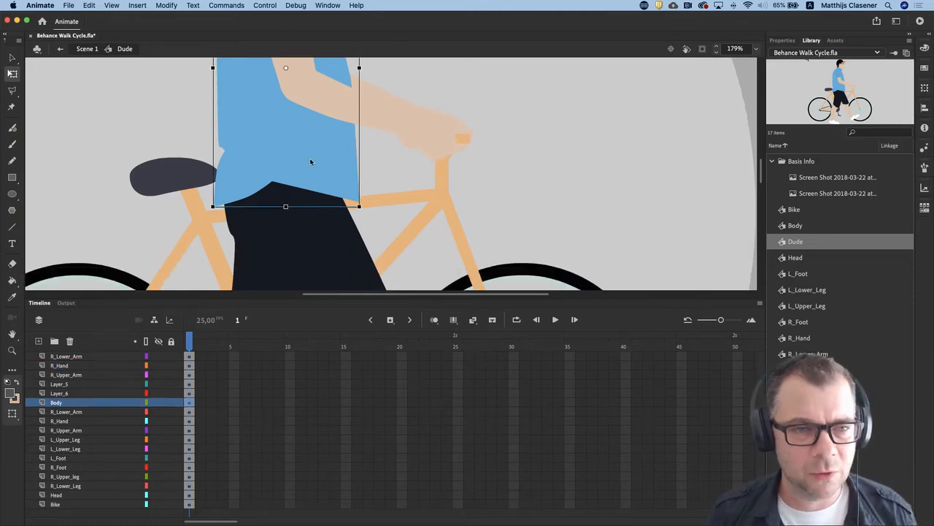
scroll(310, 179, down, 6)
click(362, 143)
scroll(361, 154, up, 2)
scroll(360, 161, up, 3)
scroll(326, 183, down, 9)
scroll(326, 184, down, 3)
scroll(358, 163, up, 4)
click(399, 160)
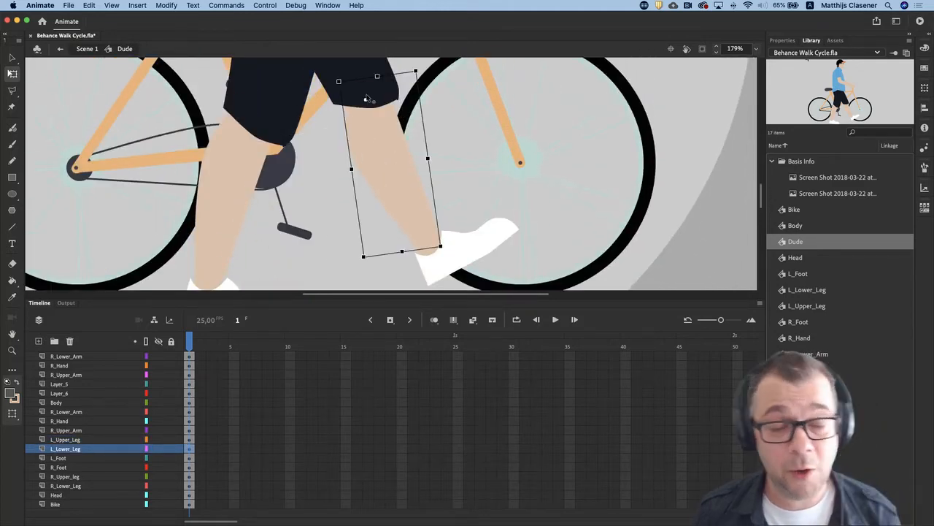
click(460, 251)
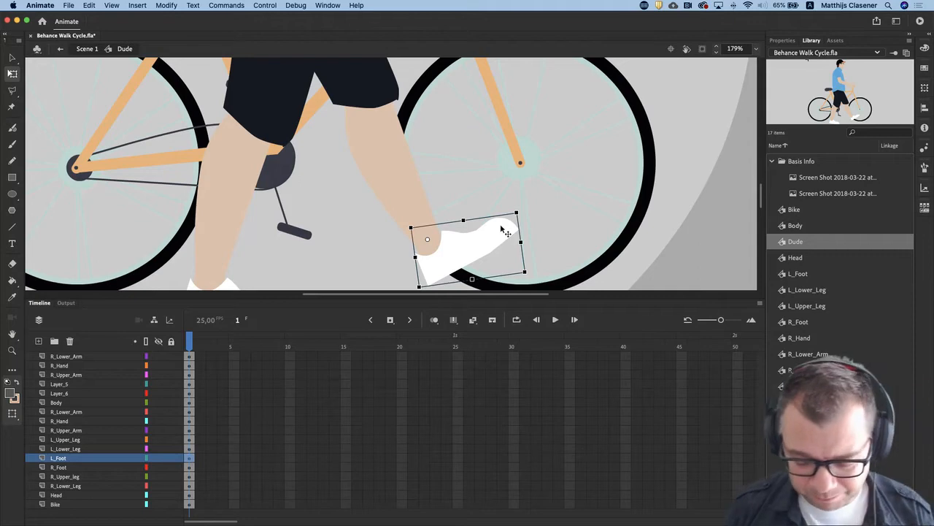
Place the head's transformation point at the neck, with the whole character in view.
key(super+minus)
key(super+minus)
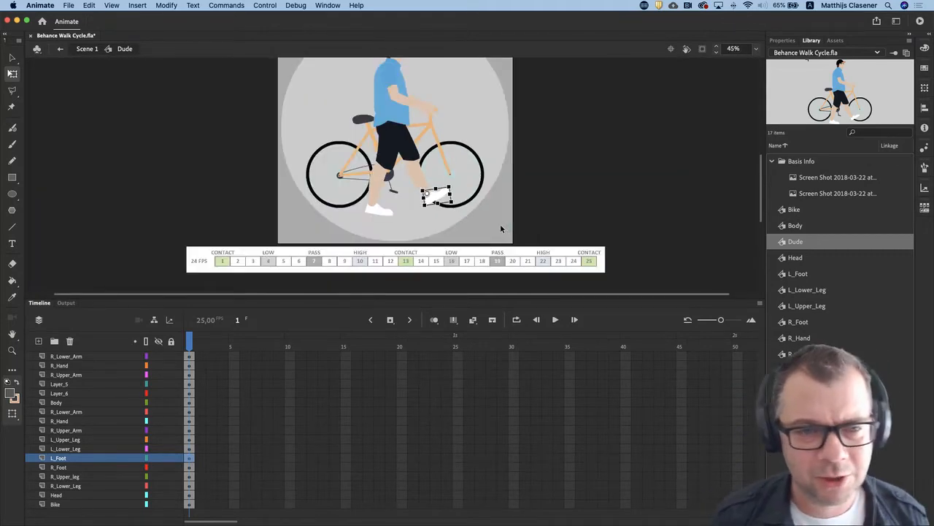
scroll(486, 211, up, 3)
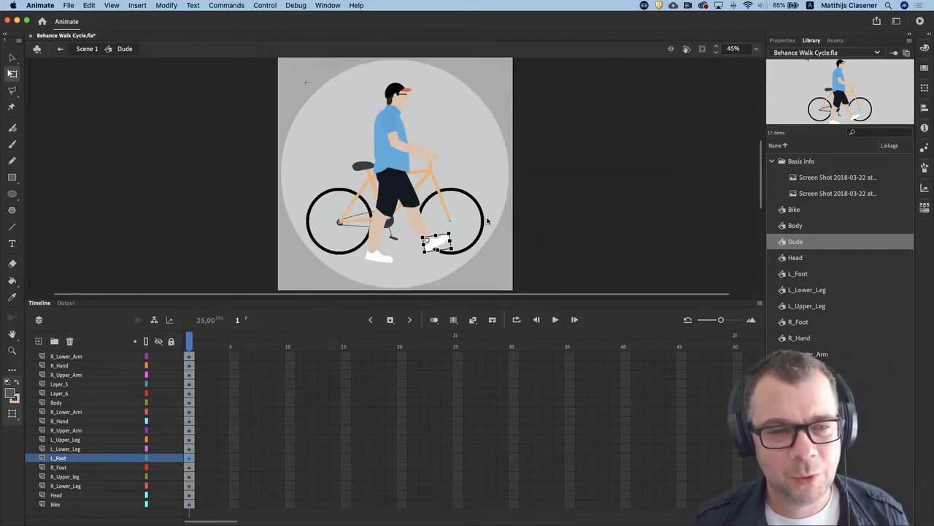
click(569, 190)
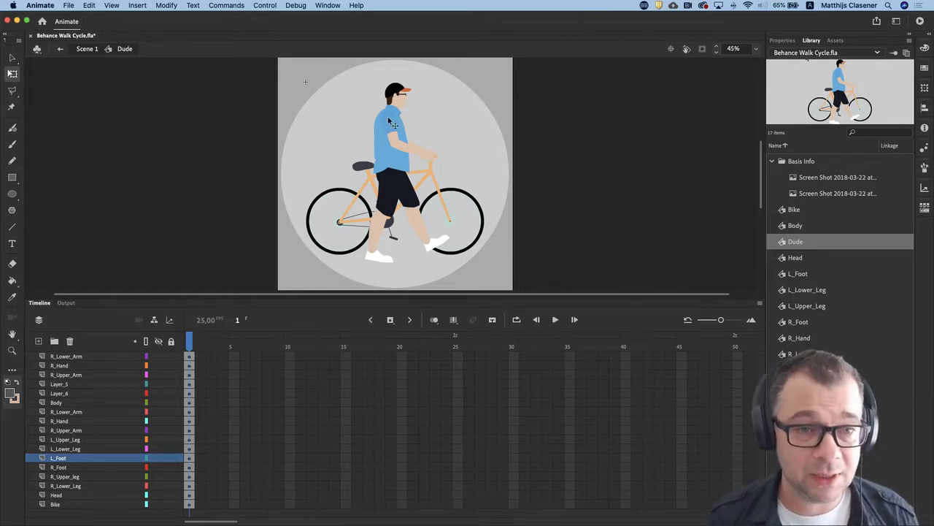
click(405, 97)
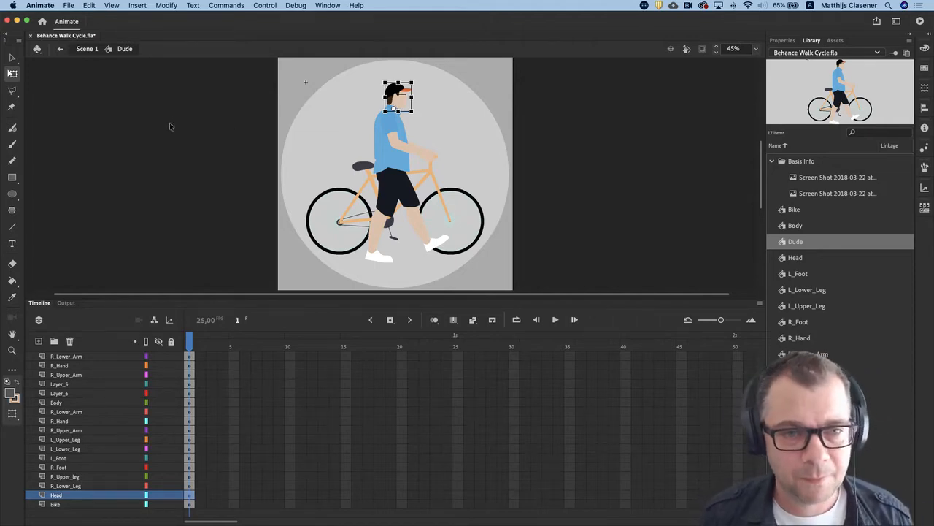
Show the layer parenting view for the Dude symbol's layers.
click(392, 125)
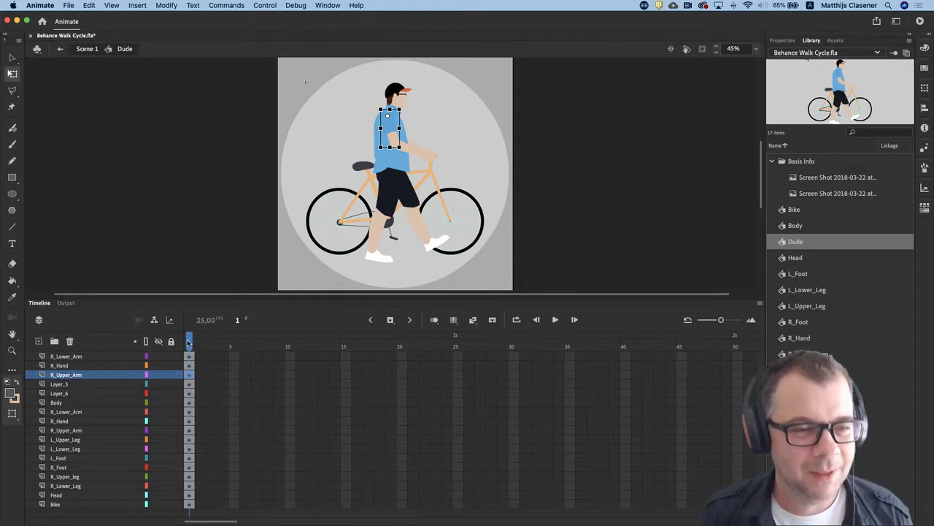
click(90, 356)
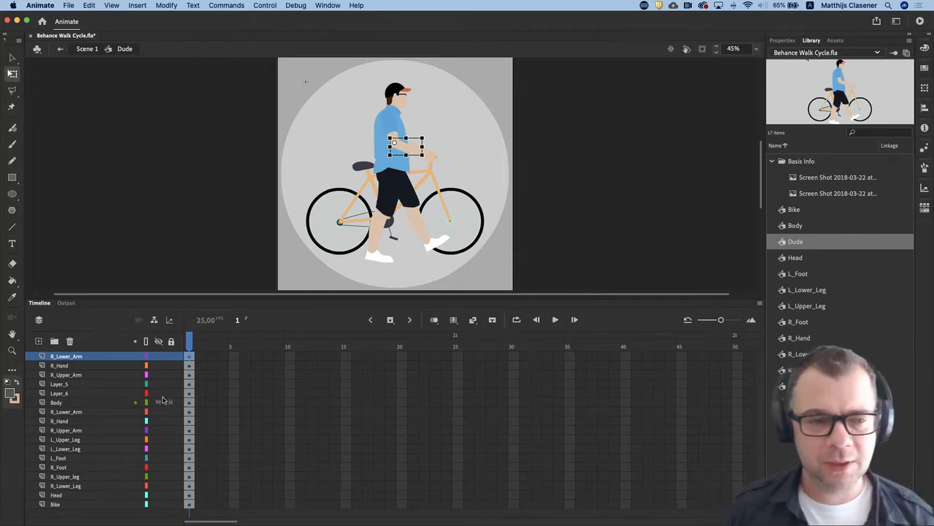
click(154, 320)
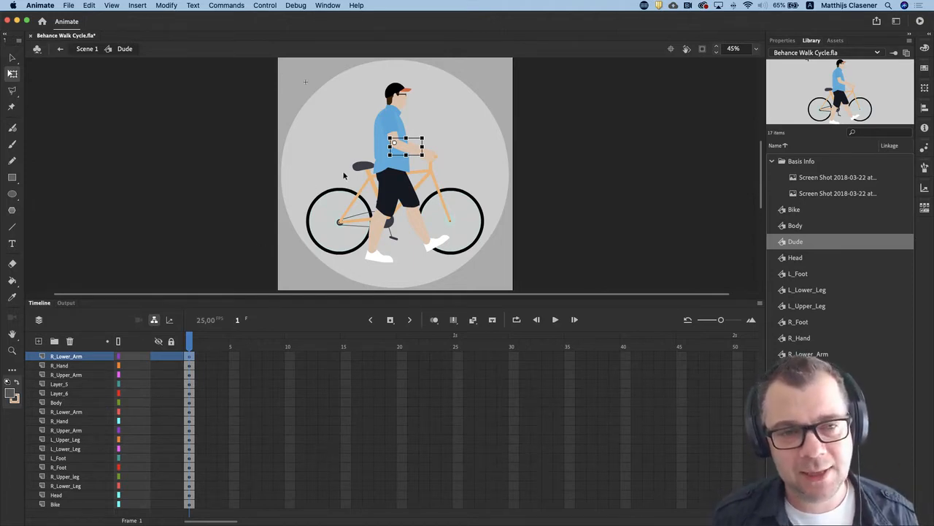
Parent the arm layers in a chain: R_Upper_Arm to Body, R_Lower_Arm to R_Upper_Arm, and R_Hand to R_Lower_Arm.
click(376, 148)
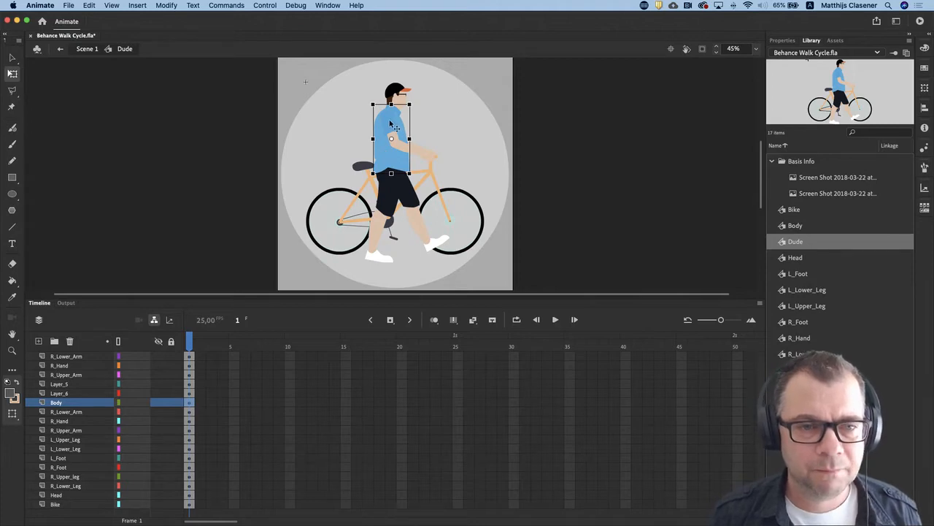
click(390, 124)
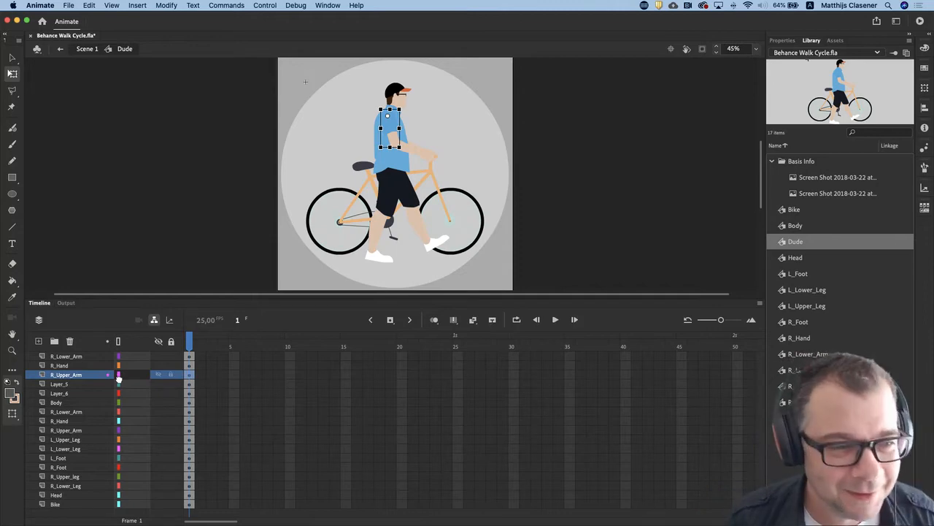
mouse_move(127, 400)
mouse_down()
mouse_move(112, 403)
mouse_move(121, 402)
mouse_up()
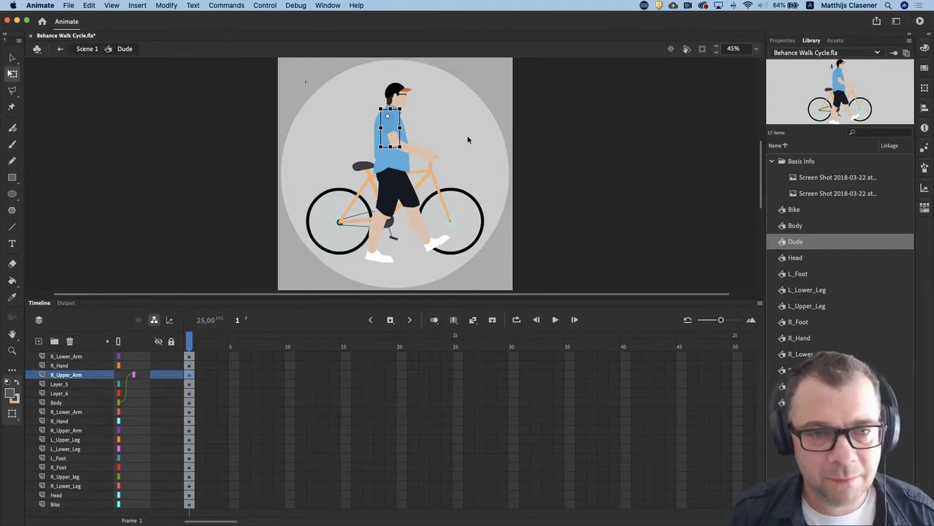
click(413, 148)
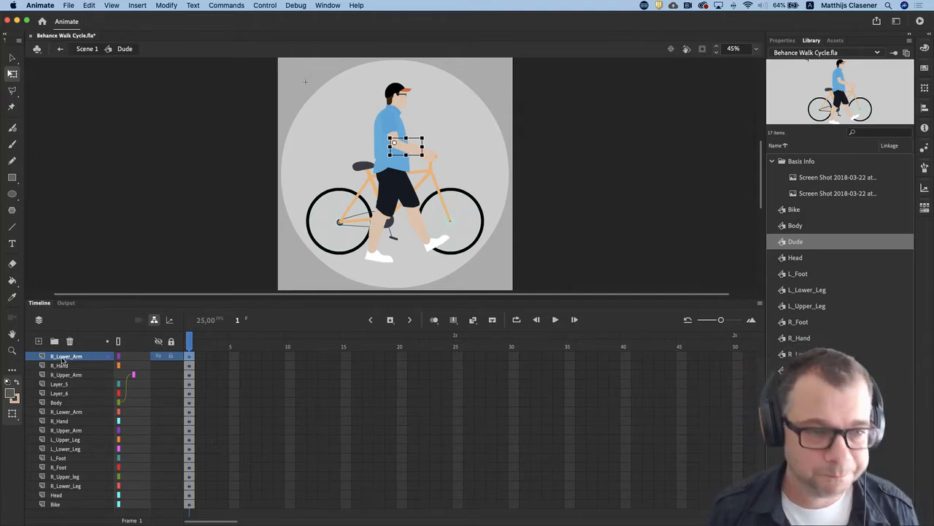
mouse_move(120, 356)
mouse_down()
mouse_move(133, 376)
mouse_move(129, 366)
mouse_move(141, 357)
mouse_up()
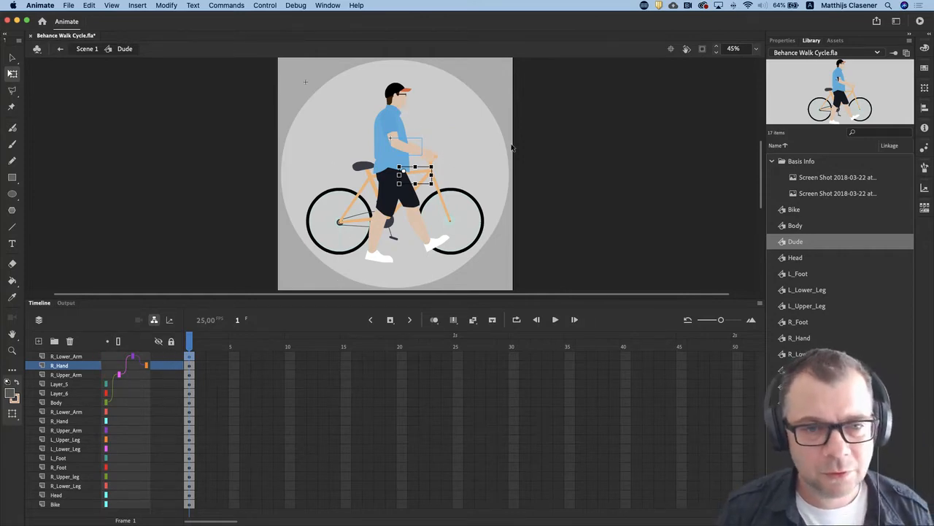
Try moving the body to test the arm's parenting, and undo the move.
click(383, 152)
mouse_move(382, 152)
mouse_down()
mouse_move(340, 146)
mouse_move(412, 132)
mouse_move(351, 169)
mouse_move(444, 162)
mouse_move(383, 167)
mouse_up()
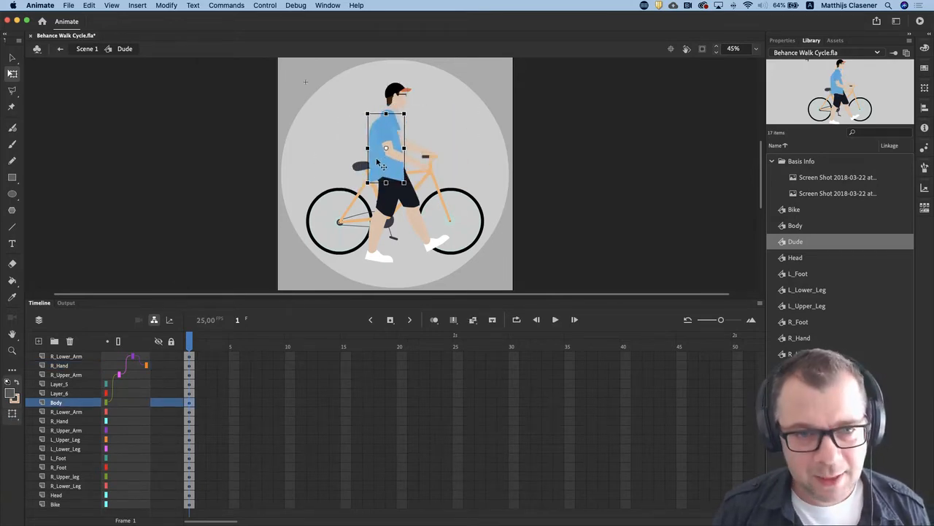
key(cmd+z)
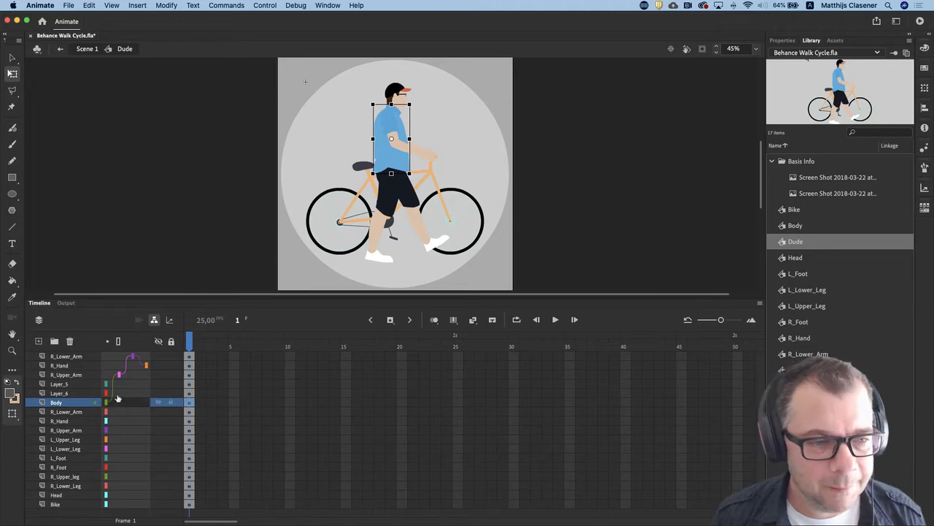
Try moving the body and the right upper leg separately to test whether the legs are linked, and undo the moves.
click(407, 192)
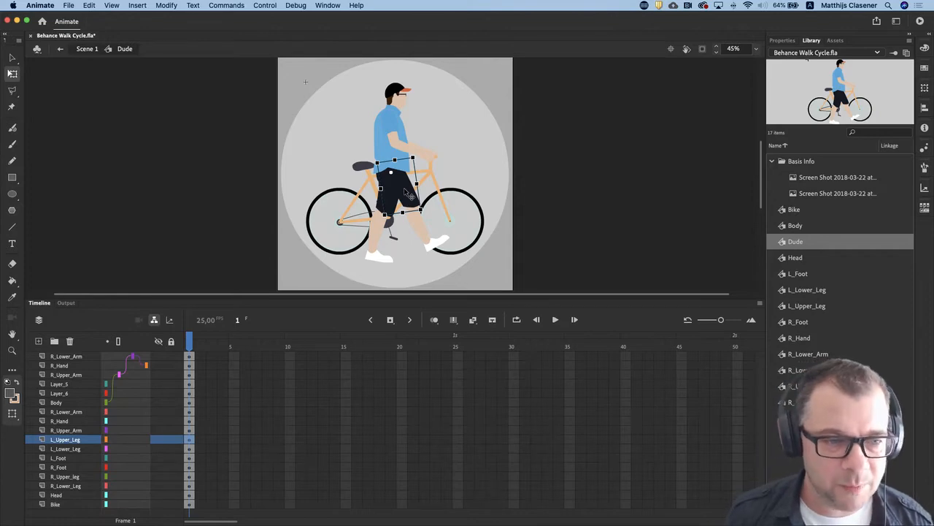
click(382, 141)
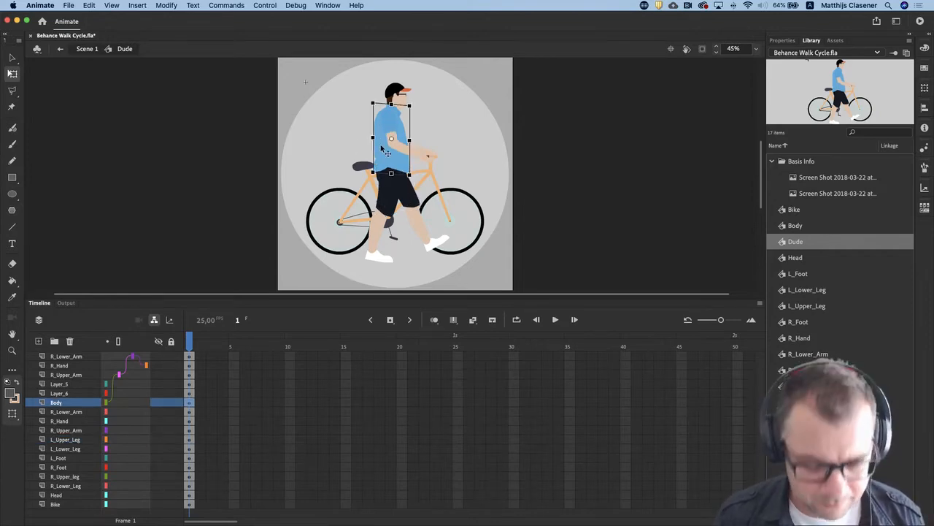
drag(383, 149, 339, 142)
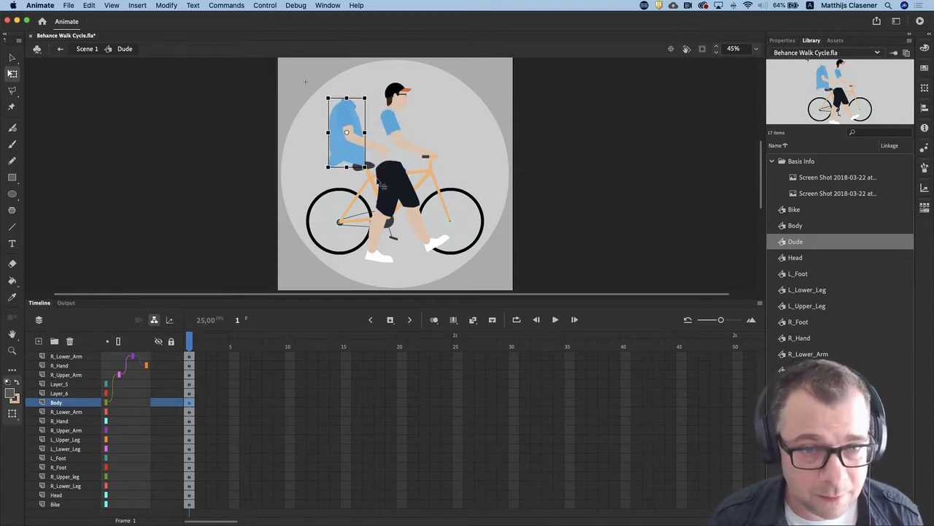
click(395, 163)
drag(395, 167, 372, 210)
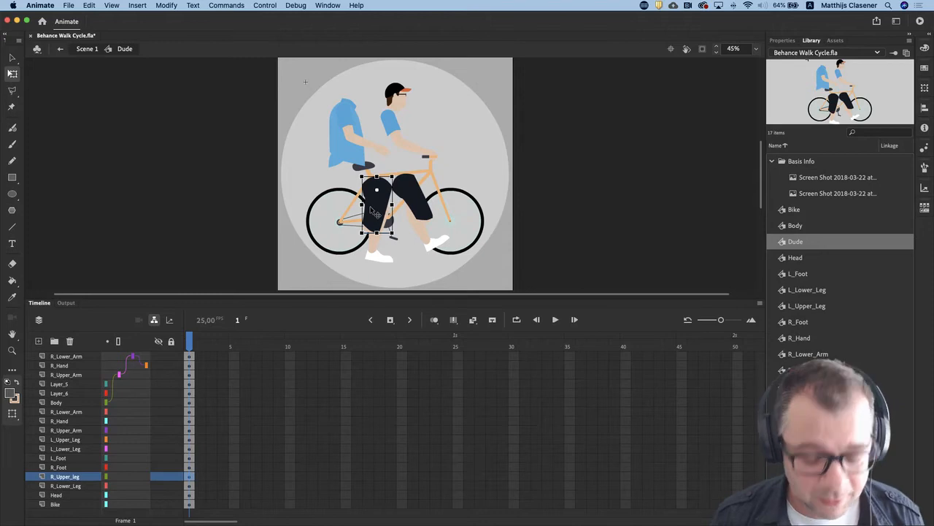
key(super+z)
key(super+z)
key(super+z)
key(super+z)
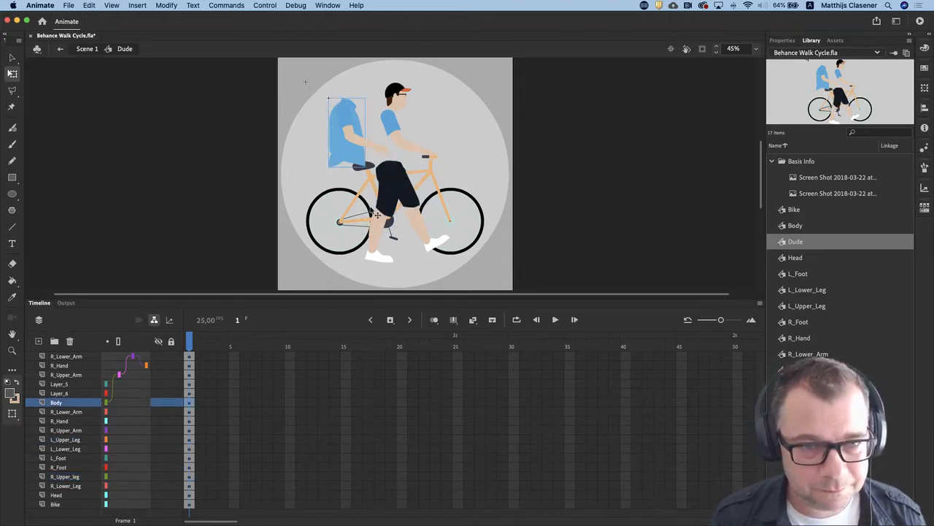
key(super+z)
Parent the left leg layers in a chain: L_Upper_Leg to Body, L_Lower_Leg to L_Upper_Leg, and L_Foot to L_Lower_Leg.
click(415, 190)
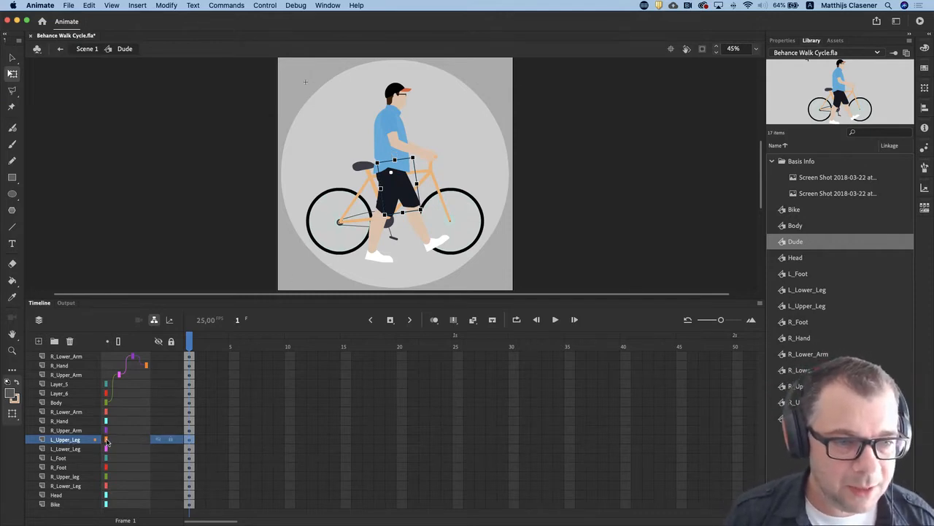
mouse_move(105, 440)
mouse_down()
mouse_move(120, 418)
mouse_move(111, 403)
mouse_up()
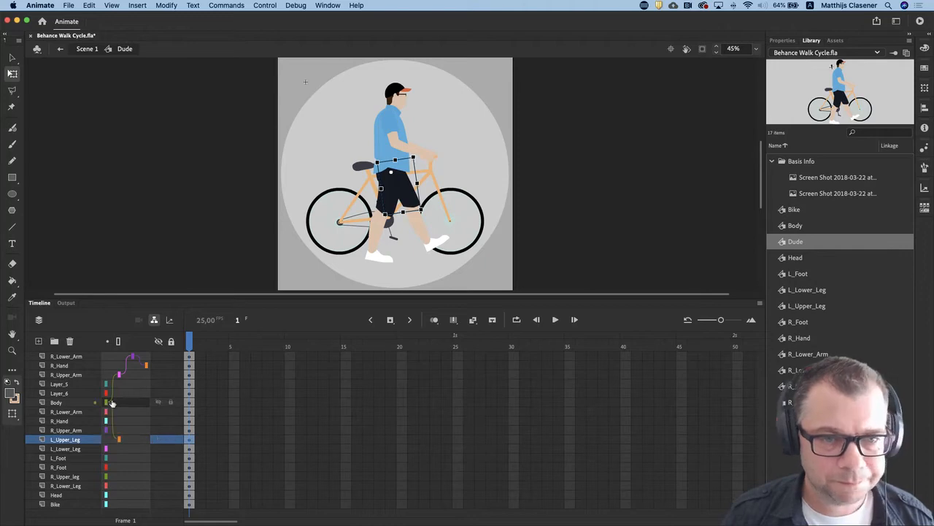
click(422, 229)
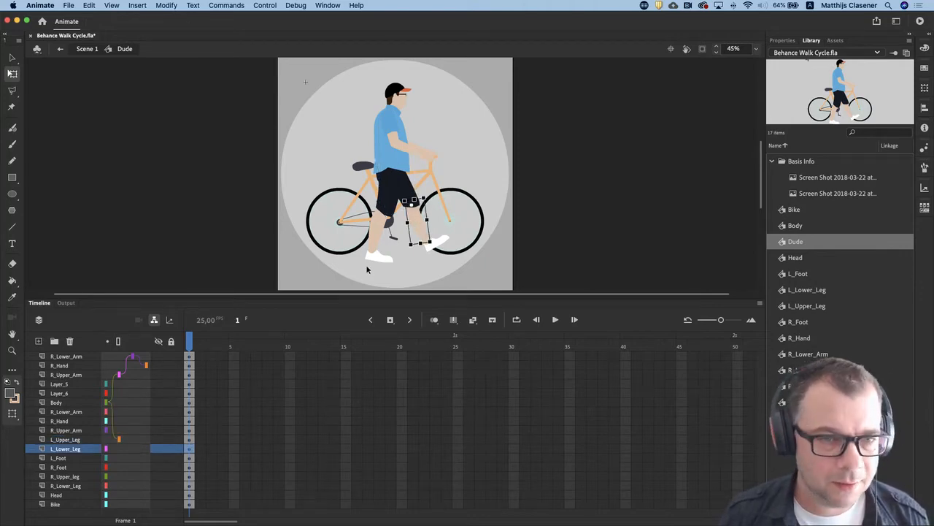
mouse_move(124, 452)
mouse_down()
mouse_move(131, 436)
mouse_move(120, 439)
mouse_up()
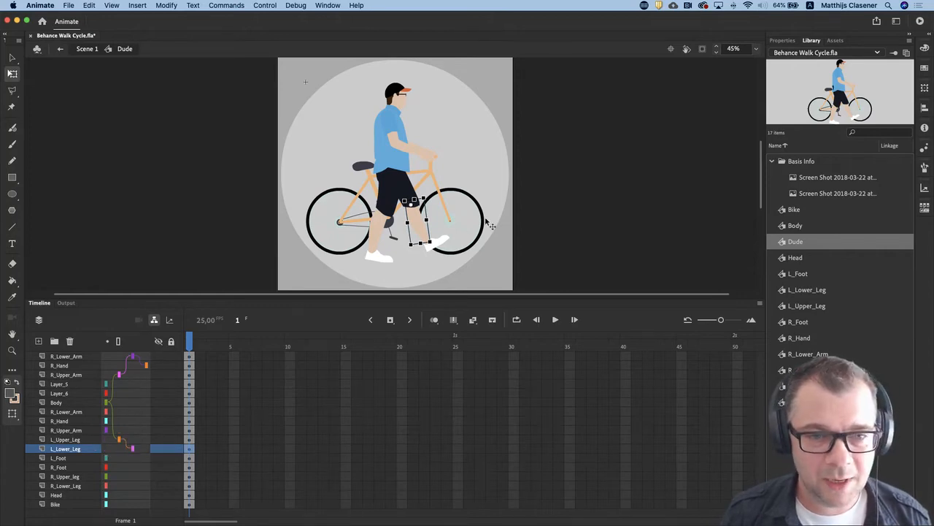
click(446, 241)
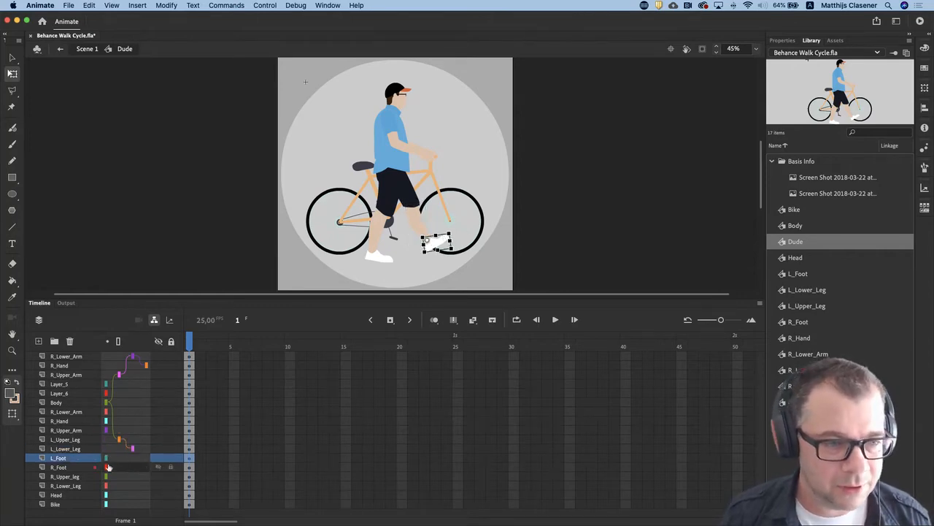
drag(107, 460, 133, 447)
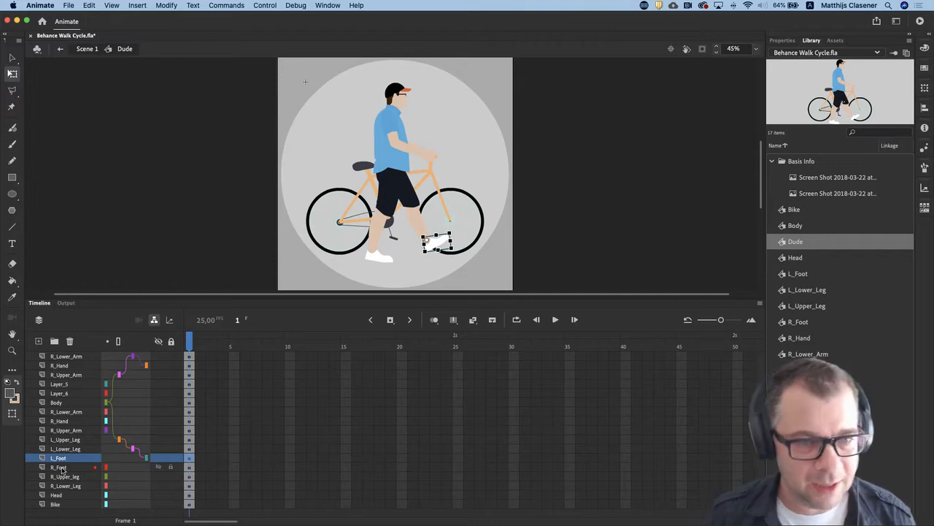
Parent R_Upper_leg to Body, R_Lower_Leg to R_Upper_leg, and R_Foot to R_Lower_Leg, and also parent Head to Body.
click(386, 201)
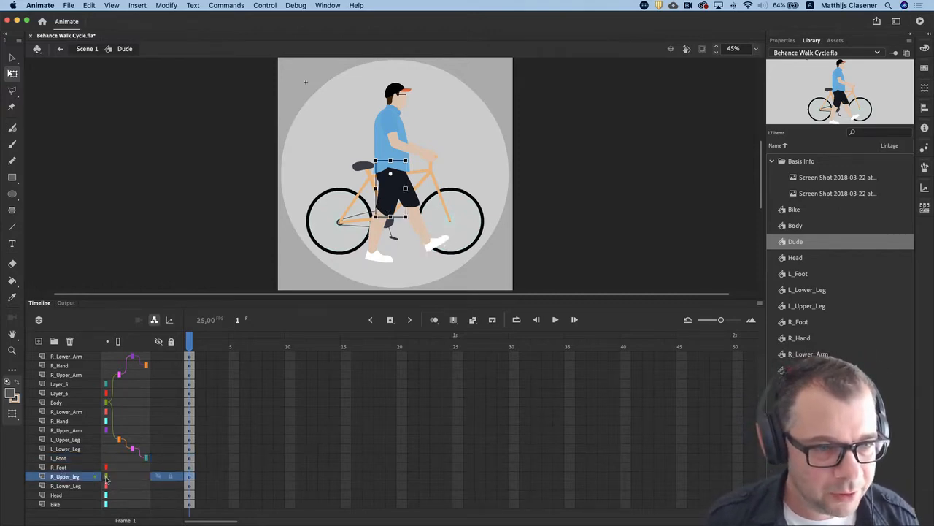
drag(108, 476, 108, 404)
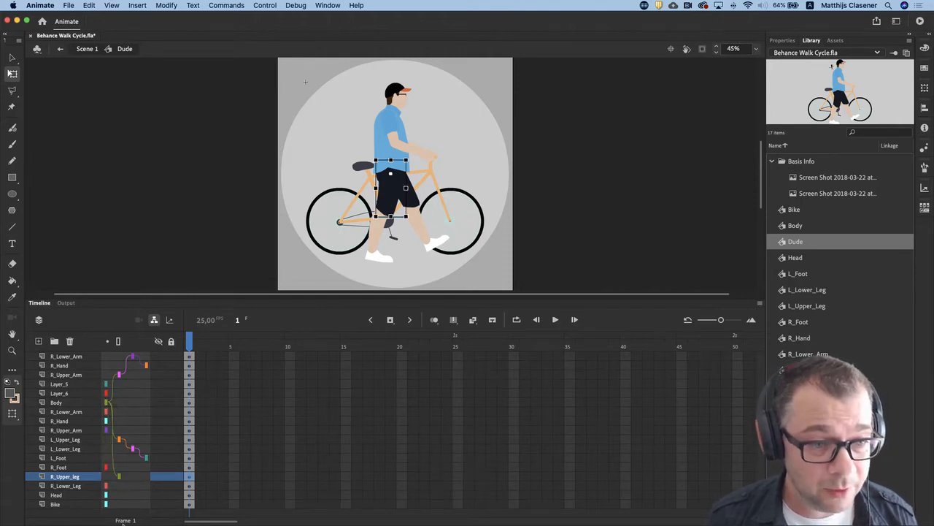
drag(116, 485, 132, 485)
click(74, 468)
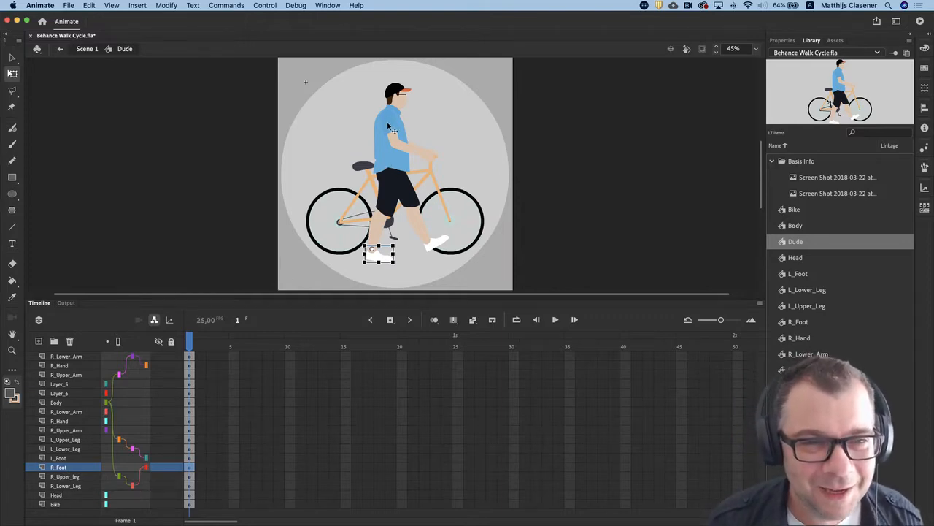
click(398, 95)
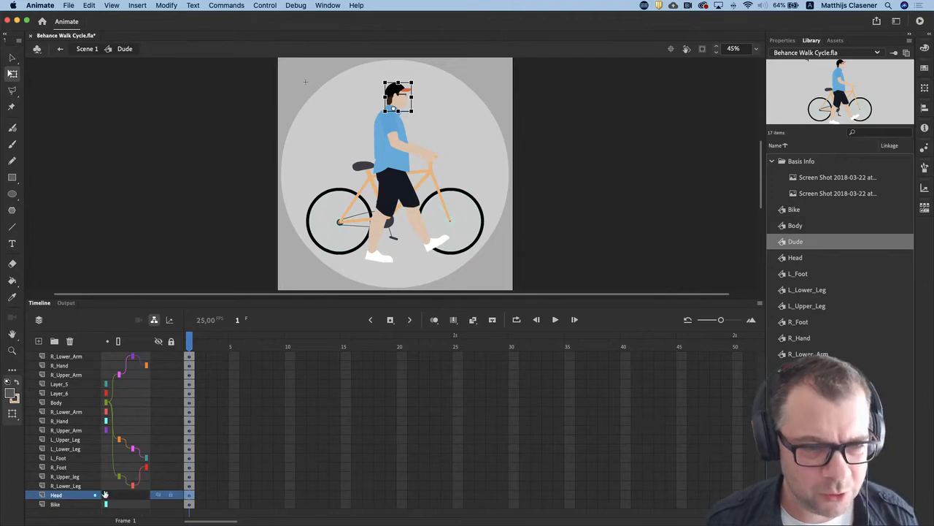
mouse_move(106, 494)
mouse_down()
mouse_move(116, 445)
mouse_move(111, 402)
mouse_up()
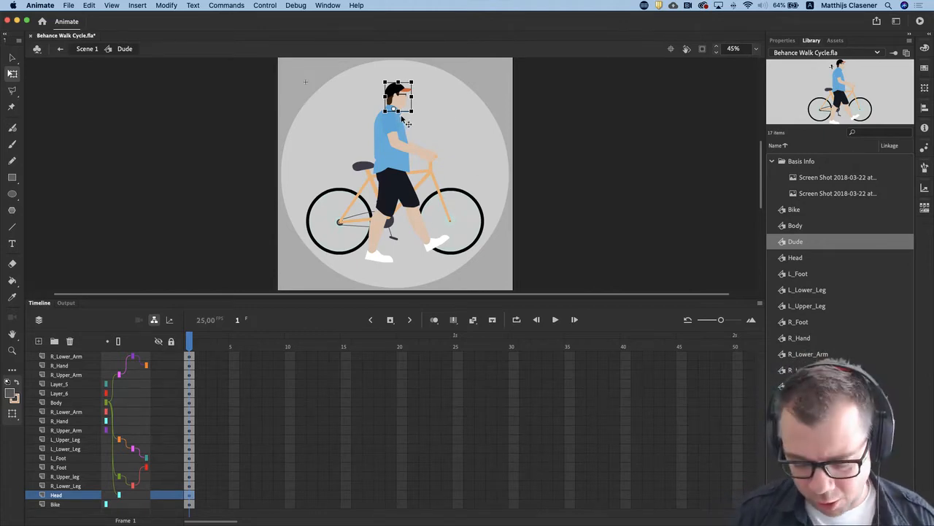
Try moving the body to test the head and leg parenting, and undo the move.
key(super+equal)
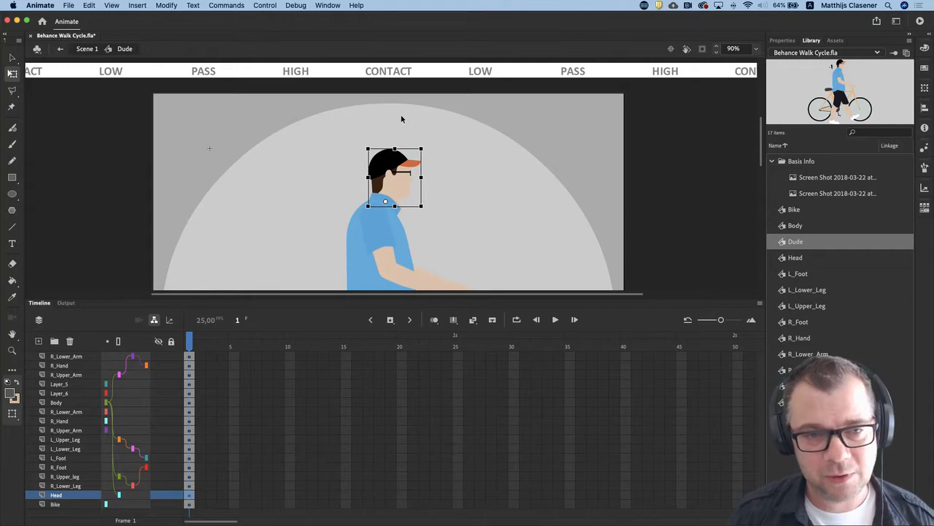
drag(765, 150, 763, 167)
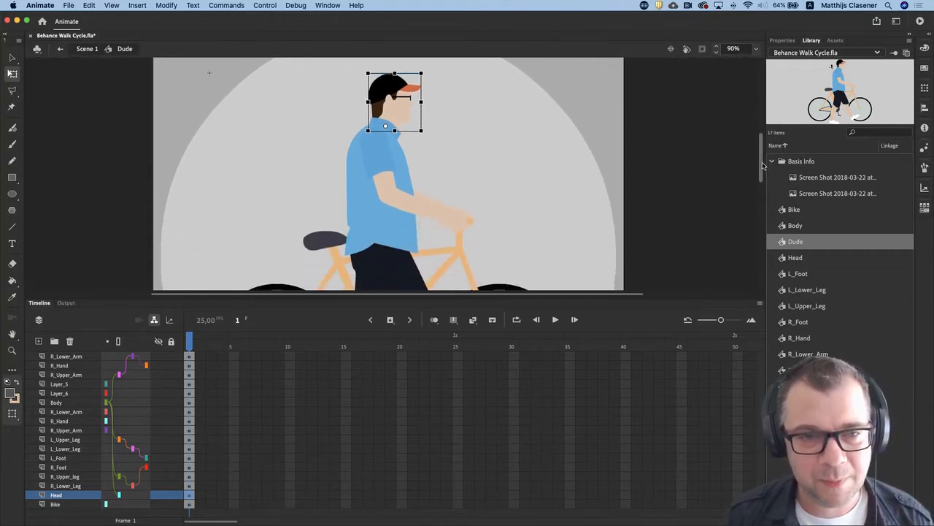
click(372, 221)
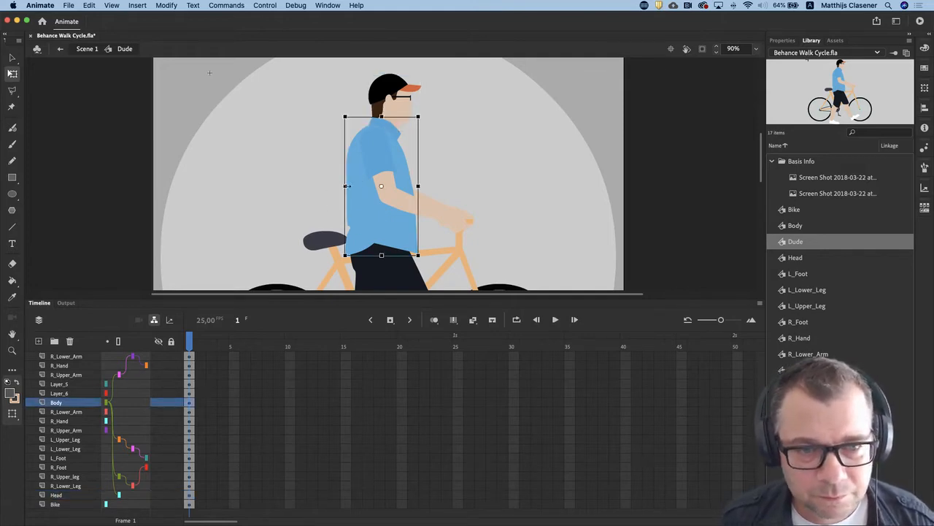
drag(356, 178, 342, 177)
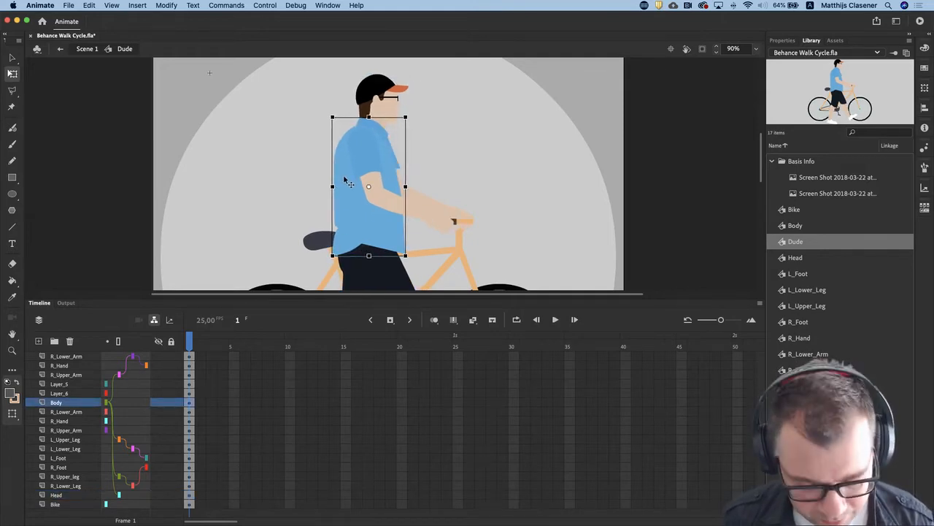
key(super+z)
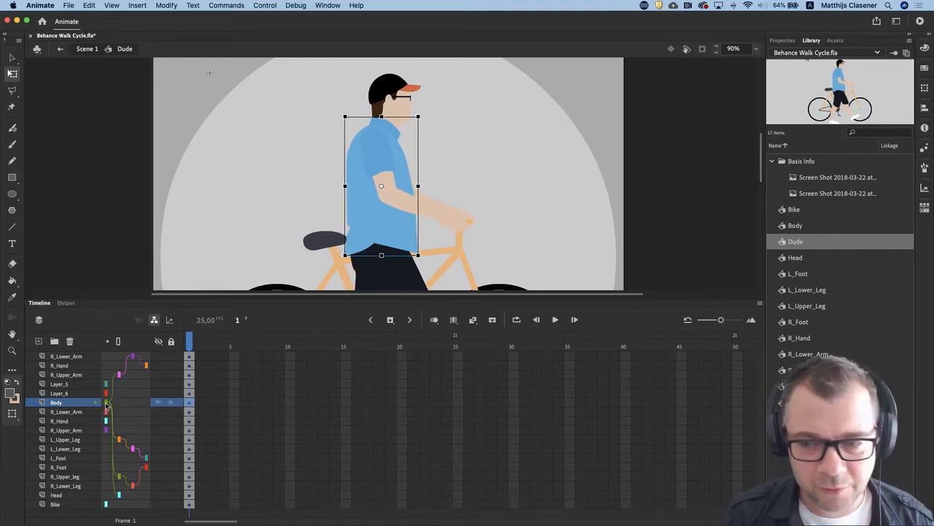
With Body temporarily outlined, parent the arm layers behind it: R_Upper_Arm to Body, R_Lower_Arm to R_Upper_Arm, and R_Hand to R_Lower_Arm.
click(107, 403)
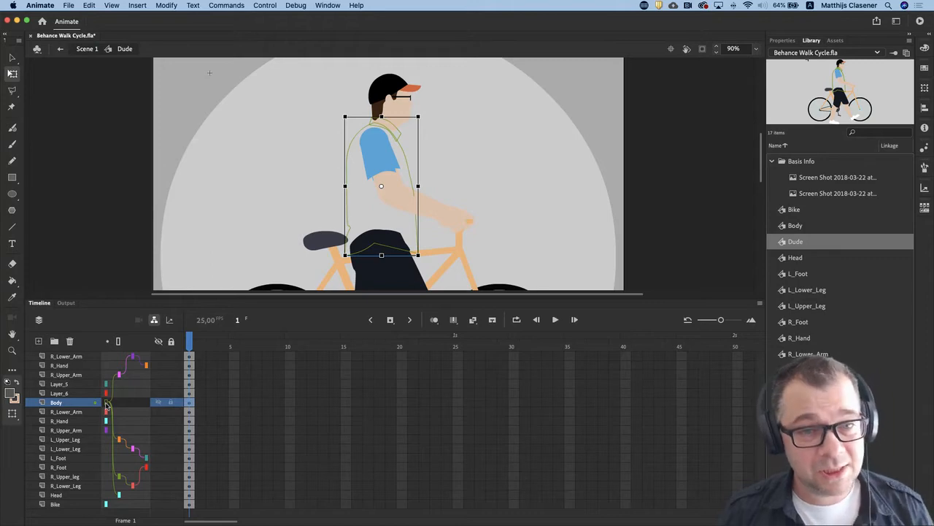
click(399, 165)
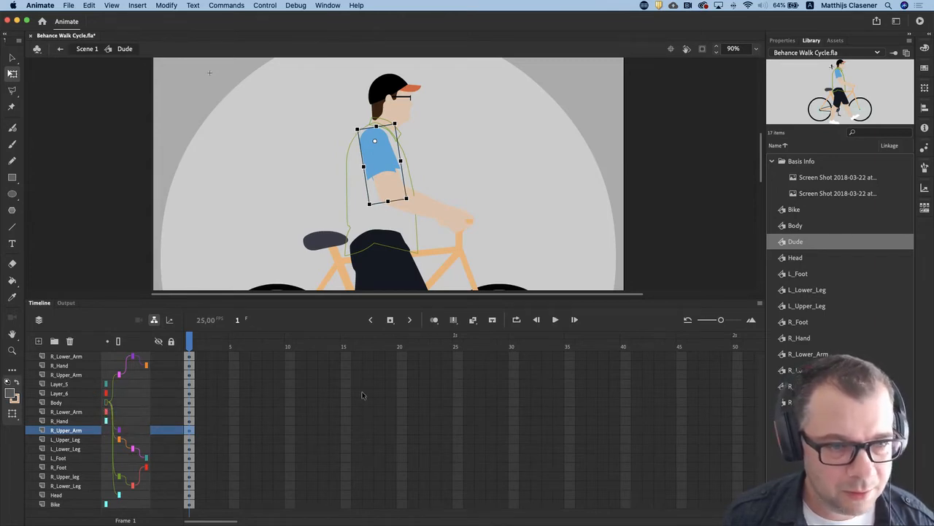
click(425, 193)
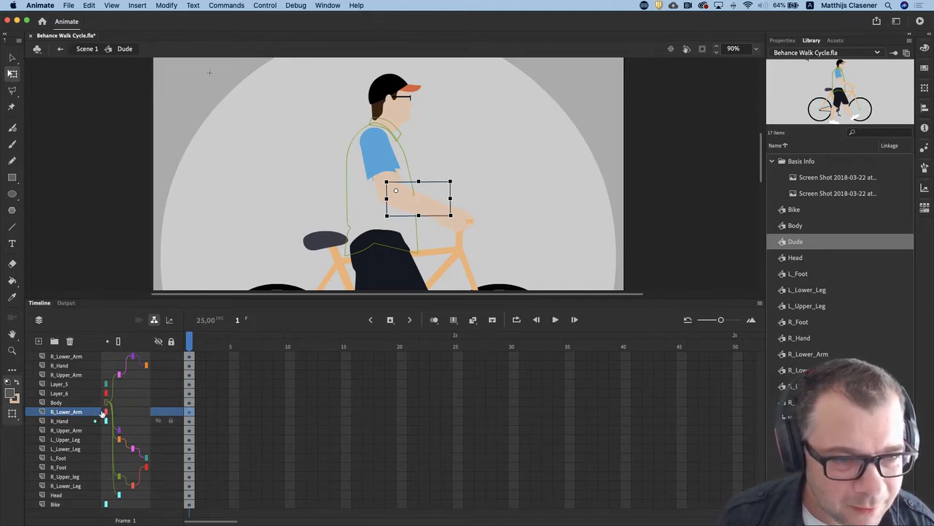
drag(106, 411, 133, 412)
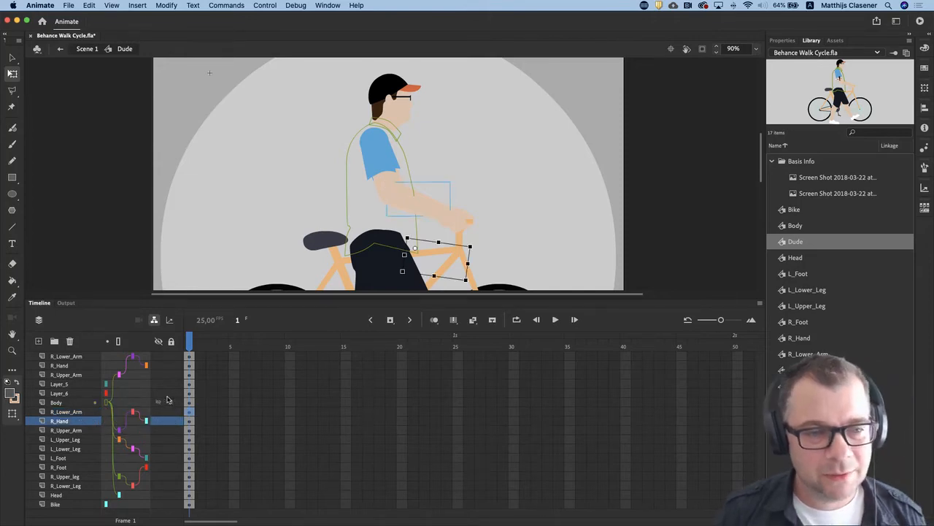
click(107, 402)
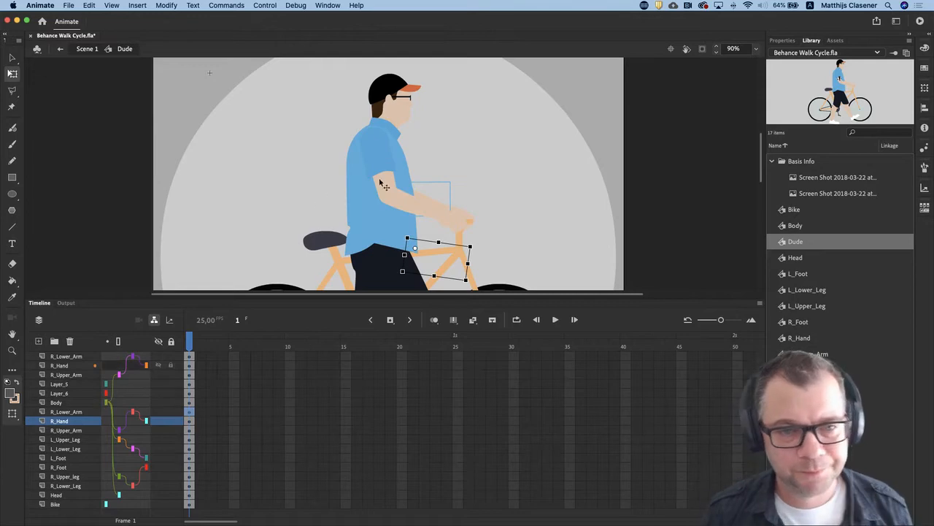
Try moving the body away from the bike to test the whole character's parenting, and undo the move.
drag(363, 188, 243, 172)
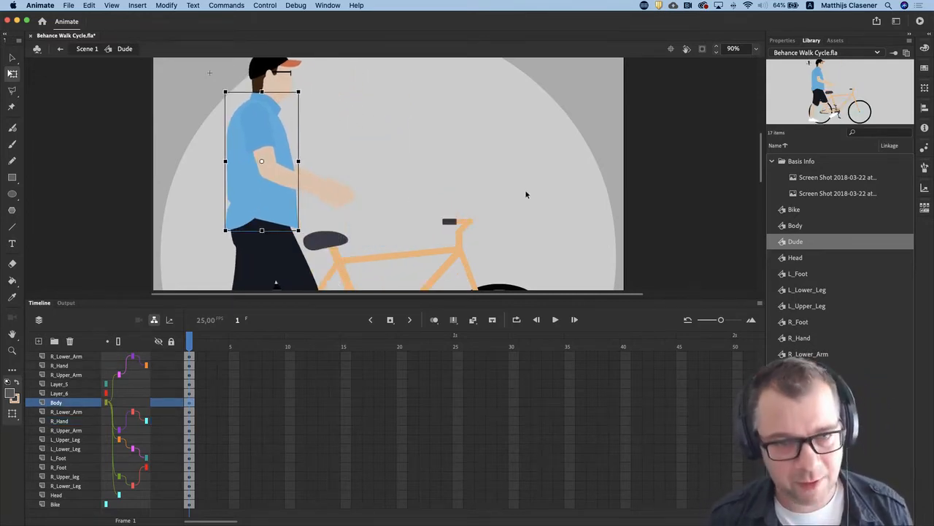
scroll(525, 194, down, 5)
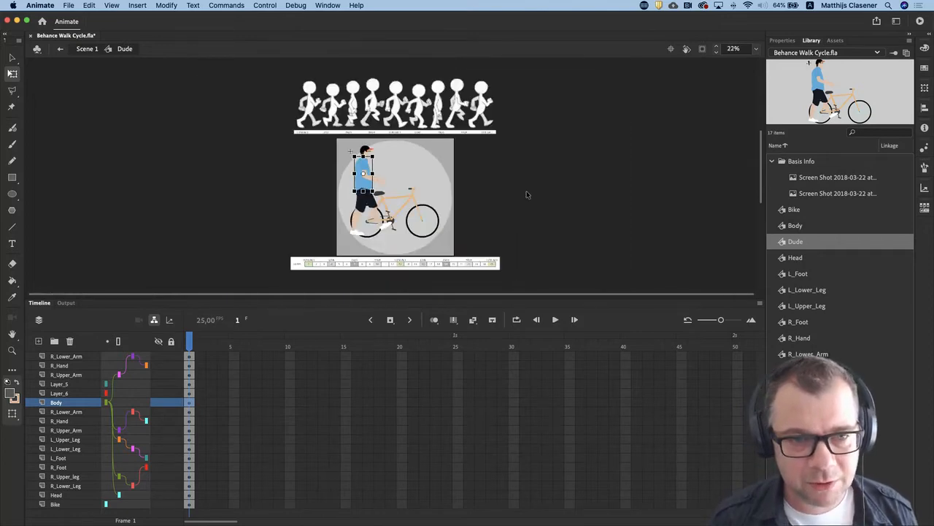
scroll(526, 191, up, 3)
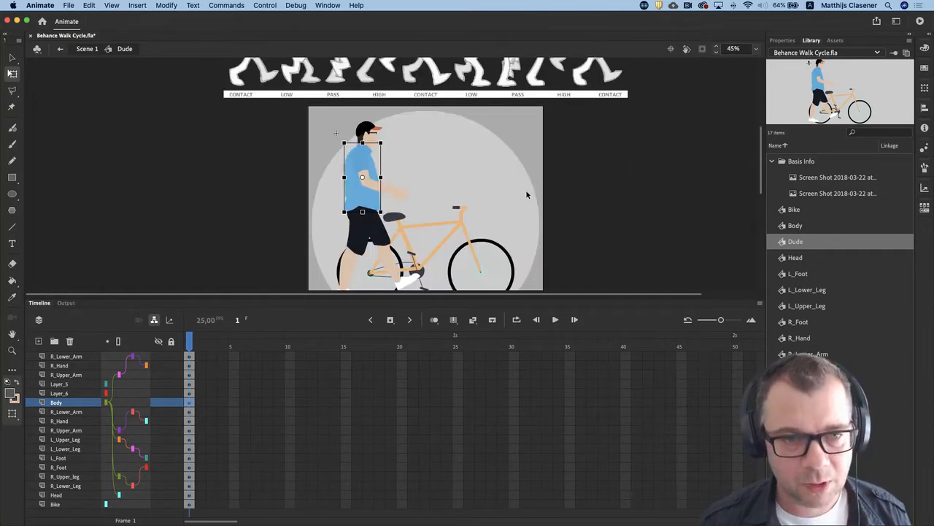
key(super+z)
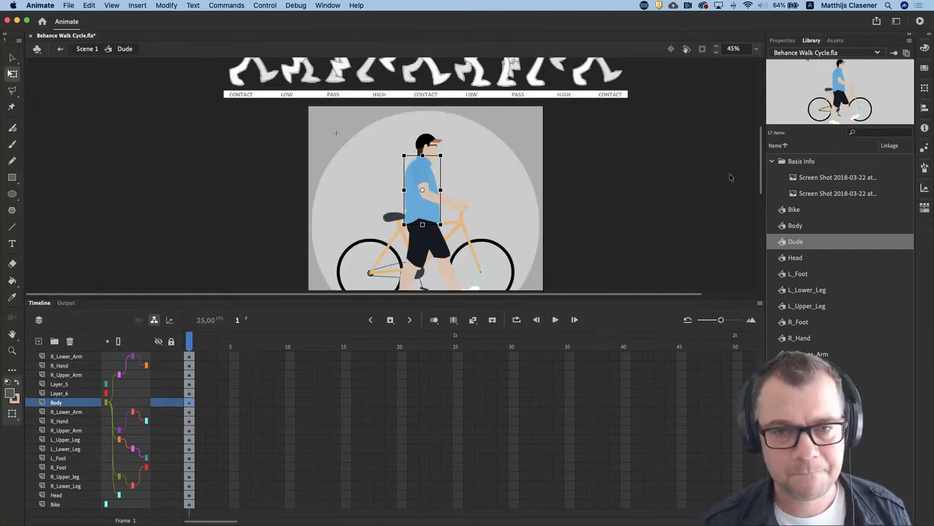
Examine the walk cycle pose reference above the character and the 24 FPS frame chart below it.
drag(760, 151, 760, 164)
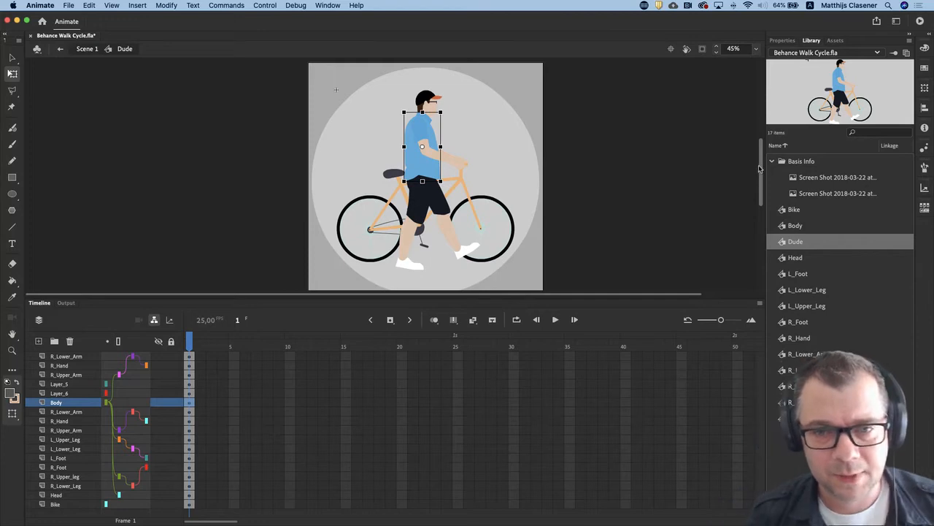
drag(759, 168, 757, 193)
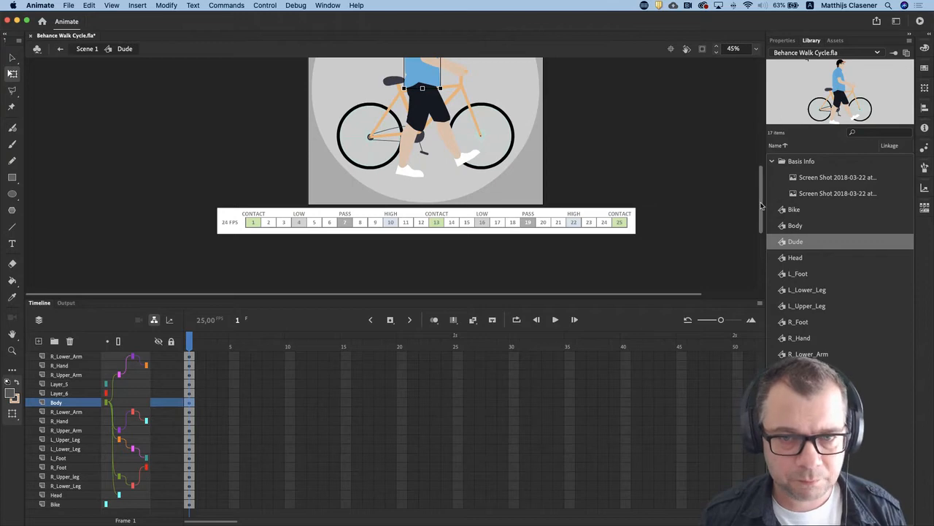
drag(761, 206, 754, 135)
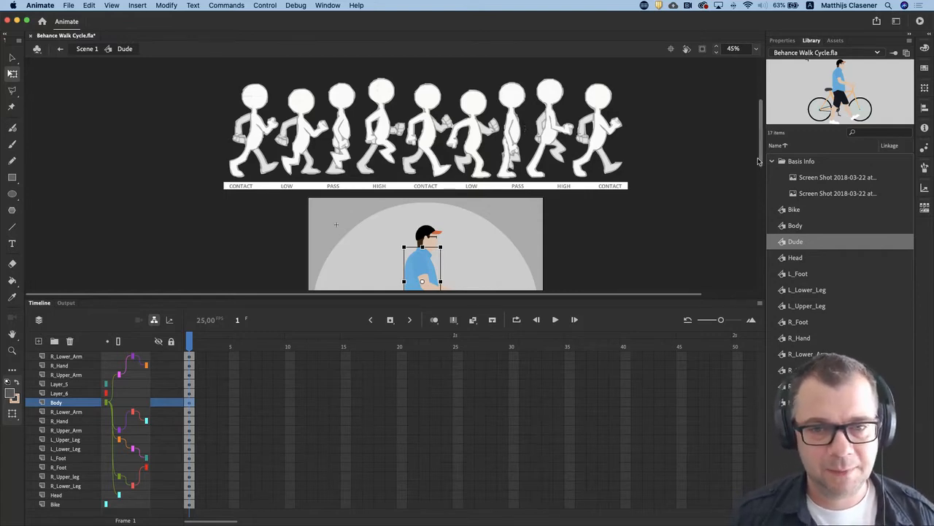
drag(762, 145, 763, 185)
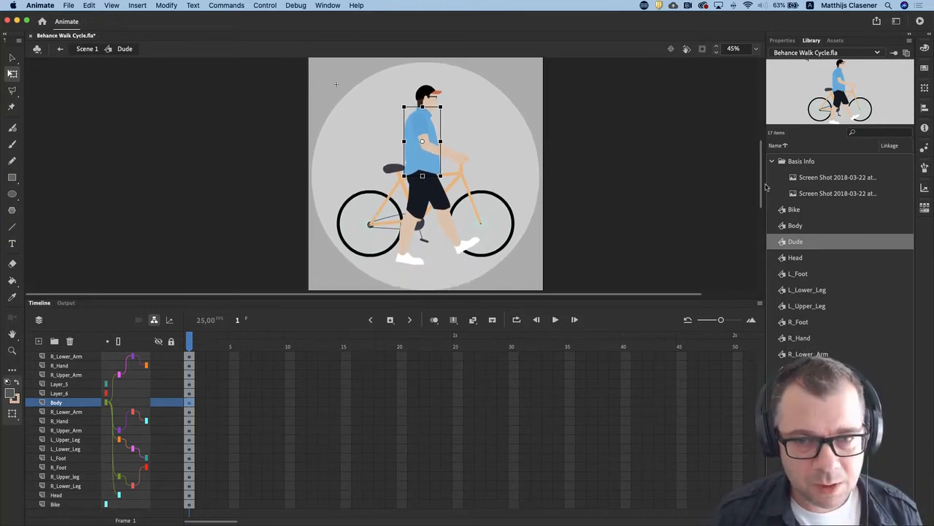
drag(760, 185, 760, 200)
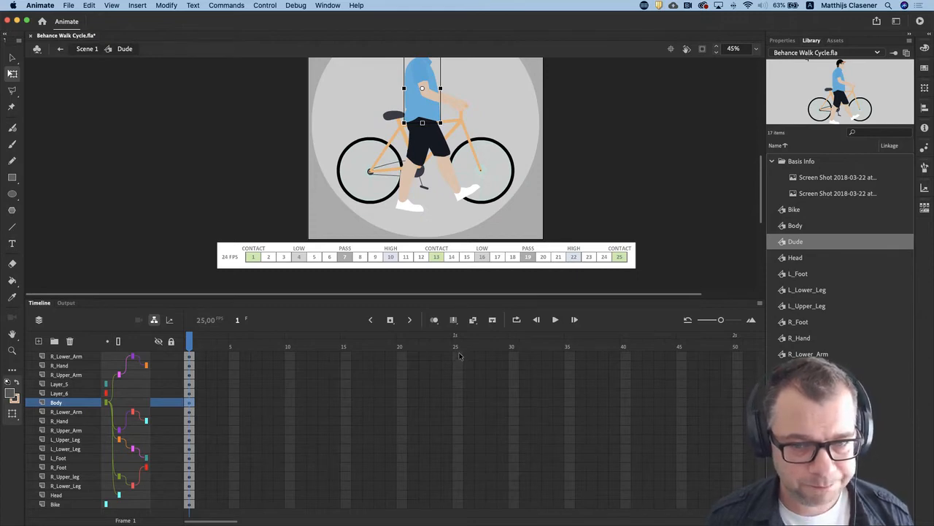
Extend all layers to frame 25 with regular frames, return to frame 1 and lock the Bike layer.
drag(460, 354, 460, 514)
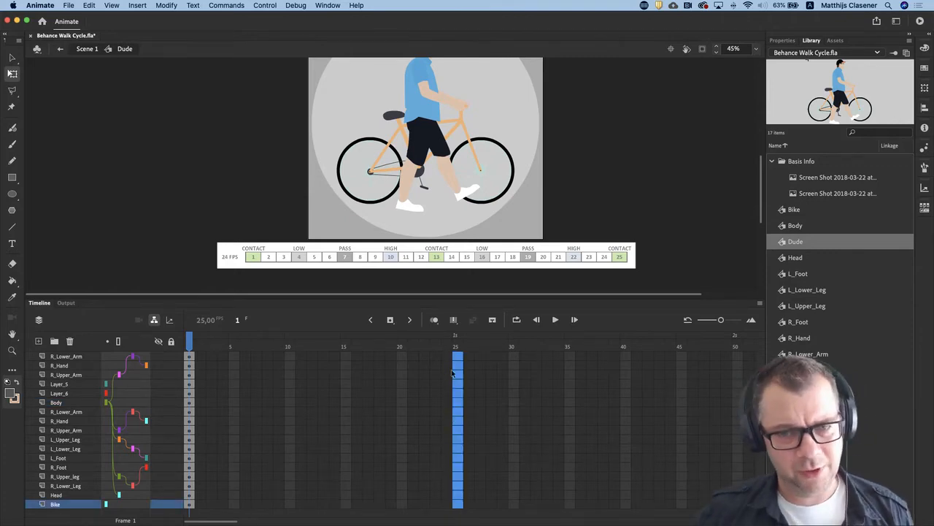
click(391, 321)
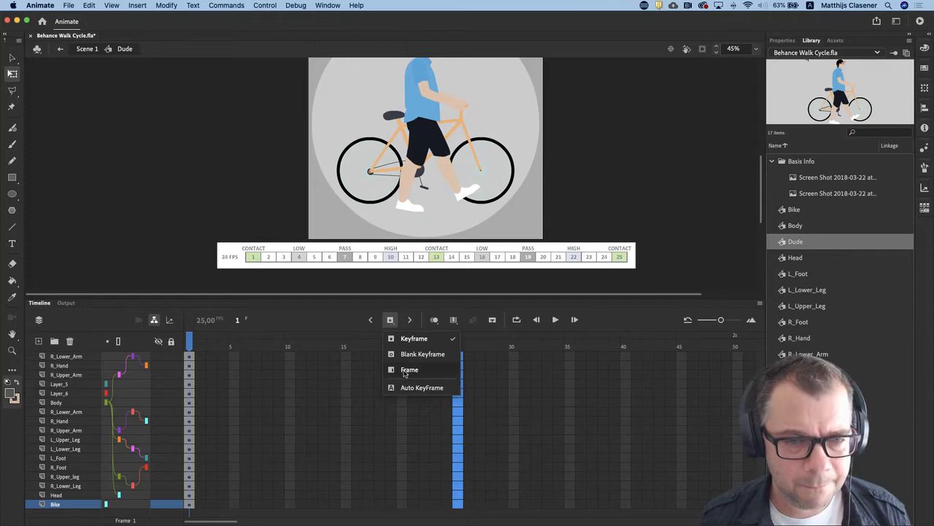
click(406, 370)
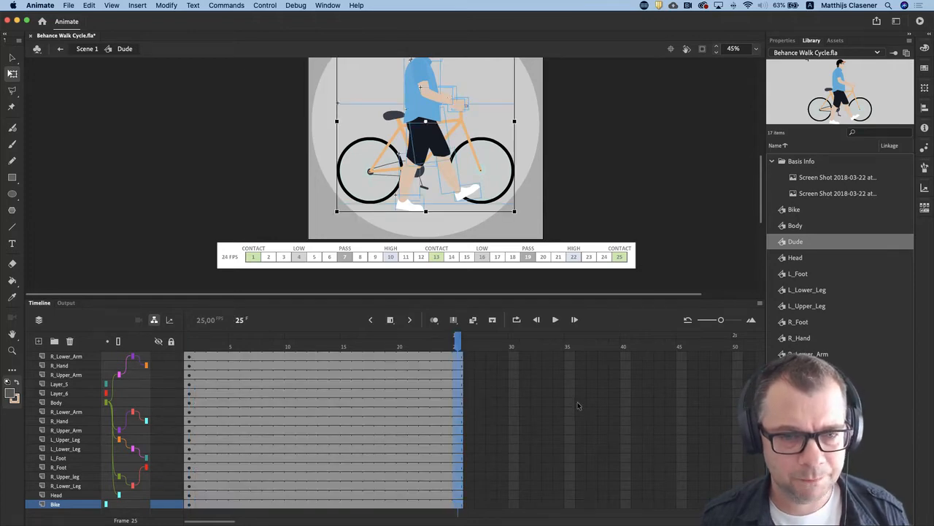
drag(458, 340, 188, 338)
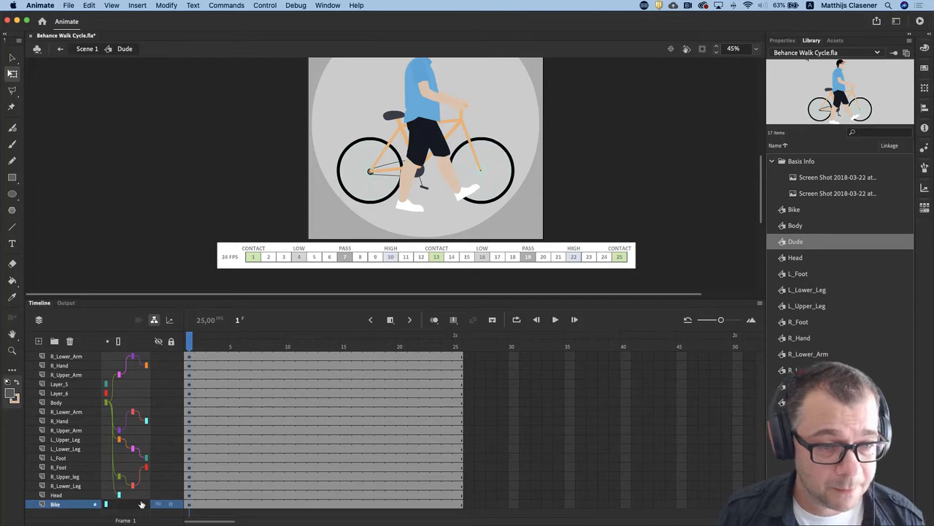
click(170, 505)
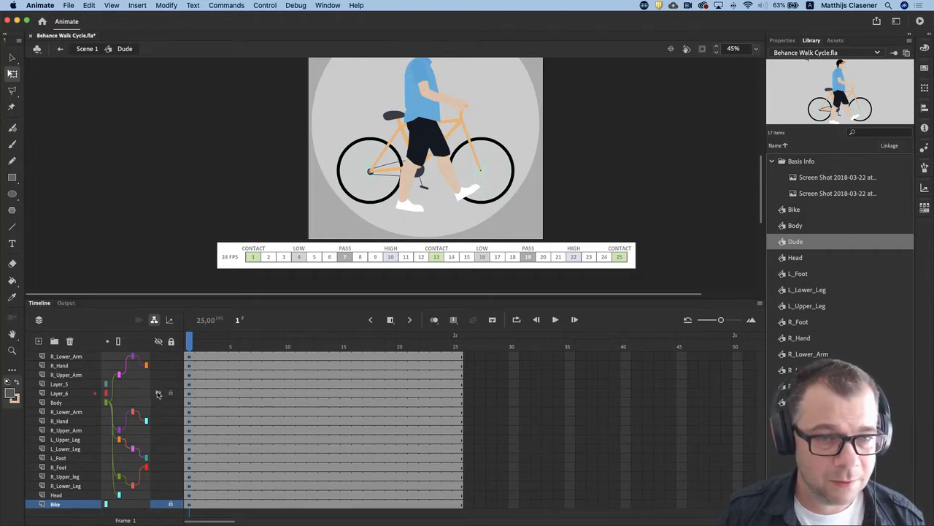
Create motion tweens for all body parts of the character and return to frame 1.
drag(760, 179, 759, 166)
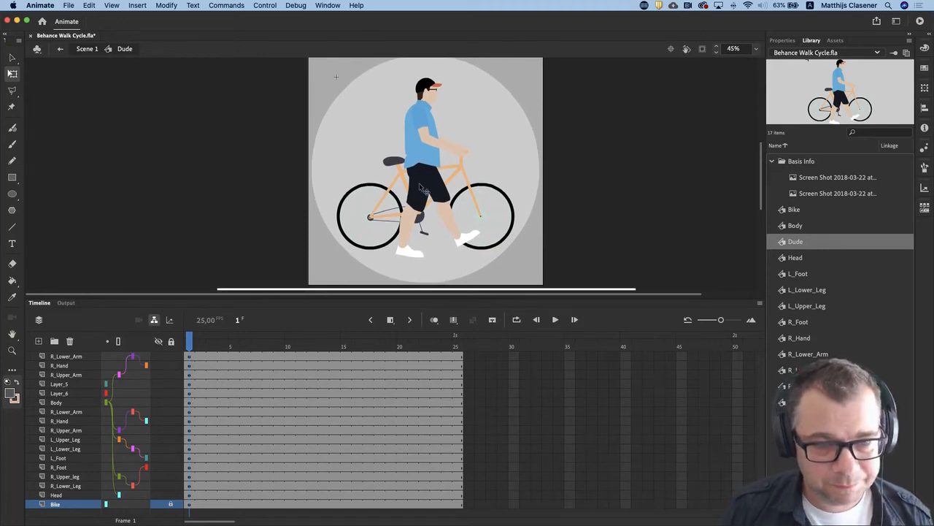
key(super+a)
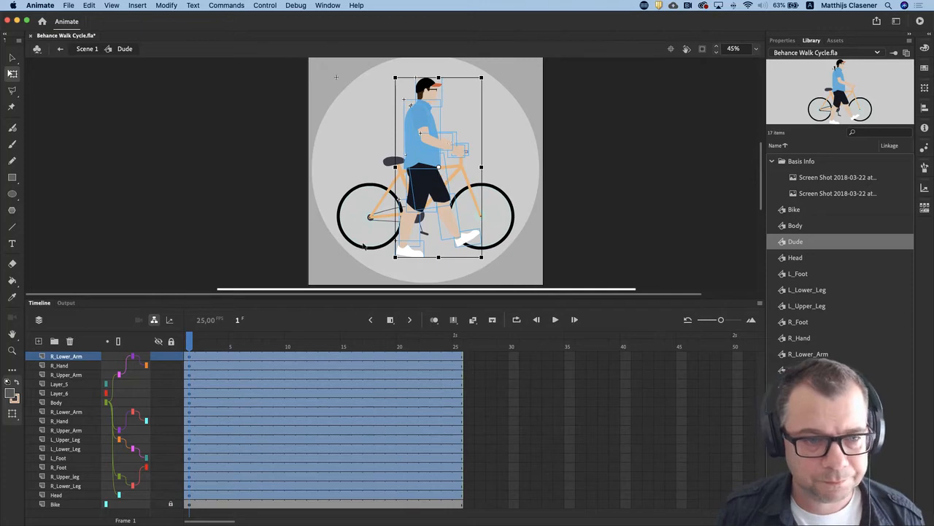
right_click(423, 175)
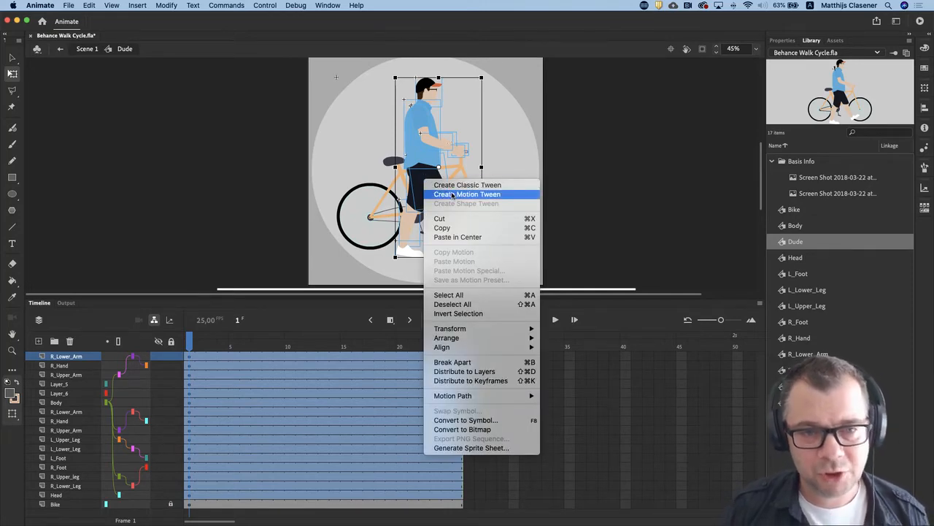
click(453, 195)
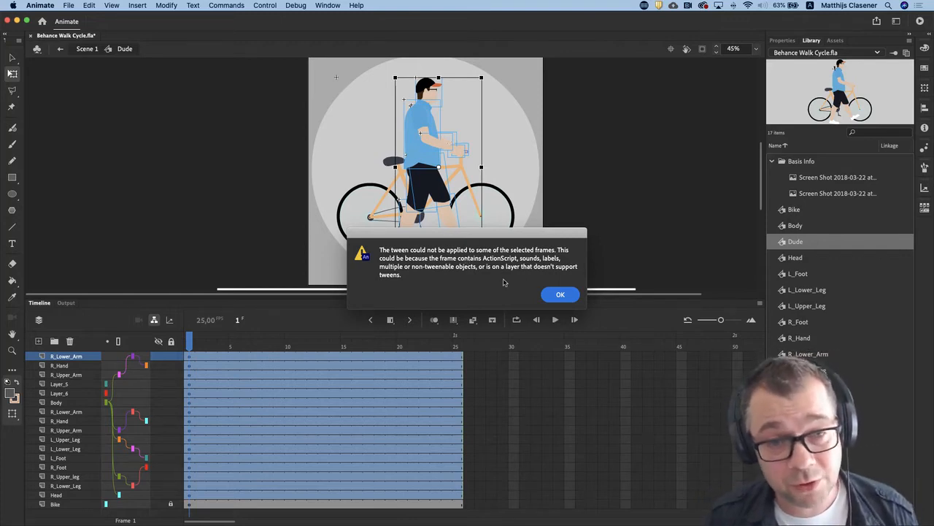
click(560, 294)
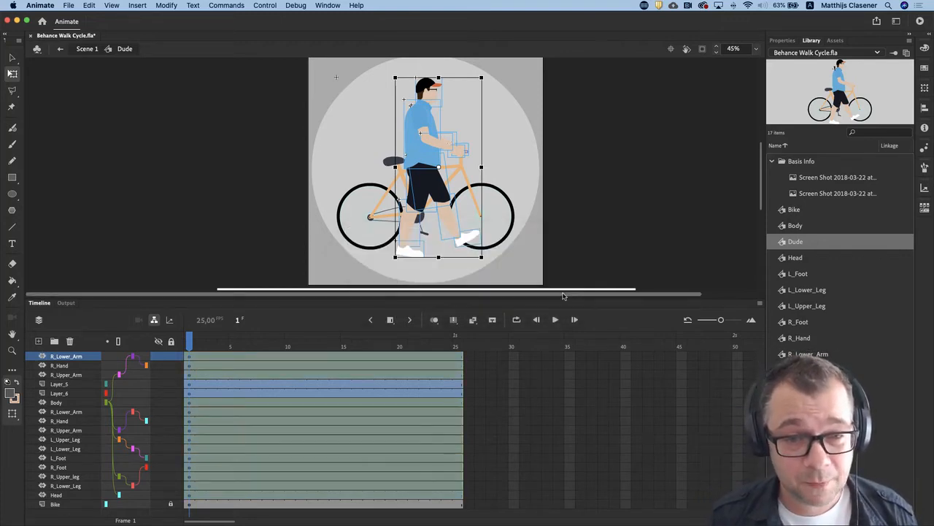
click(489, 381)
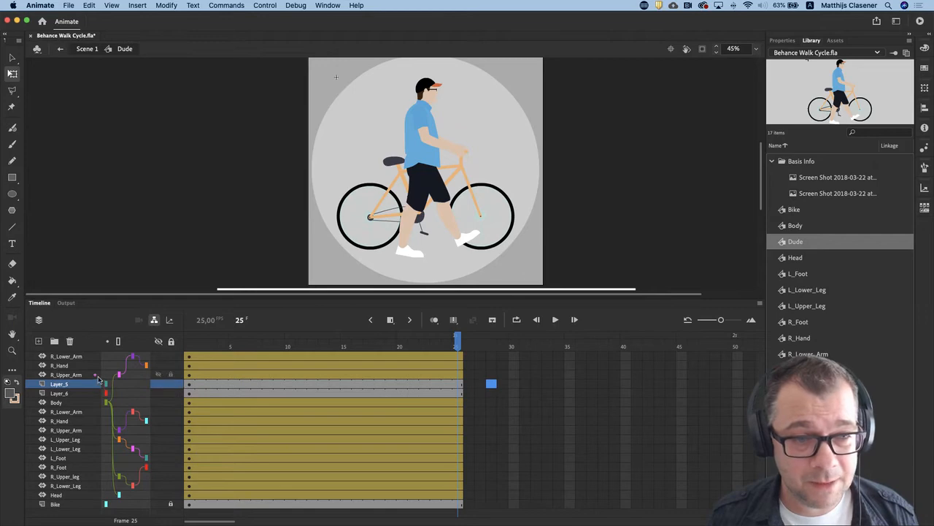
drag(459, 340, 186, 346)
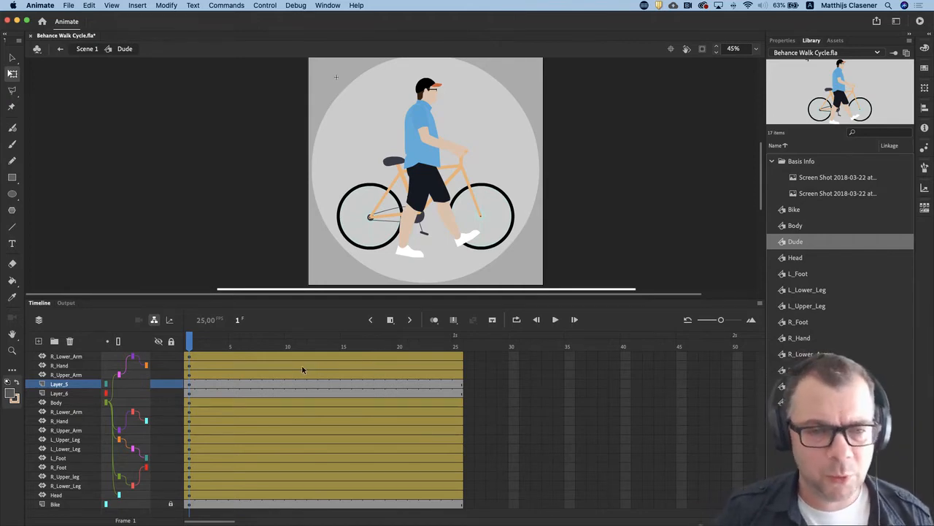
Try deleting Layer_5 and Layer_6, and undo the deletion.
shift+click(66, 394)
click(71, 341)
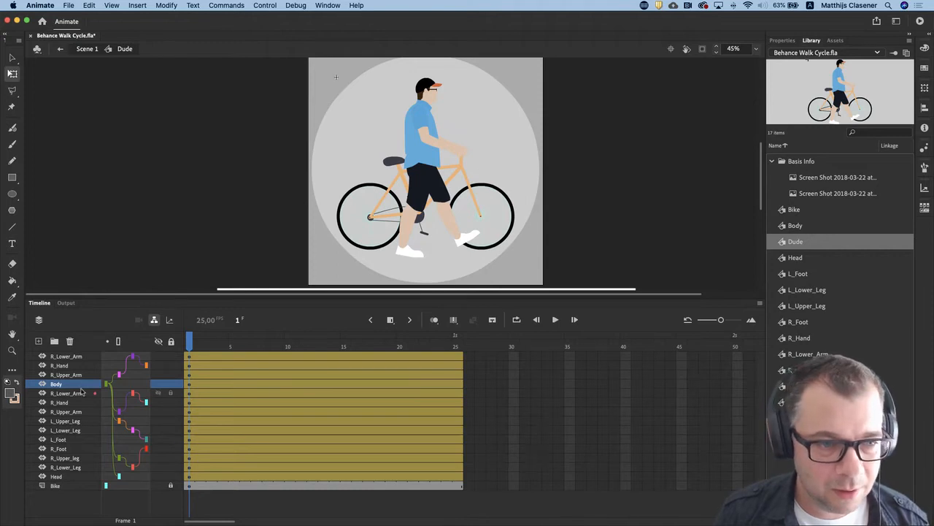
key(super+z)
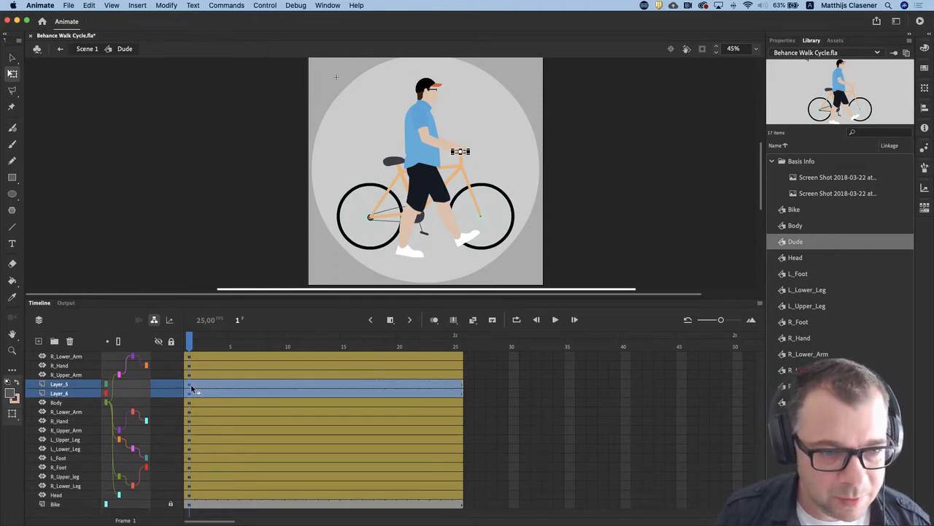
Move Layer_5 and Layer_6 between the Head and Bike layers and lock both.
drag(70, 395, 67, 497)
click(492, 409)
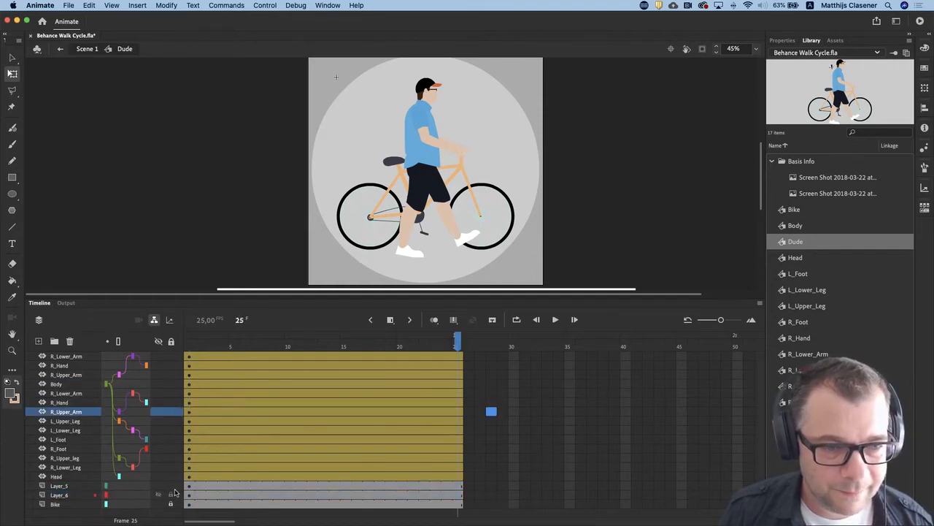
drag(171, 496, 171, 486)
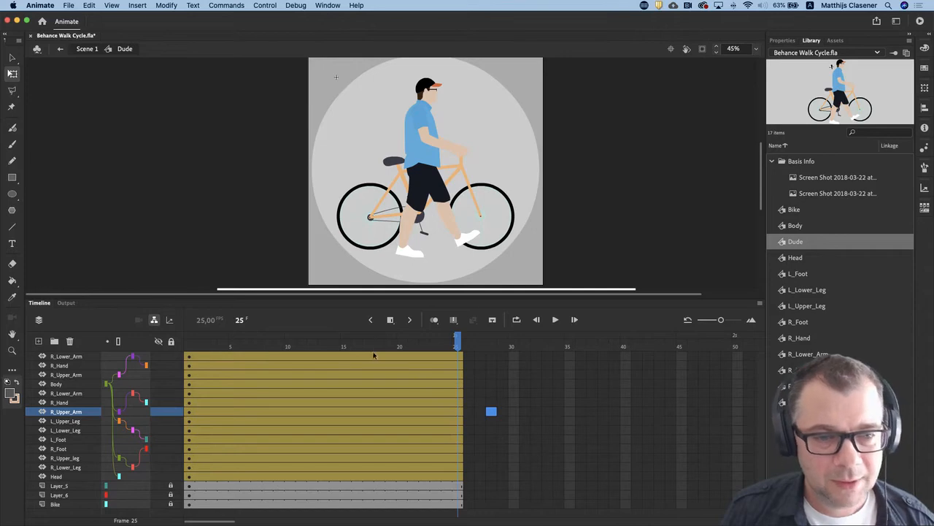
Show the rulers and place a horizontal guide along the ground just under the character's rear shoe.
click(67, 356)
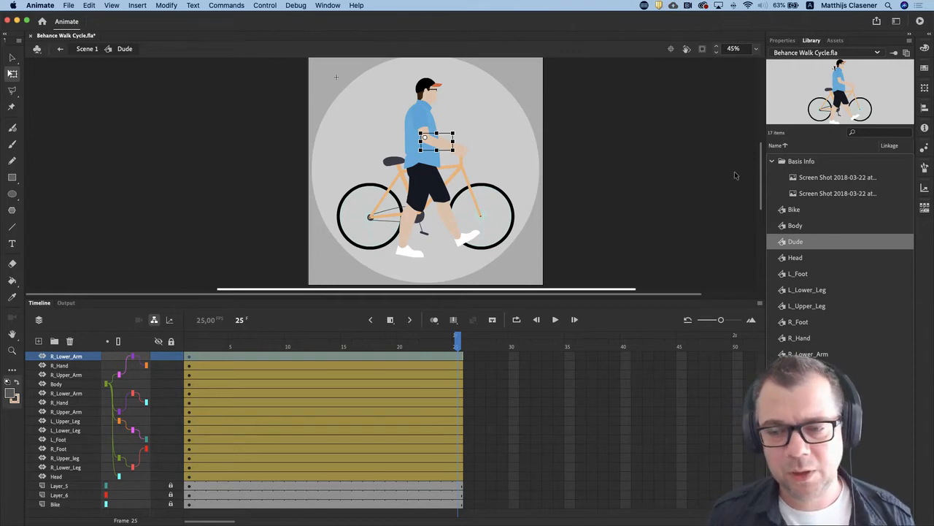
mouse_move(762, 175)
mouse_down()
mouse_move(760, 152)
mouse_move(759, 174)
mouse_up()
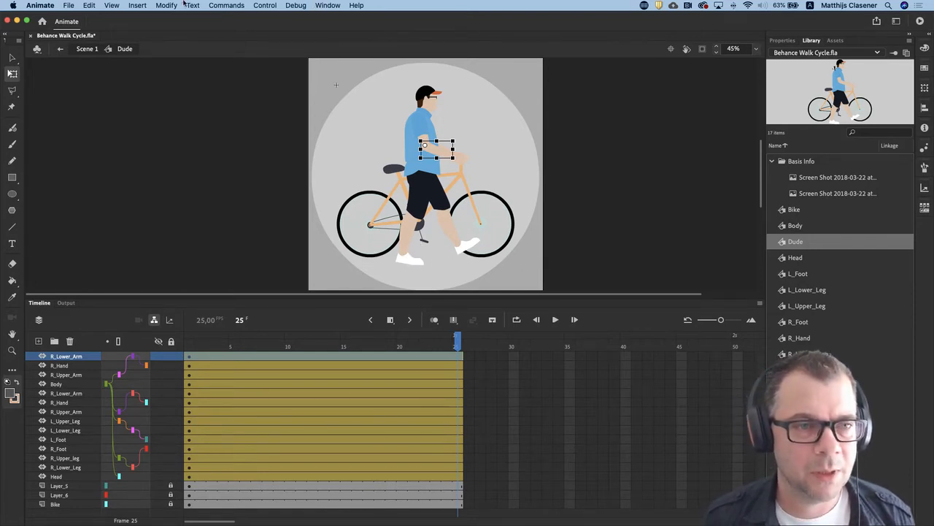
click(112, 5)
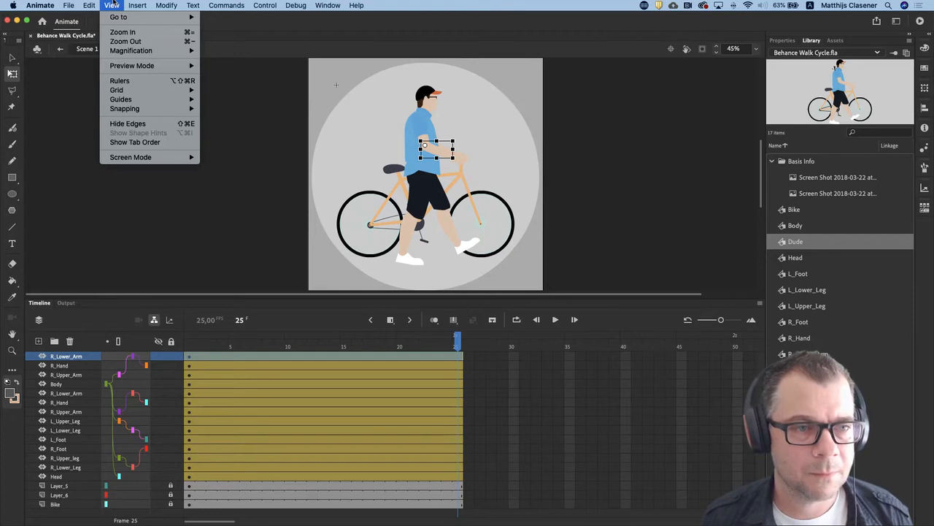
click(120, 80)
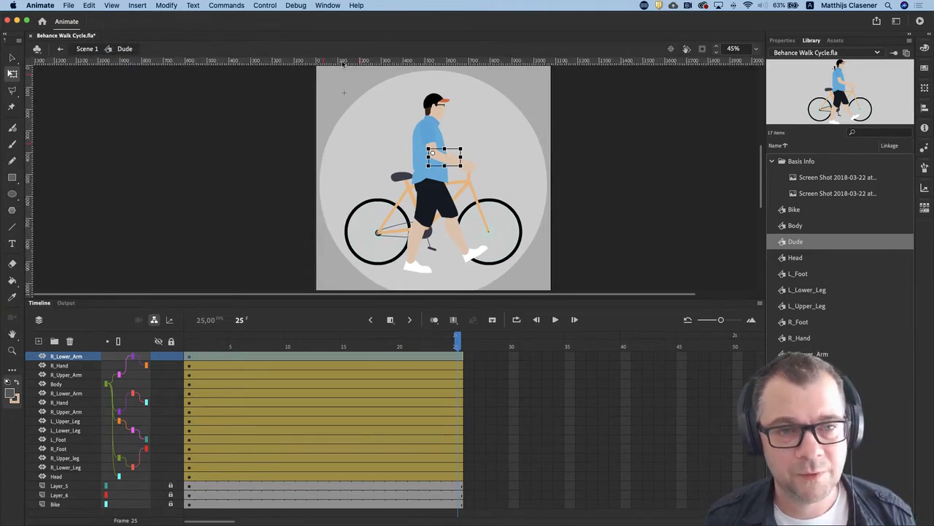
drag(347, 66, 361, 270)
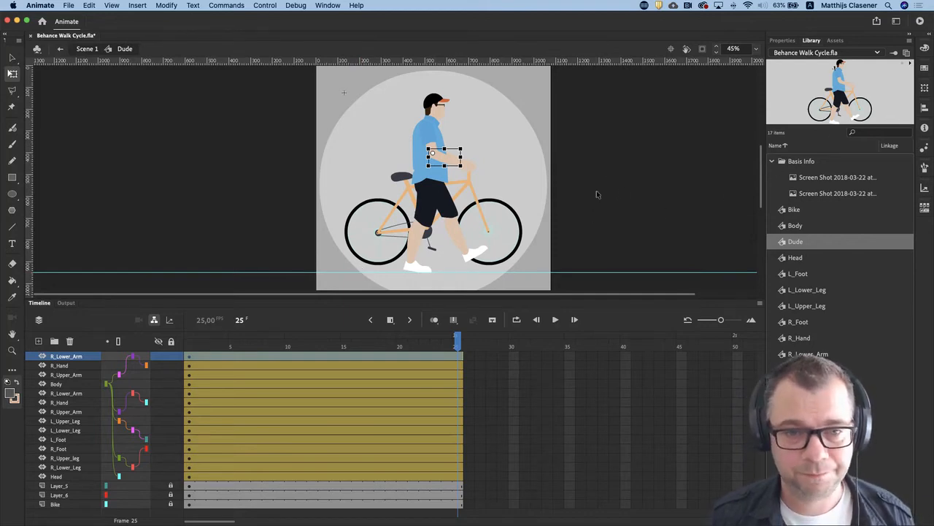
click(622, 151)
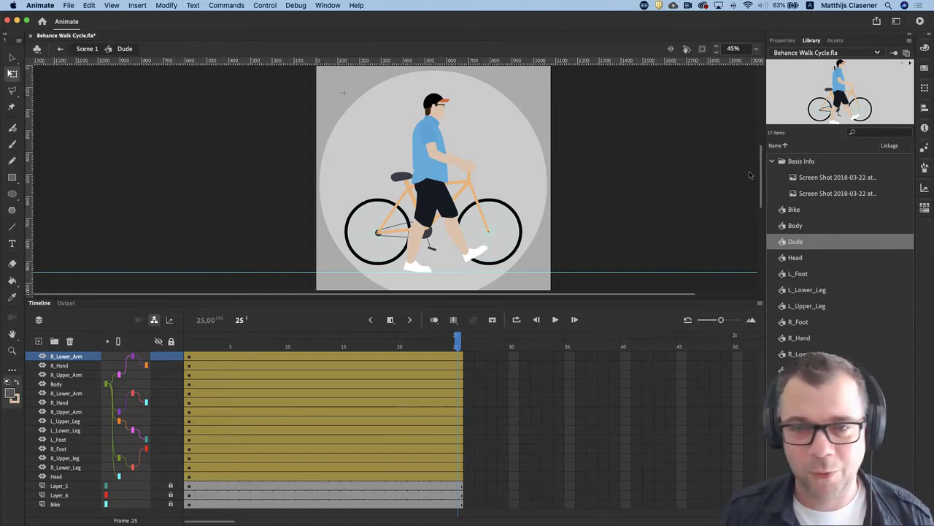
Shrink the timeline area to give the stage more height, with the walk cycle pose reference in view.
scroll(766, 156, up, 3)
scroll(765, 157, up, 5)
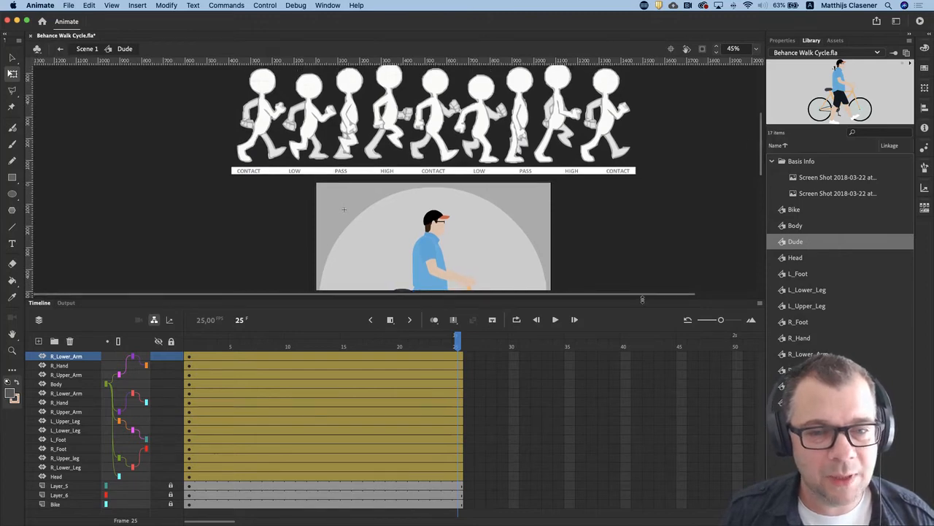
drag(645, 298, 642, 349)
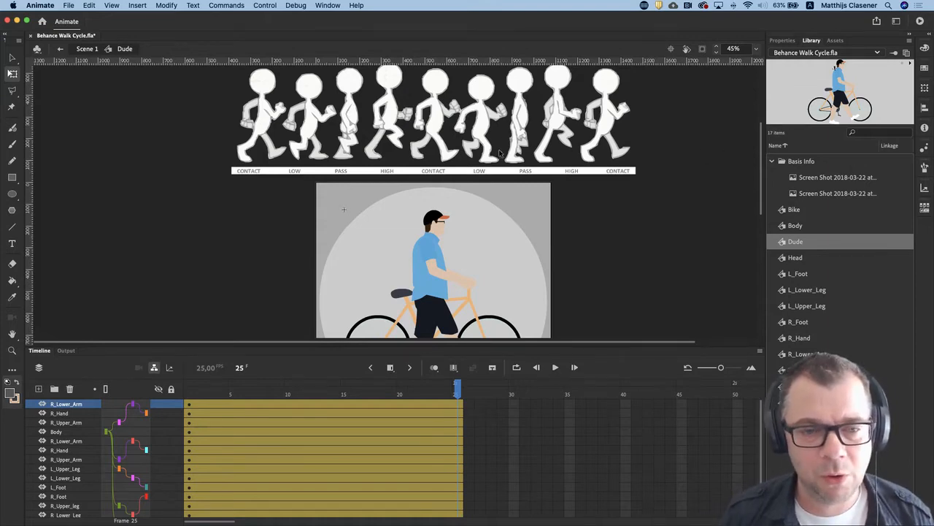
scroll(730, 127, down, 1)
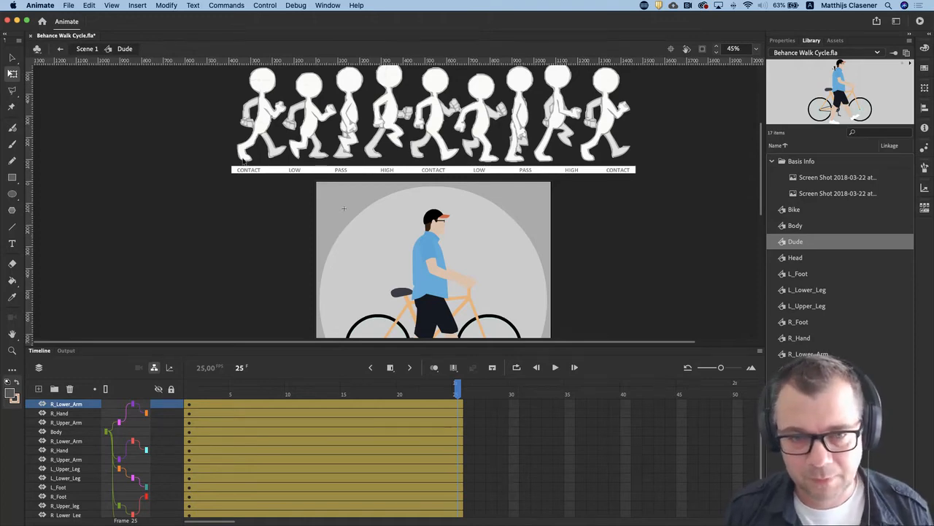
scroll(95, 458, down, 3)
scroll(102, 453, up, 2)
Insert keyframes at frame 25 on all the character's tweened layers.
click(66, 404)
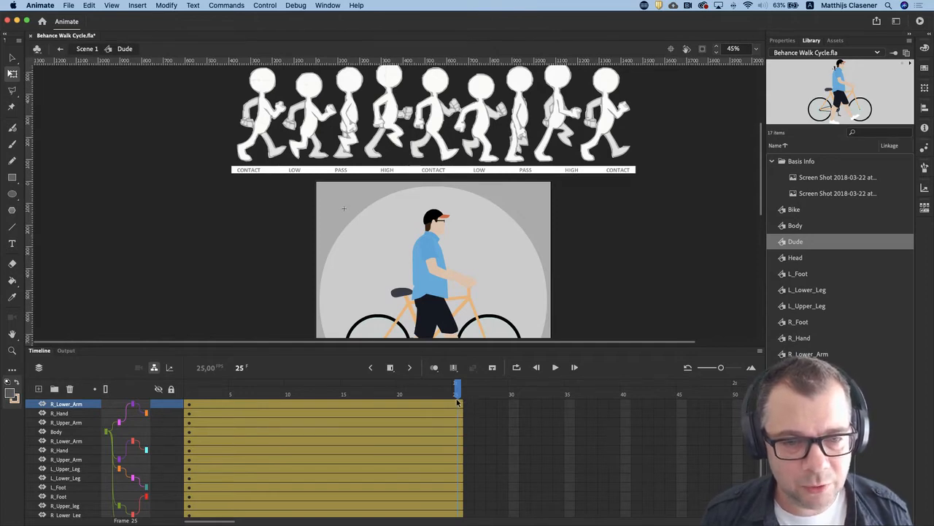
drag(457, 416, 460, 472)
scroll(460, 462, up, 3)
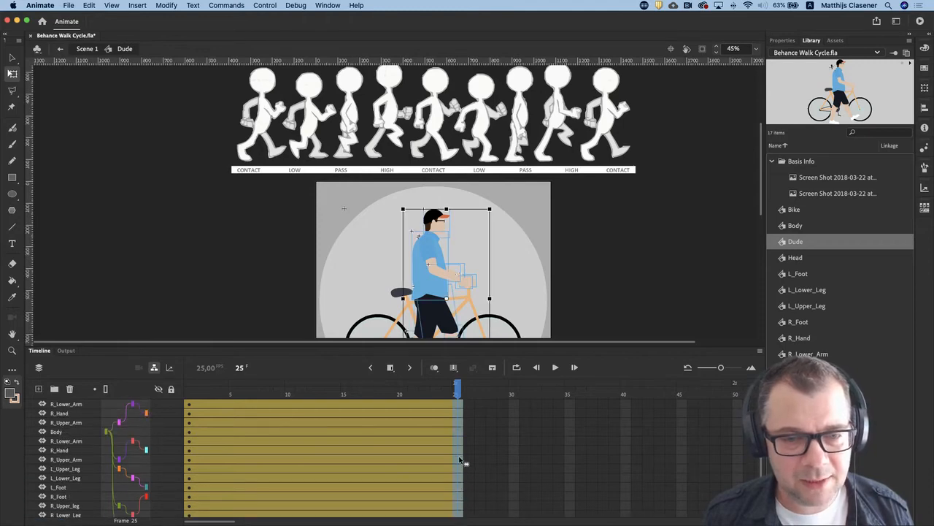
click(391, 368)
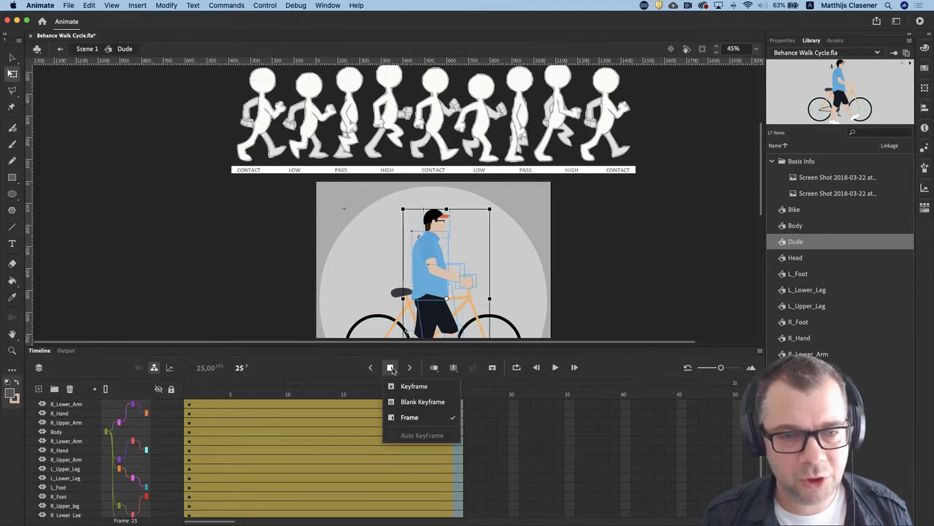
click(413, 387)
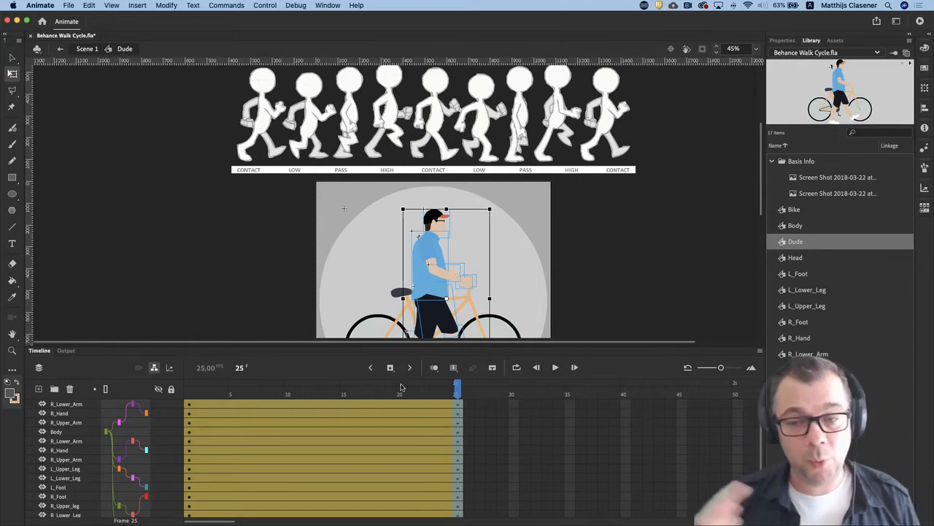
Remove the frame 25 keyframes from all the character's tweened layers and return to frame 1.
drag(458, 387, 301, 395)
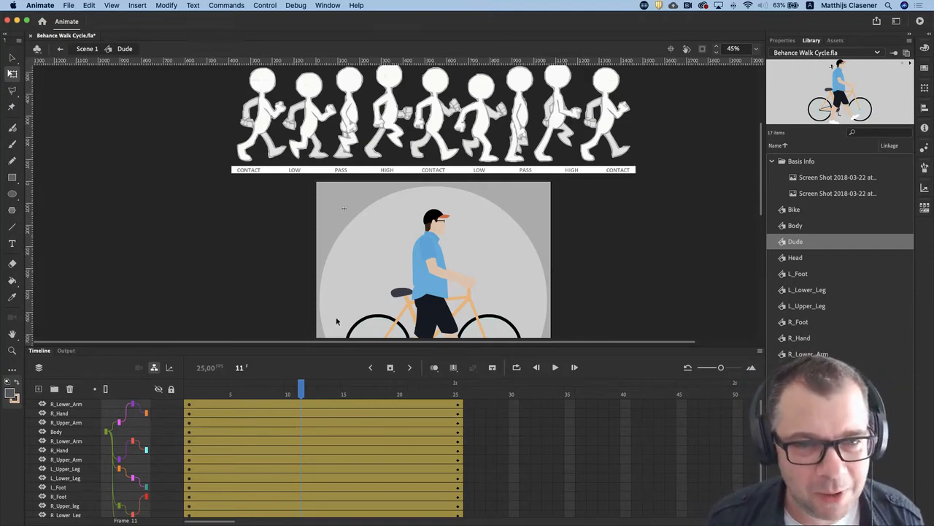
scroll(758, 192, down, 2)
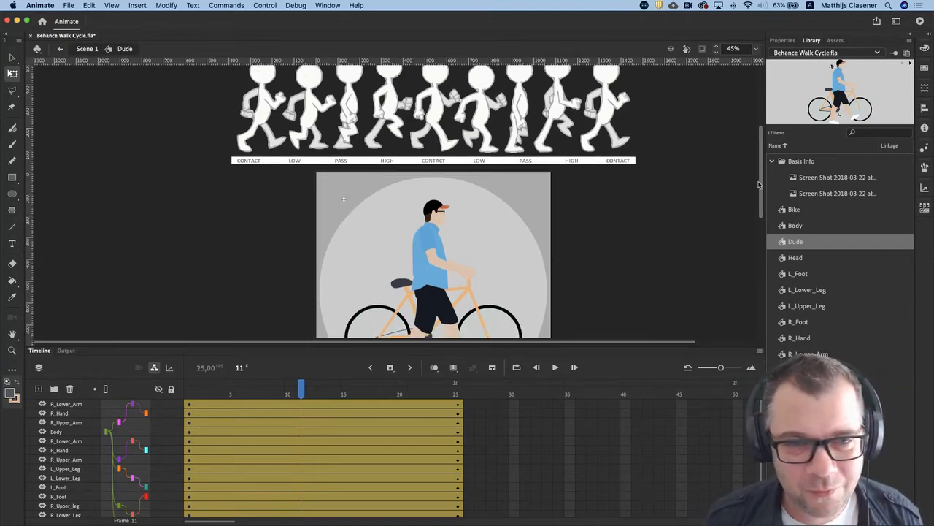
scroll(758, 193, down, 2)
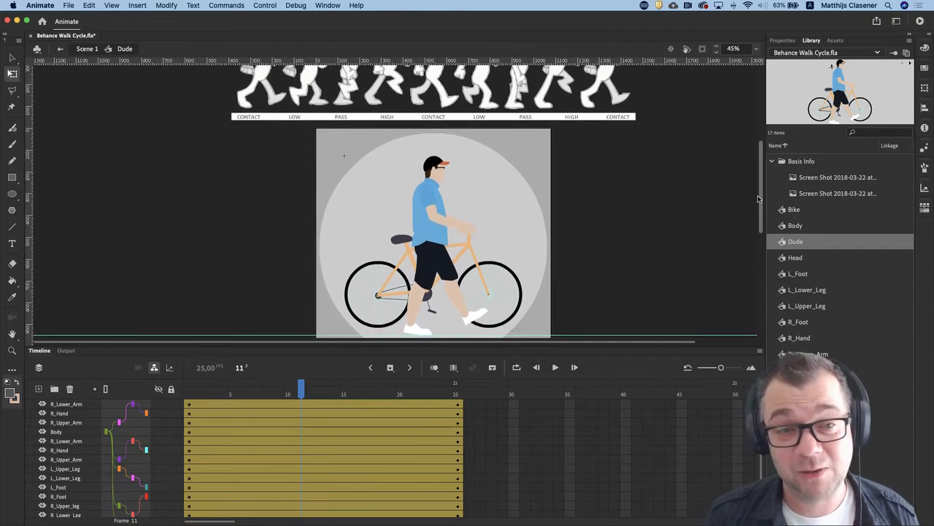
scroll(757, 196, up, 2)
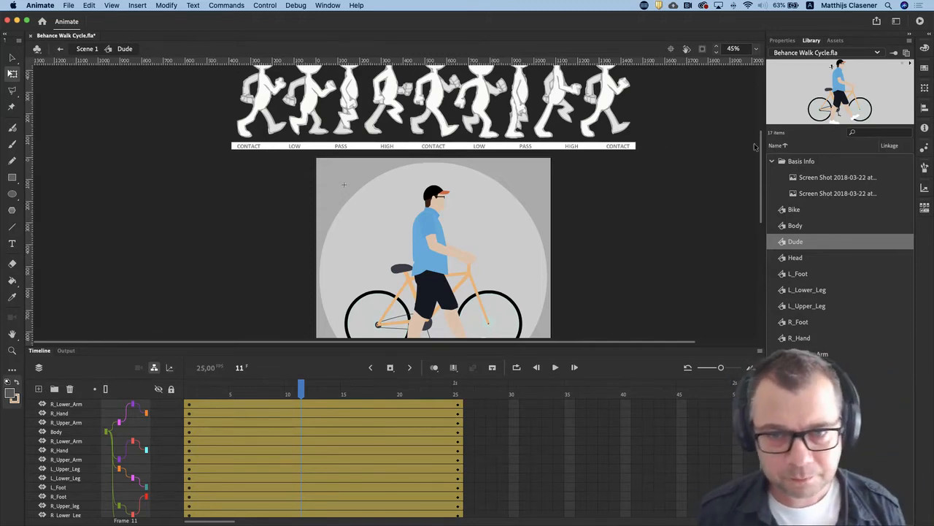
drag(760, 149, 758, 170)
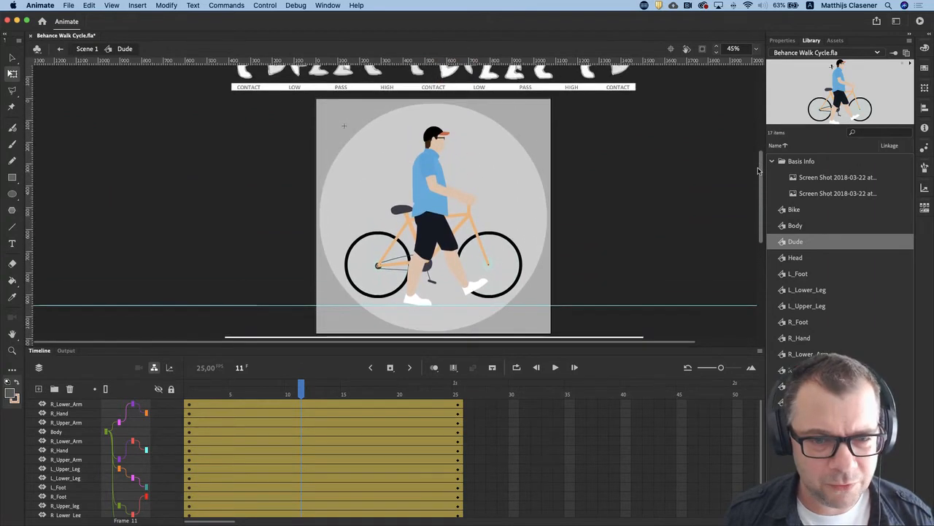
key(super+a)
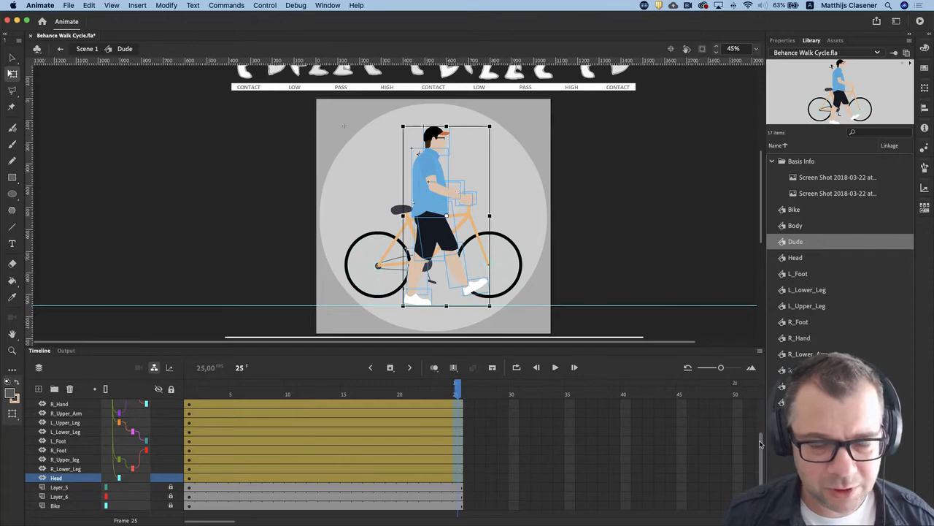
scroll(749, 430, up, 4)
drag(458, 386, 189, 387)
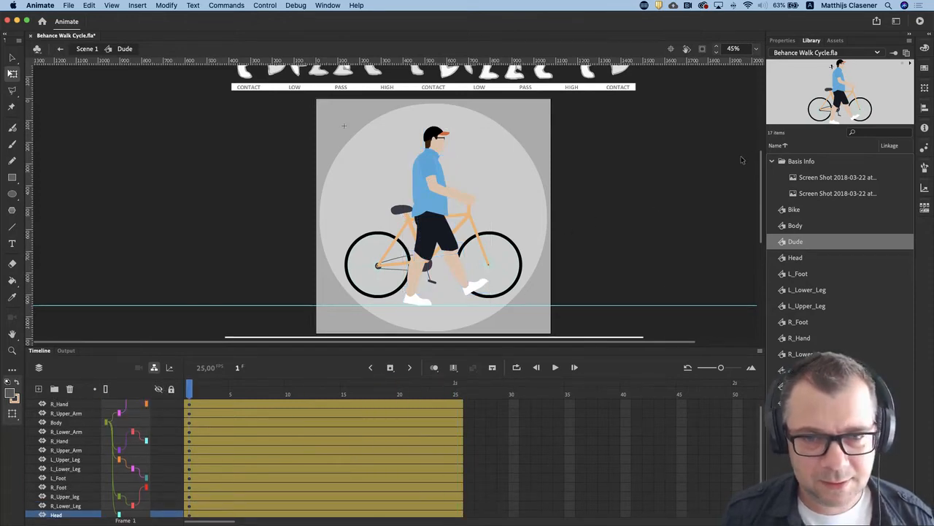
At frame 1, rotate the near R_Lower_Arm upward around the elbow to match the first contact pose.
drag(762, 166, 759, 143)
click(457, 276)
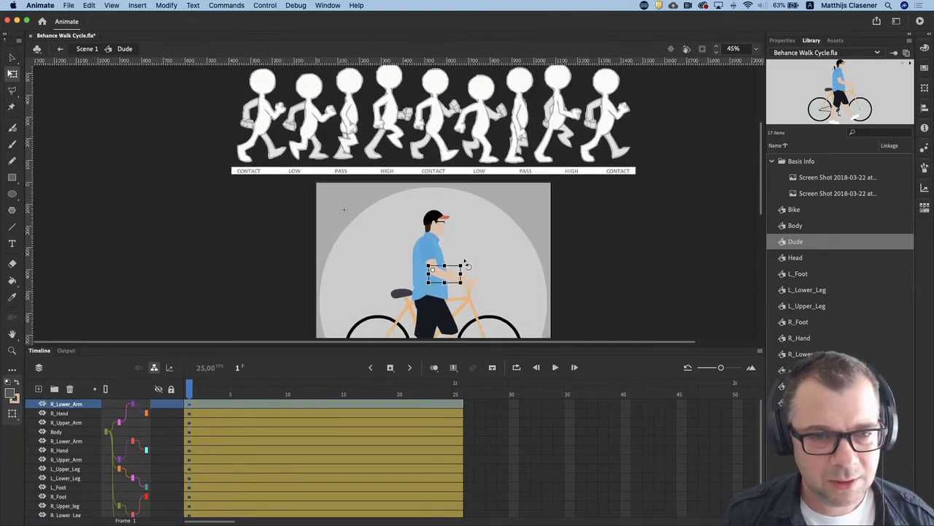
drag(467, 261, 459, 246)
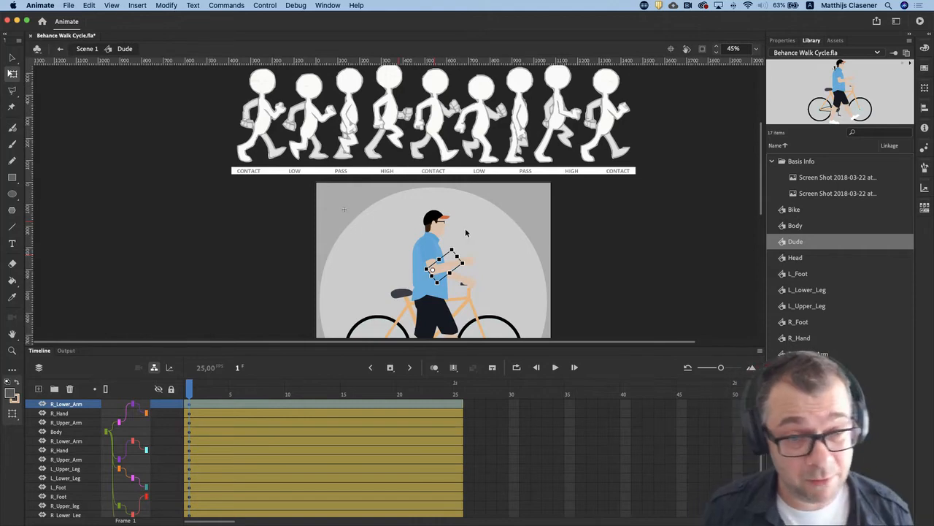
At frame 1, rotate the rear R_Lower_Leg backward and swing L_Upper_Leg down so the front heel nears the ground guide.
drag(759, 198, 759, 222)
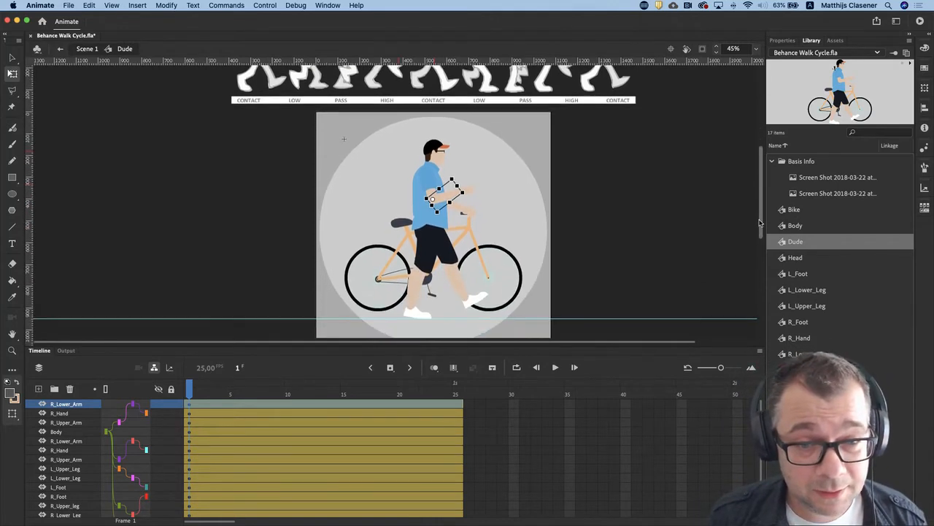
click(426, 255)
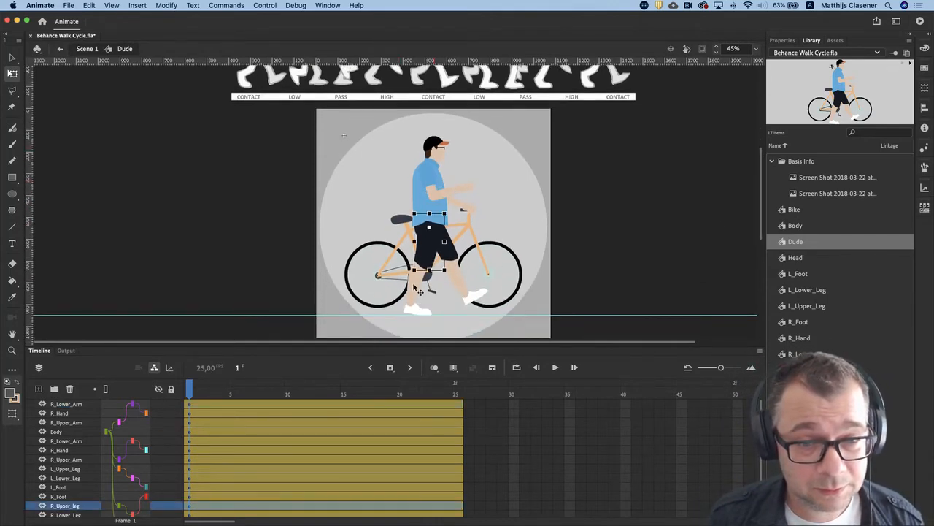
click(420, 292)
drag(431, 303, 422, 306)
click(453, 250)
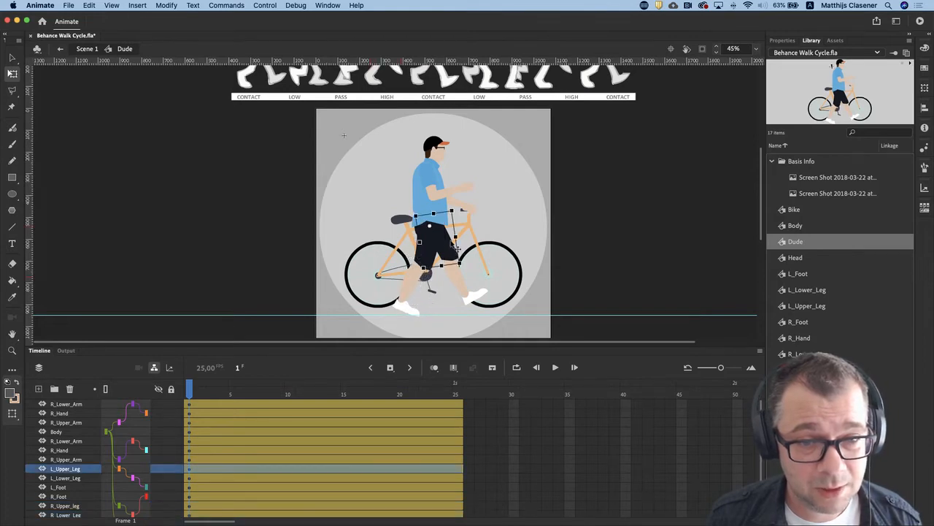
drag(463, 267, 449, 253)
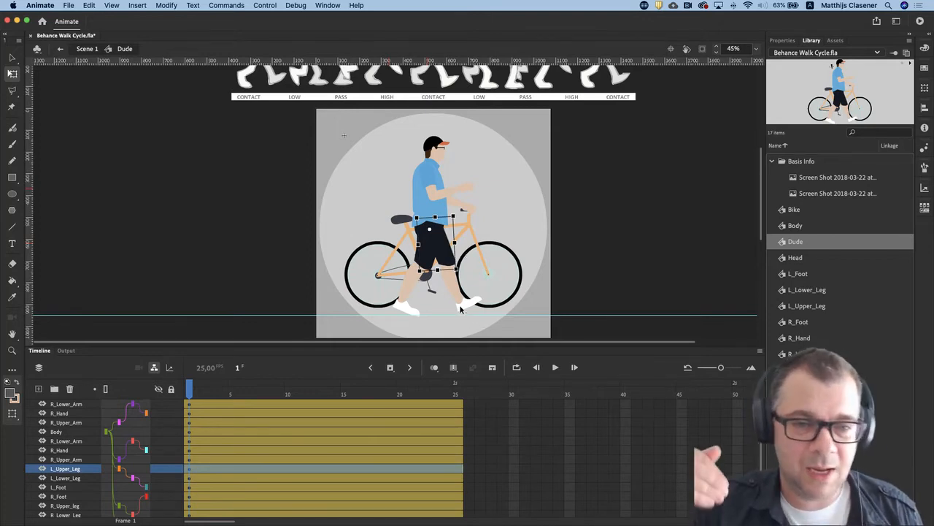
Insert keyframes at frame 25 on every tweened layer from R_Lower_Arm to Head, repeating the frame 1 contact pose.
click(455, 404)
scroll(455, 481, down, 4)
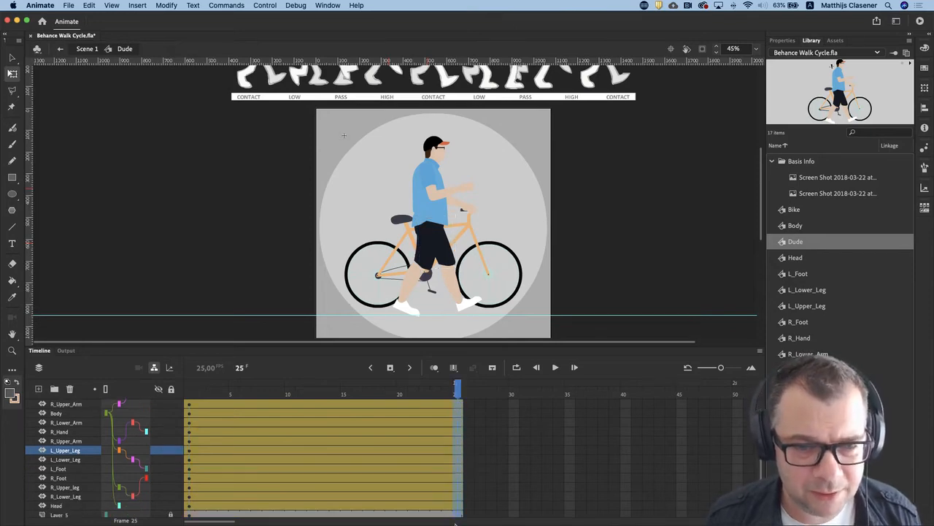
click(455, 479)
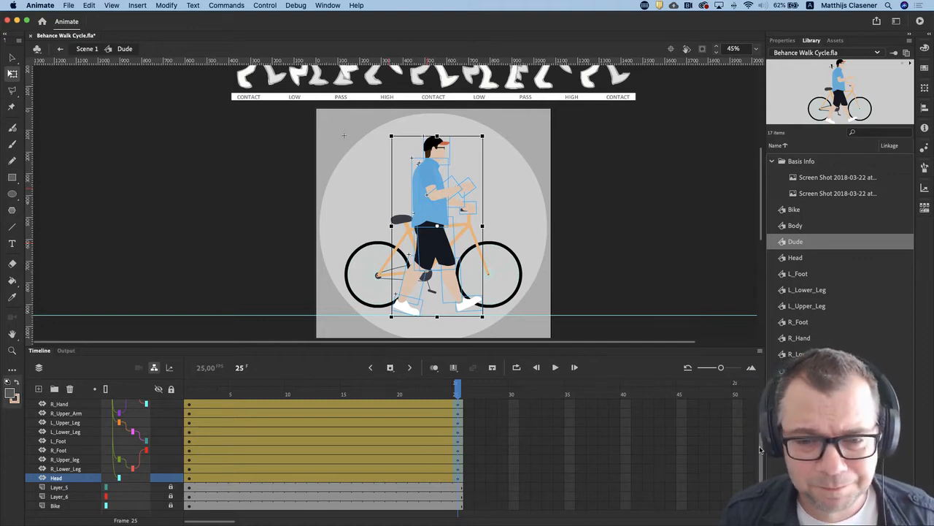
scroll(761, 449, up, 3)
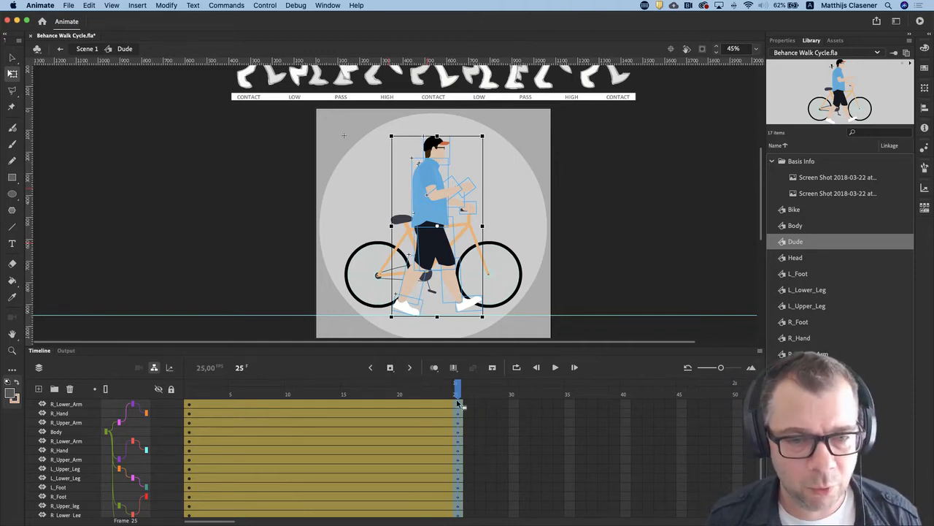
Insert keyframes at frame 13, the middle contact in the frame reference, on all the character's tweened layers.
drag(458, 388, 313, 388)
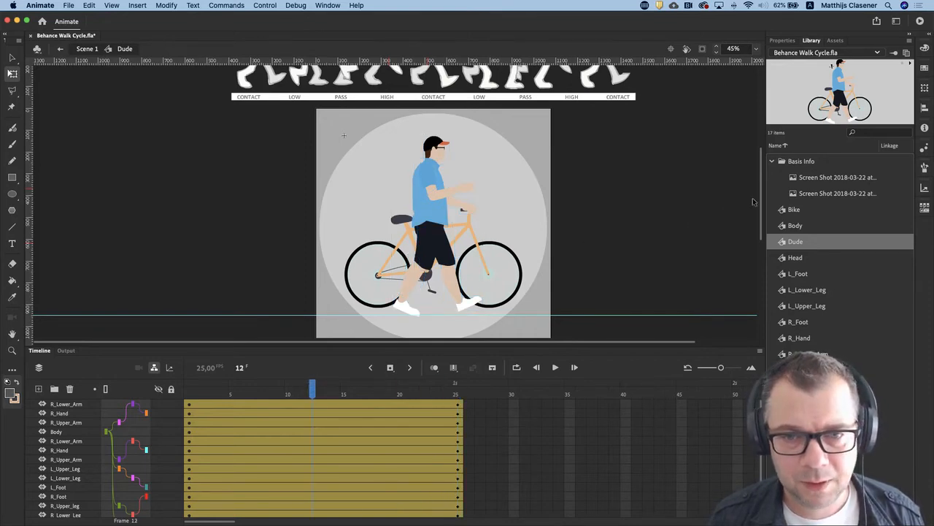
drag(761, 204, 762, 231)
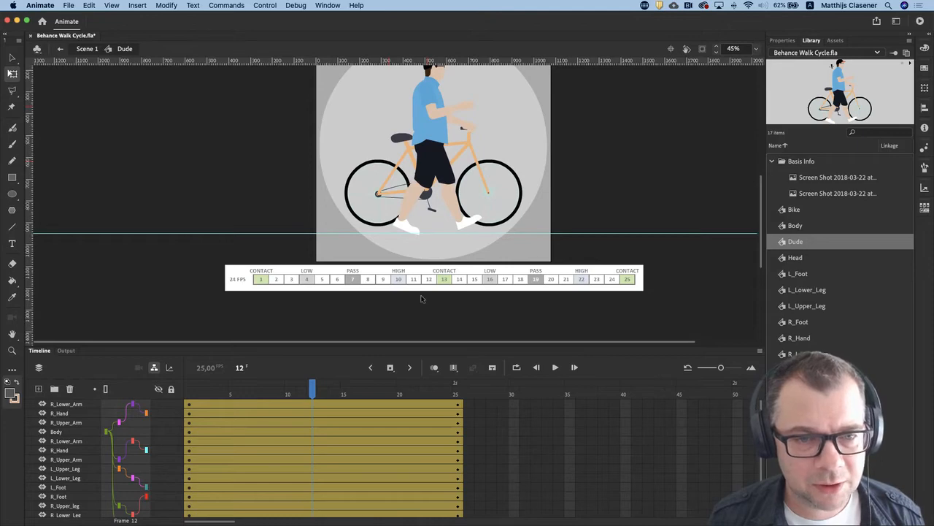
click(319, 388)
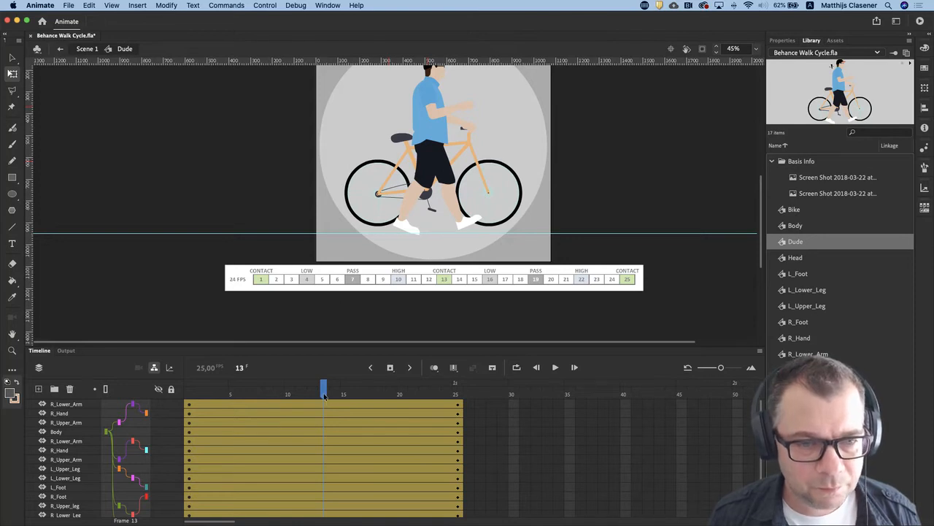
drag(325, 412, 328, 493)
scroll(323, 514, down, 5)
drag(324, 479, 325, 478)
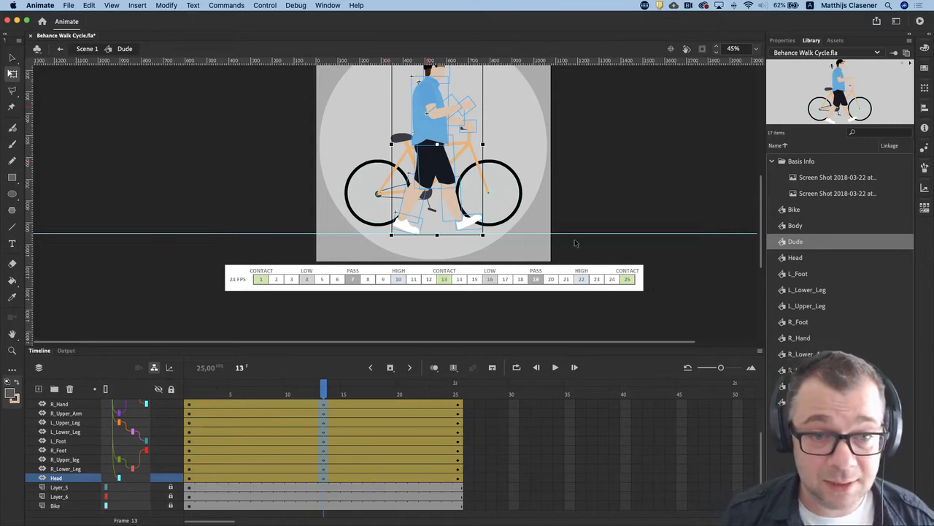
click(551, 190)
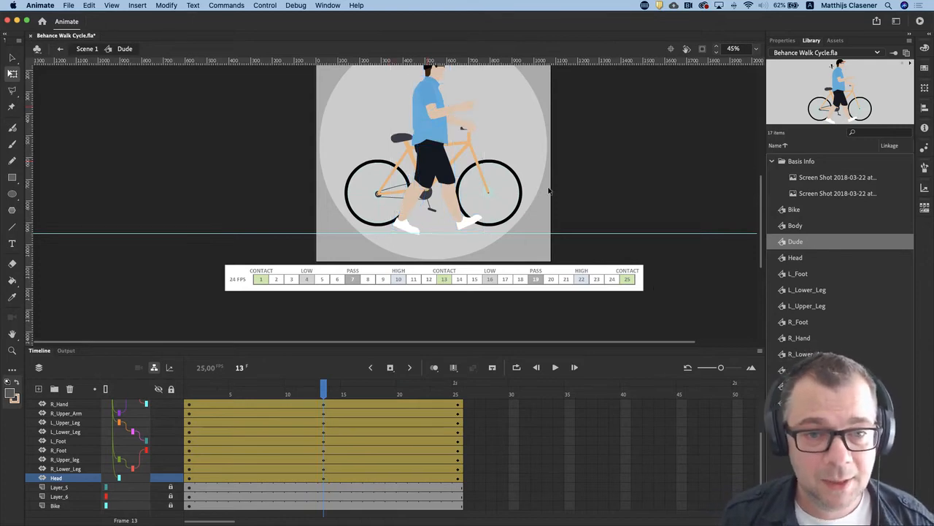
Pose the opposite stride at frame 13 with R_Upper_leg rotated forward and L_Upper_Leg and L_Lower_Leg rotated backward.
click(432, 177)
drag(452, 190, 481, 162)
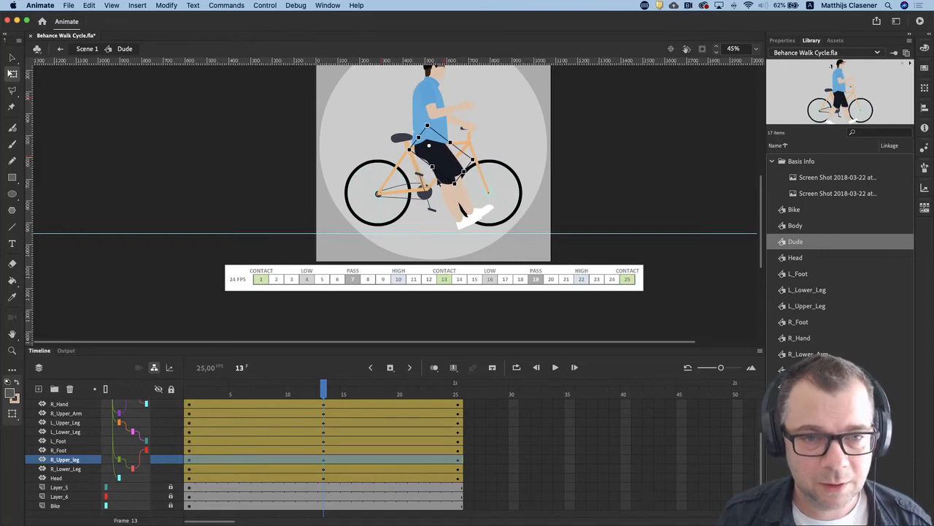
click(443, 177)
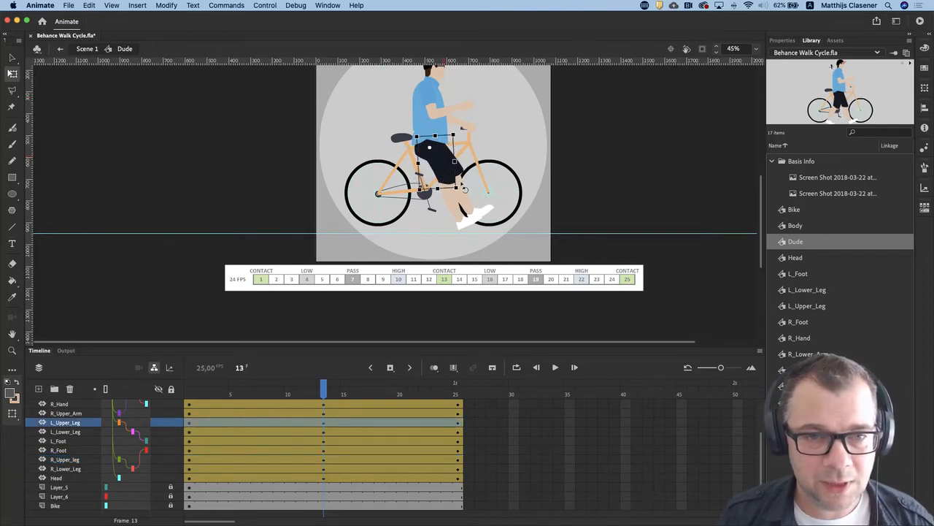
drag(464, 188, 423, 193)
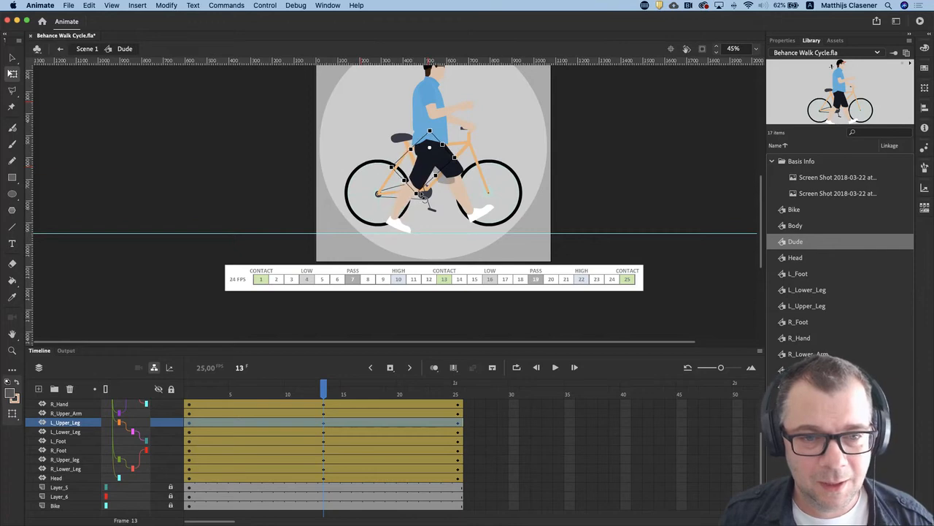
click(461, 171)
drag(484, 157, 476, 170)
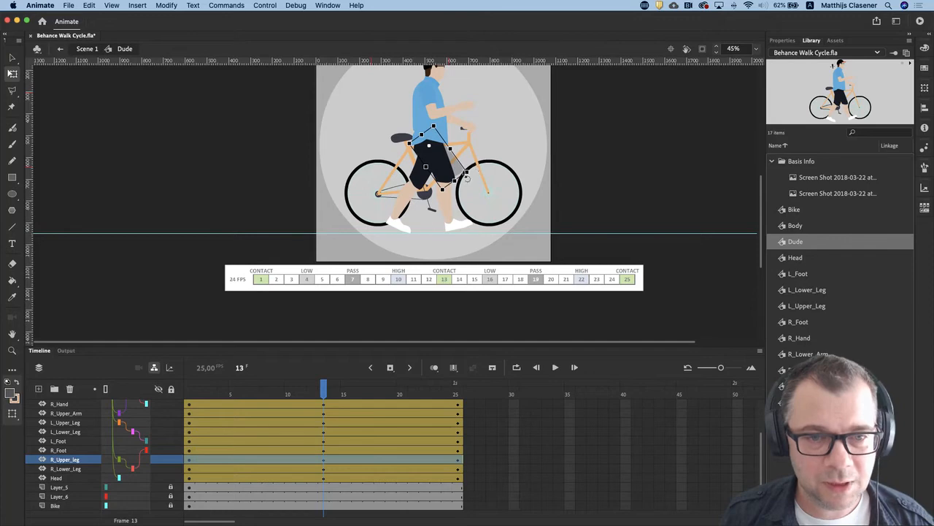
click(401, 216)
drag(402, 224, 398, 219)
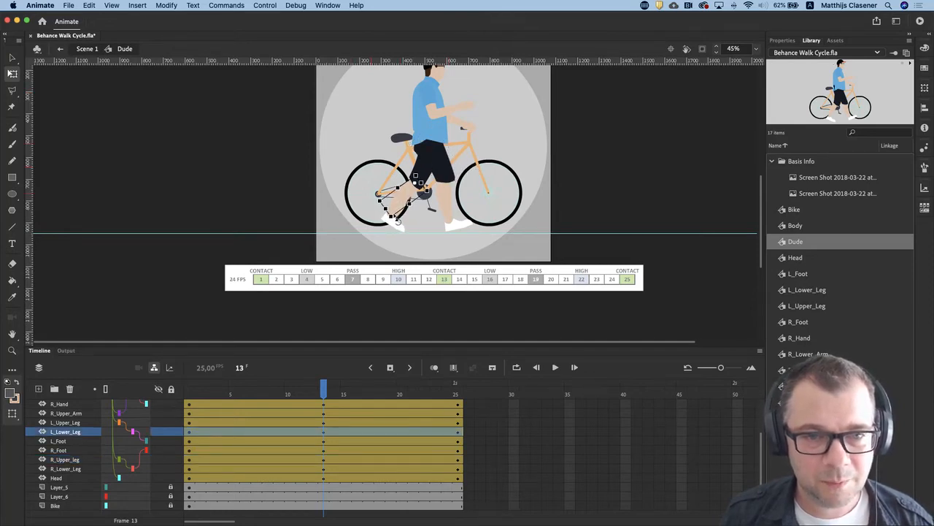
At frame 13, swing the near R_Upper_Arm behind the body and rotate its R_Lower_Arm downward, matching the contact reference.
click(435, 102)
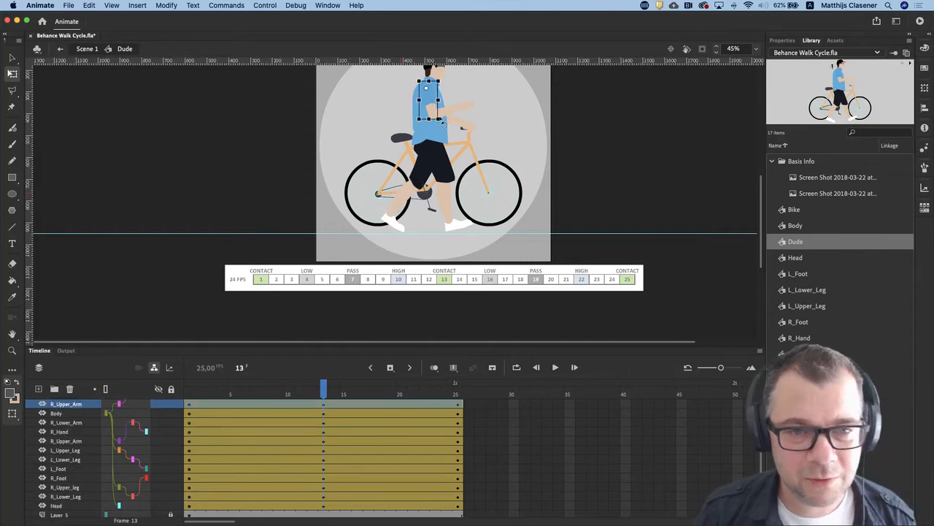
drag(431, 122, 414, 122)
click(438, 125)
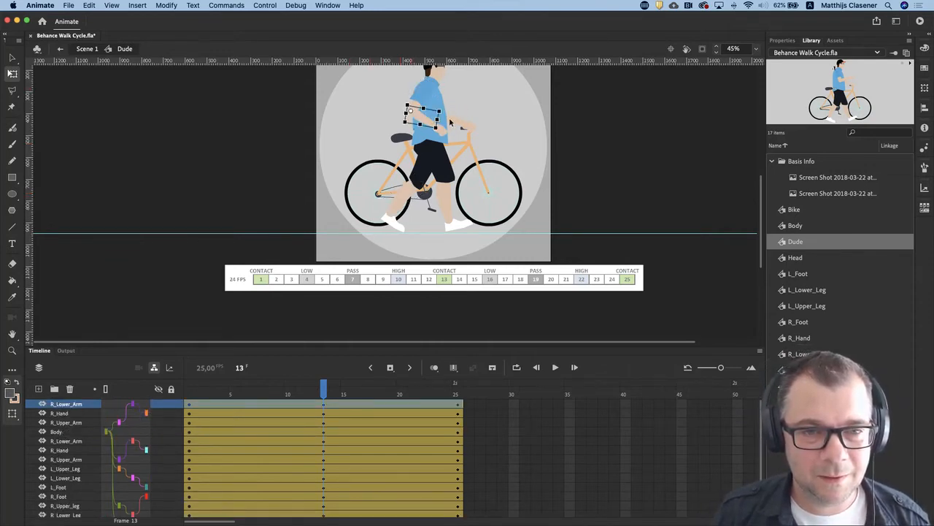
drag(446, 111, 430, 138)
drag(765, 202, 765, 164)
scroll(759, 157, up, 1)
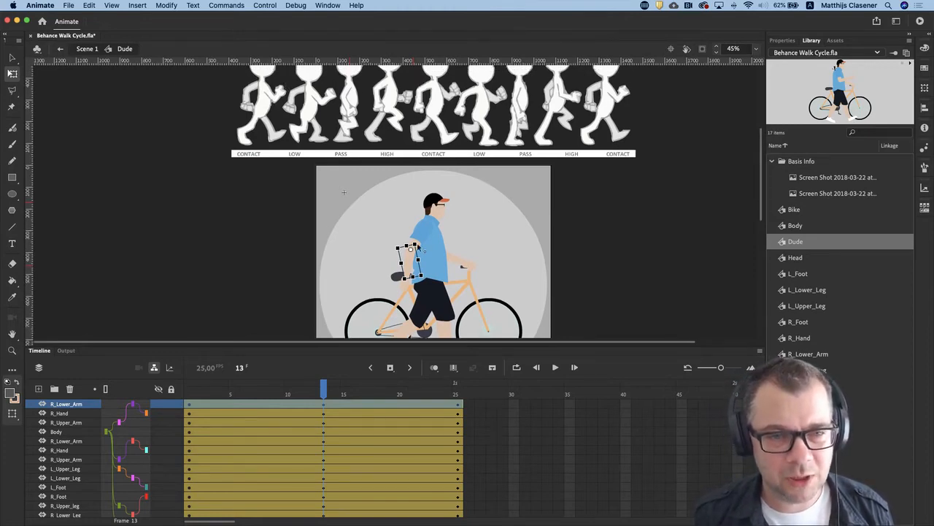
Insert keyframes at frame 7, the first pass position in the frame reference, on all the character's tweened layers.
drag(324, 387, 457, 389)
scroll(764, 194, down, 5)
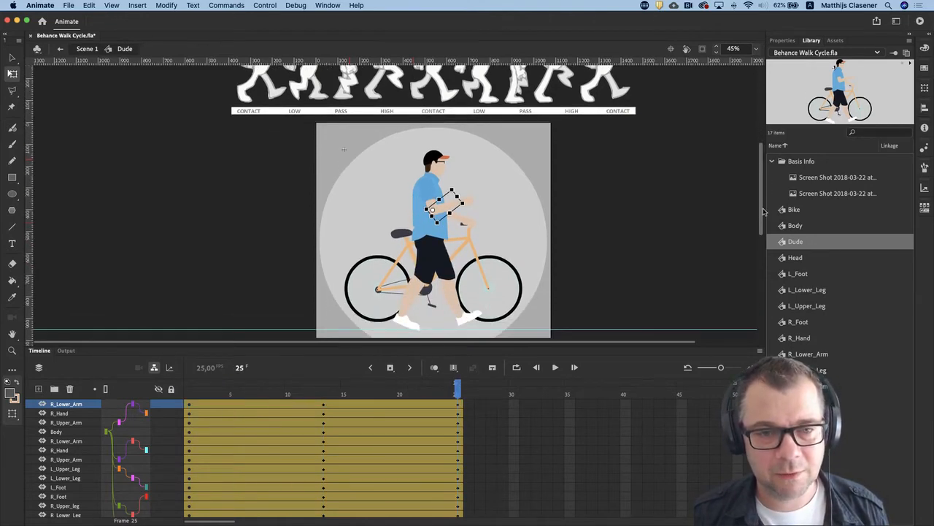
drag(458, 387, 155, 386)
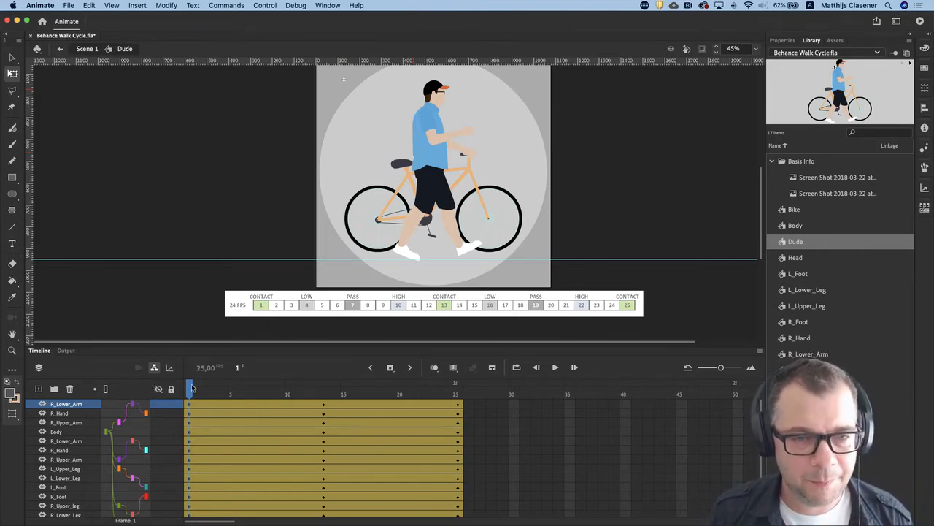
drag(196, 385, 254, 388)
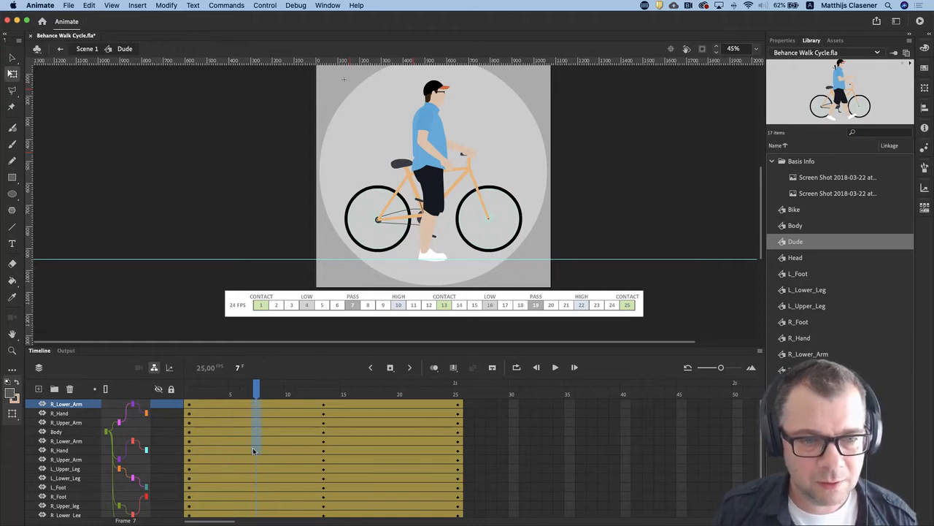
scroll(255, 500, down, 3)
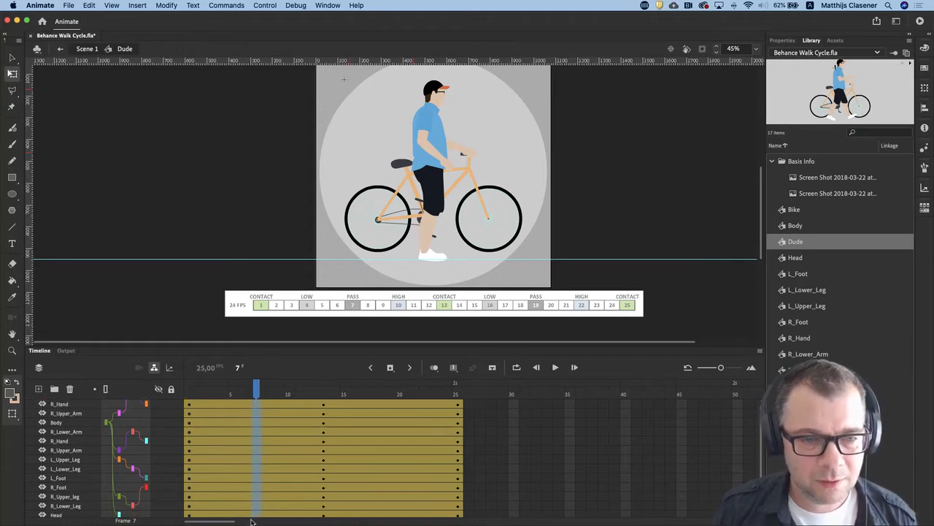
click(258, 480)
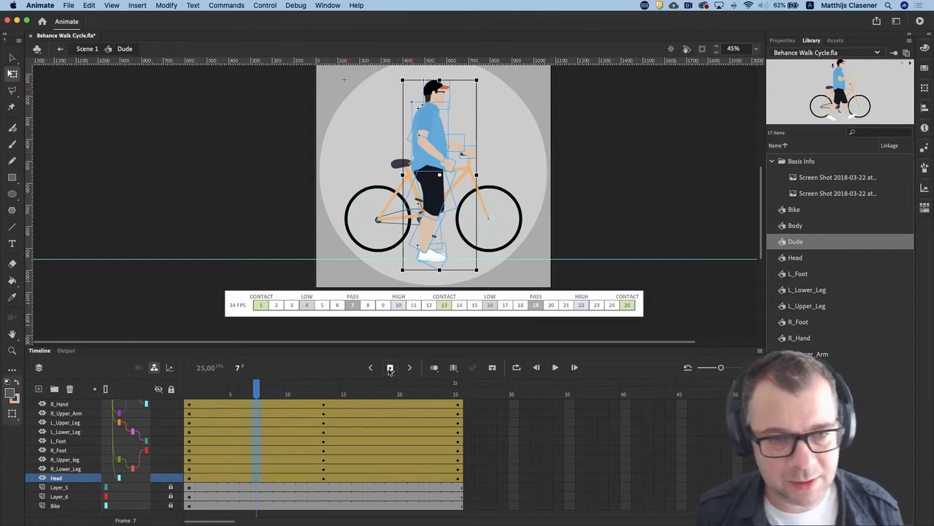
click(583, 152)
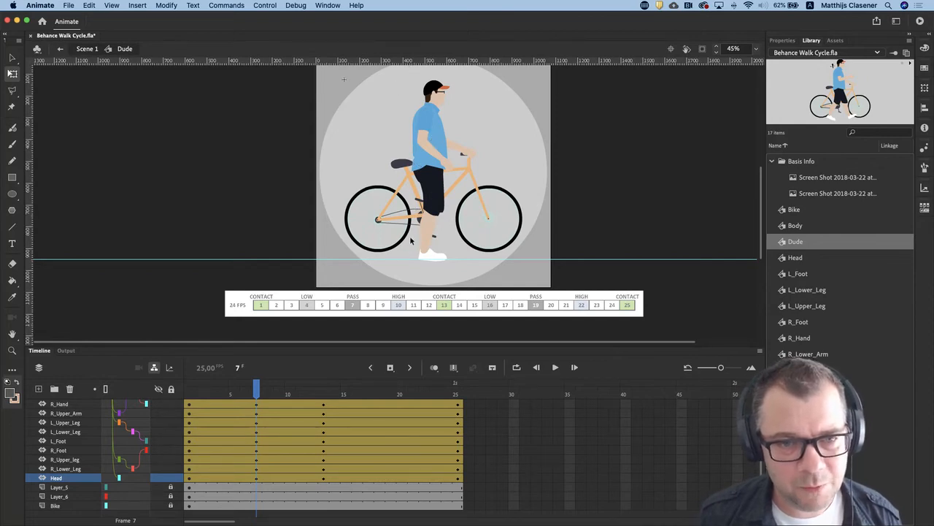
At frame 7, rotate the near R_Upper_Arm slightly and swing its R_Lower_Arm down beside the body for the pass pose.
click(426, 137)
drag(431, 151, 436, 150)
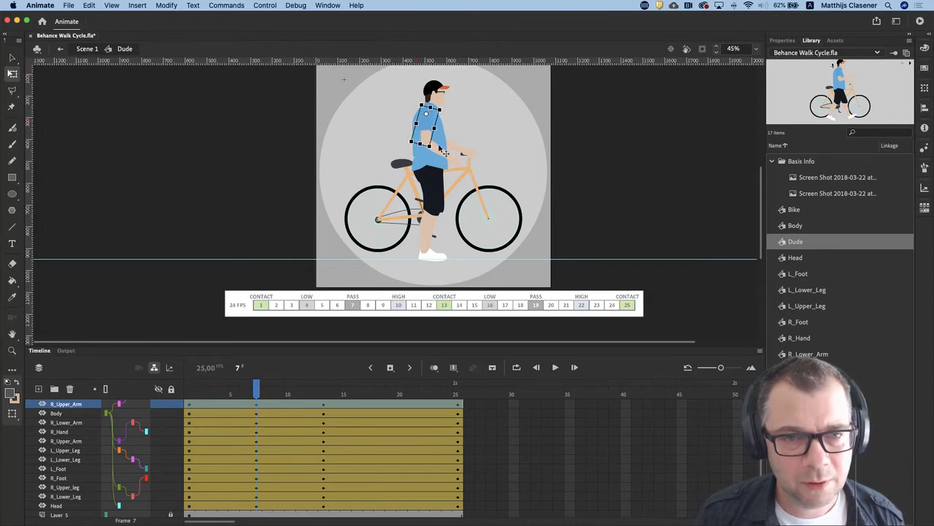
click(453, 155)
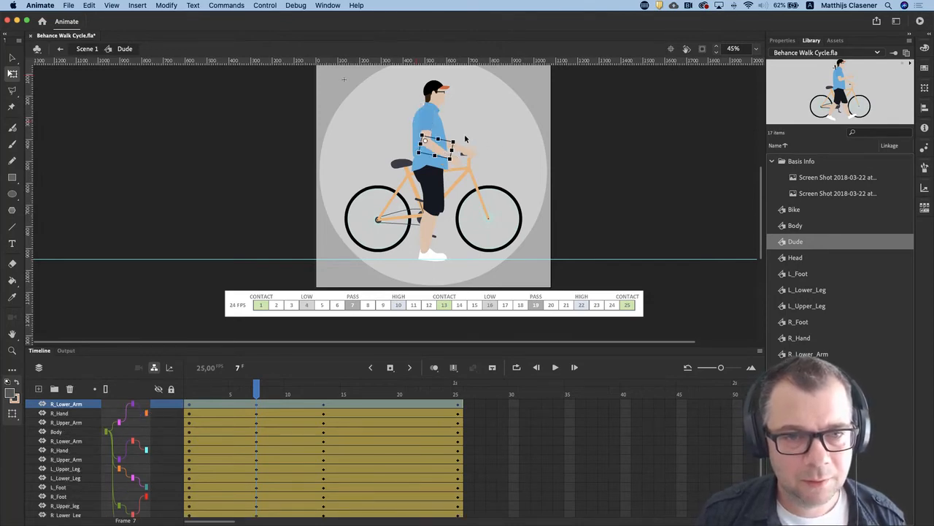
drag(464, 142, 453, 167)
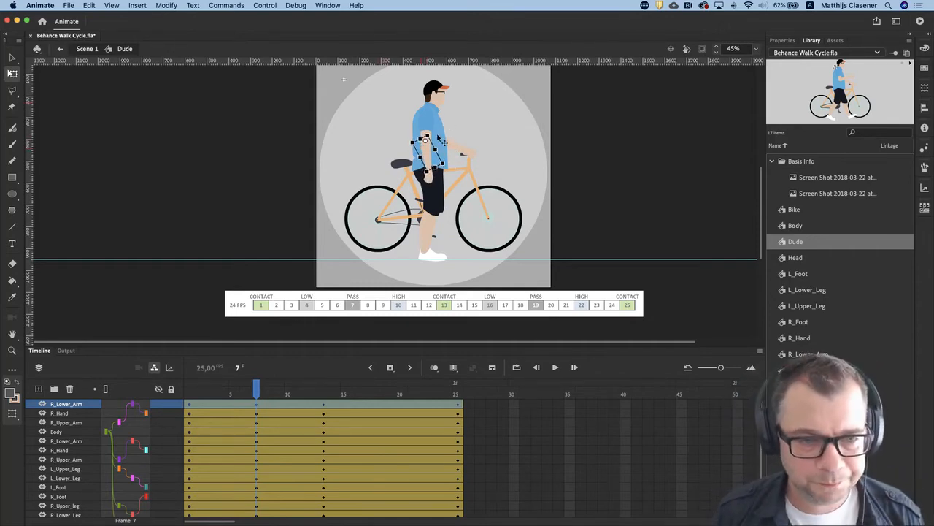
Insert keyframes at frame 19, the second pass position in the frame reference, on all the character's tweened layers.
drag(257, 385, 381, 389)
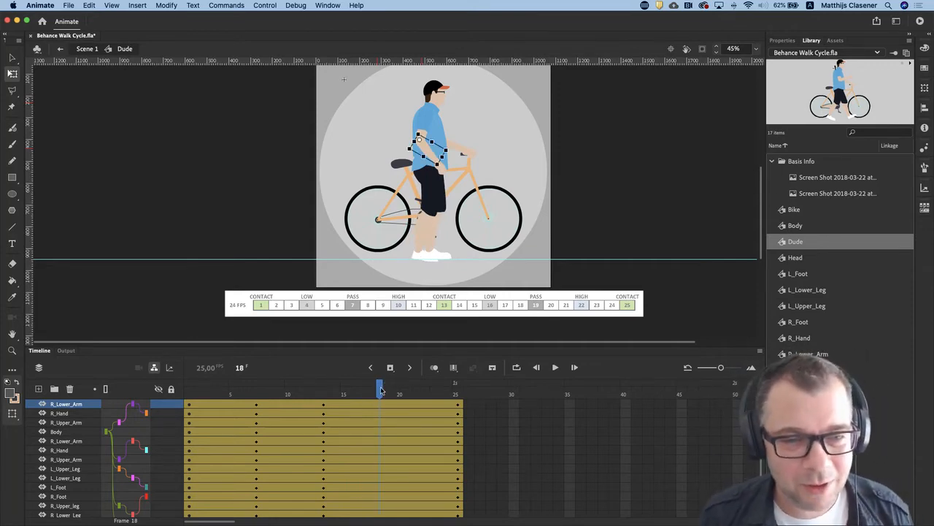
drag(381, 390, 389, 391)
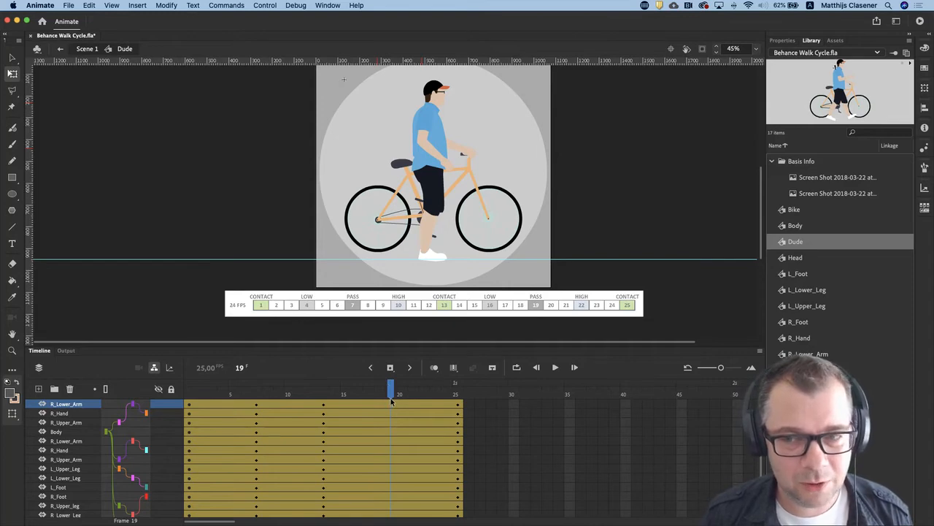
scroll(391, 501, down, 3)
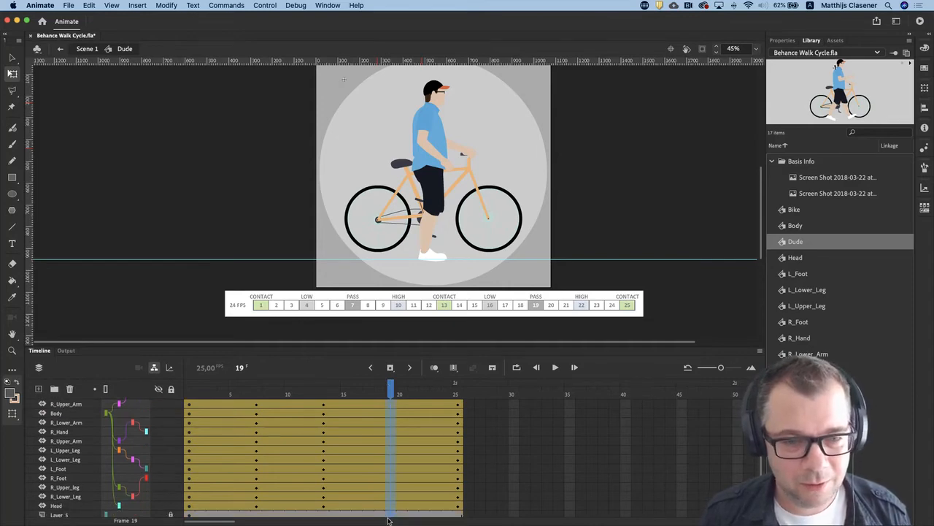
click(391, 479)
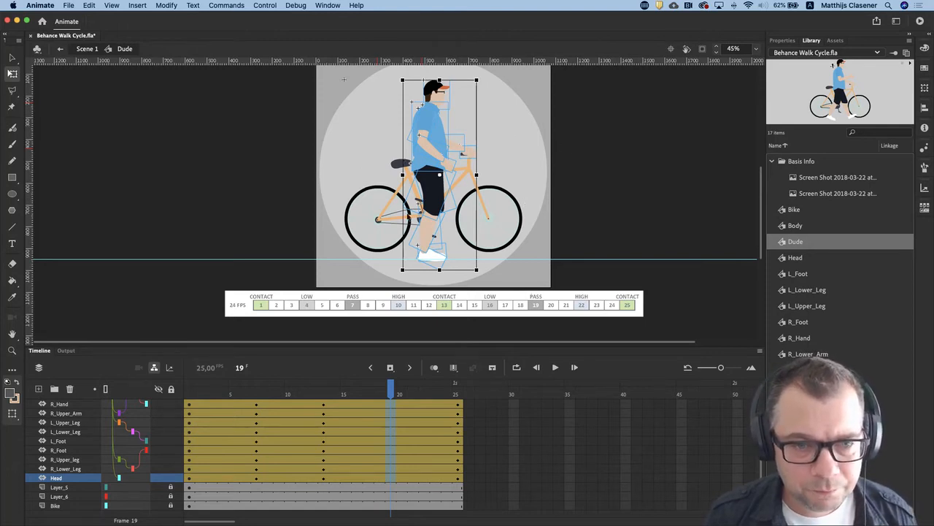
click(453, 149)
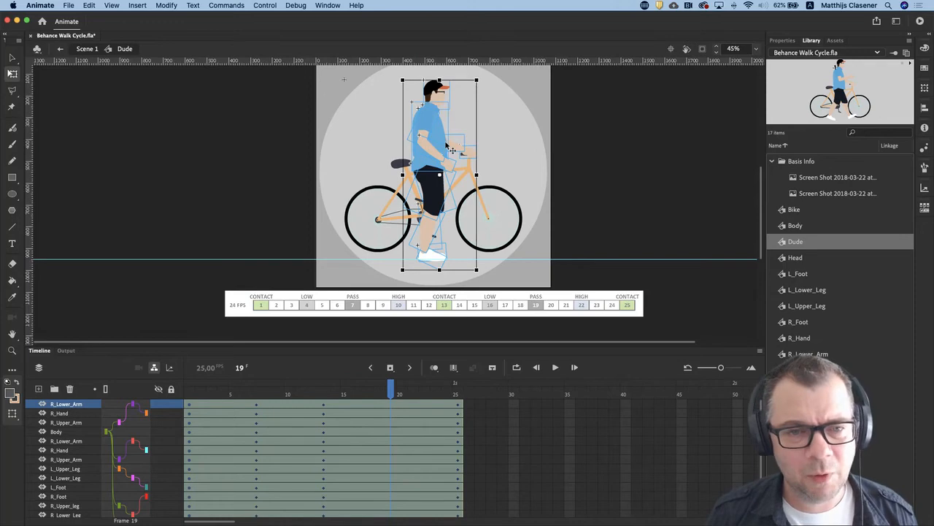
click(410, 409)
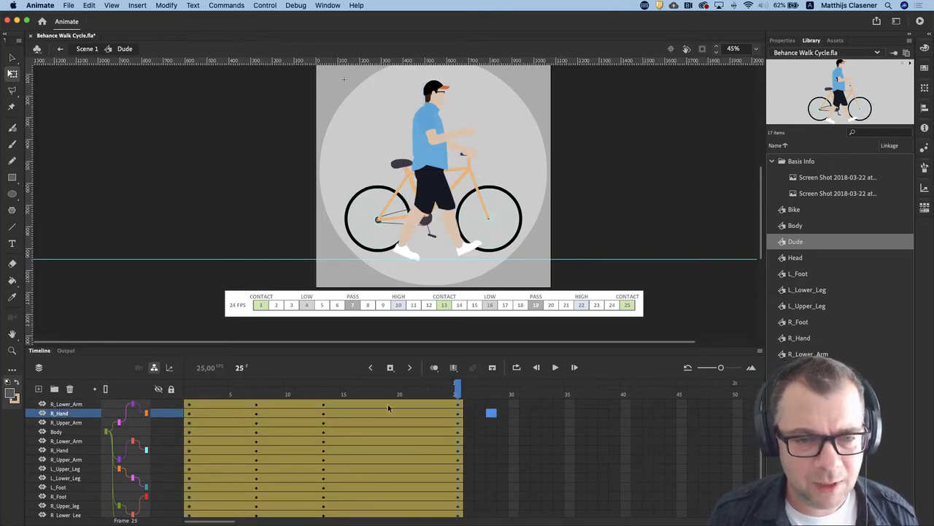
drag(392, 403, 393, 481)
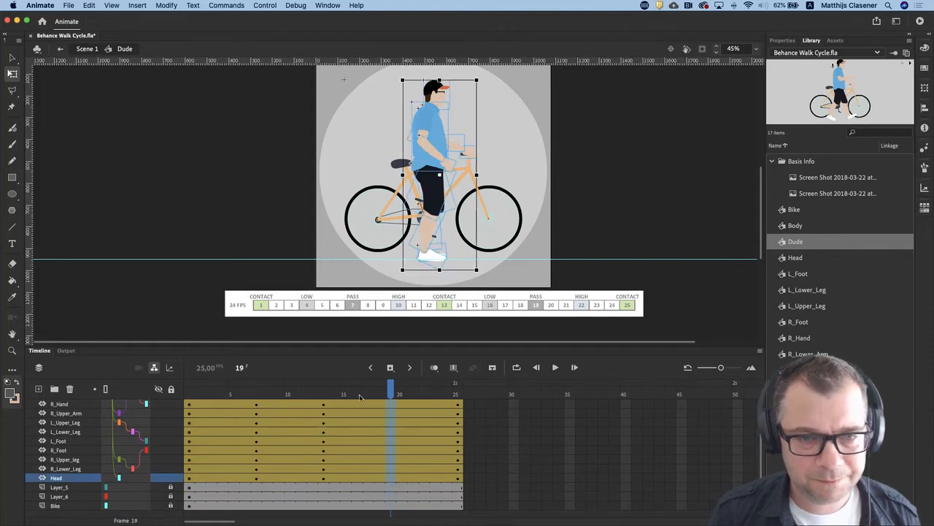
click(389, 369)
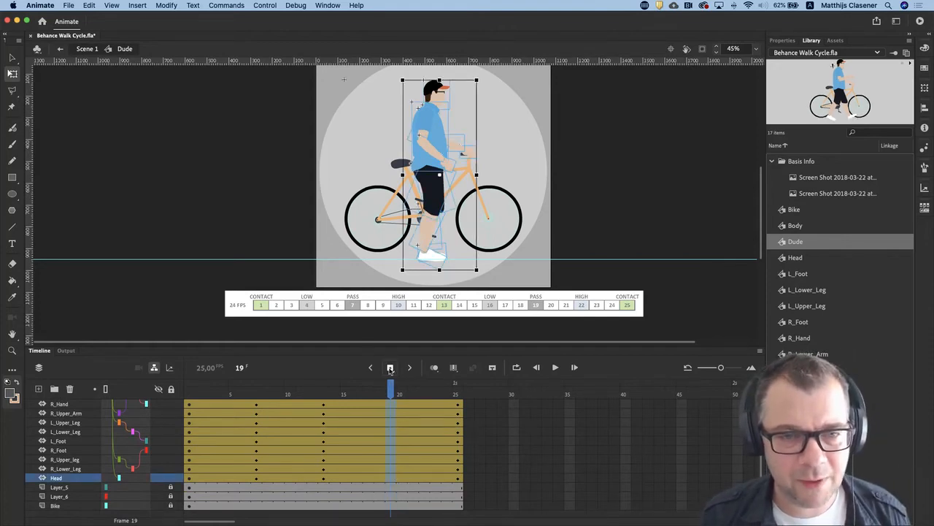
click(601, 125)
At frame 19, rotate the near R_Lower_Arm downward beside the body for the second pass pose.
click(434, 140)
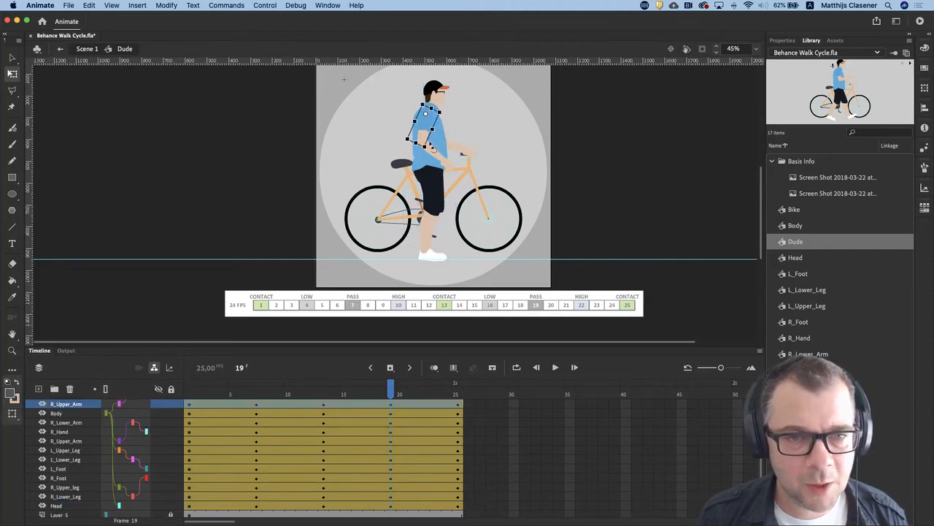
click(454, 151)
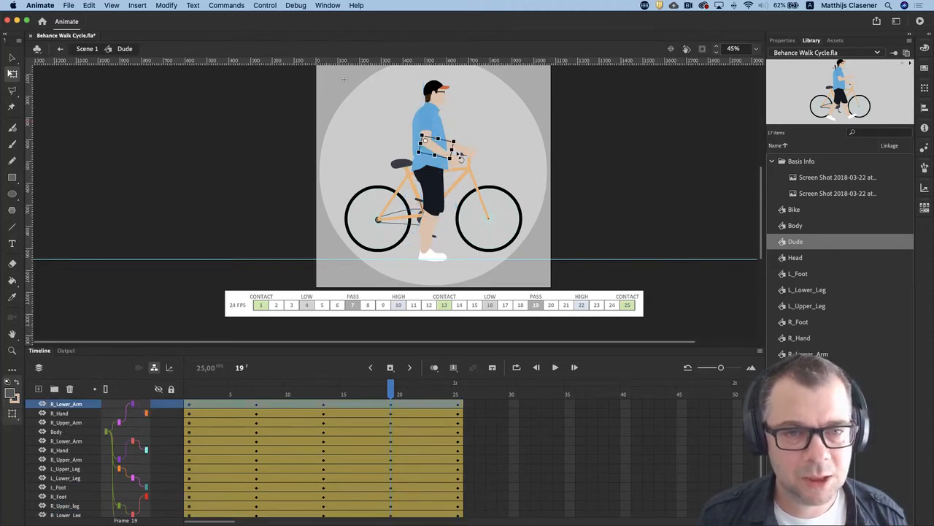
drag(462, 142, 453, 161)
Play the walk from frame 1 and turn on looped playback for frames 1 to 24.
drag(391, 384, 189, 385)
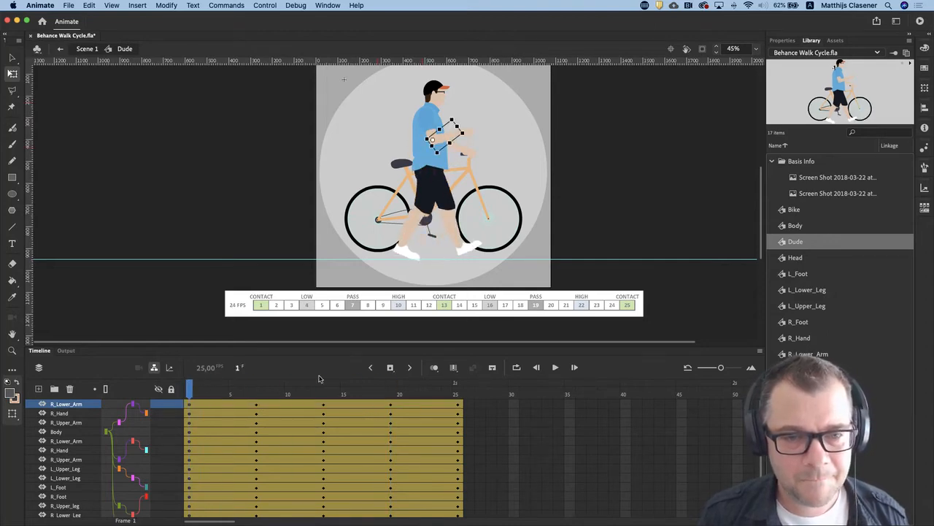
click(555, 367)
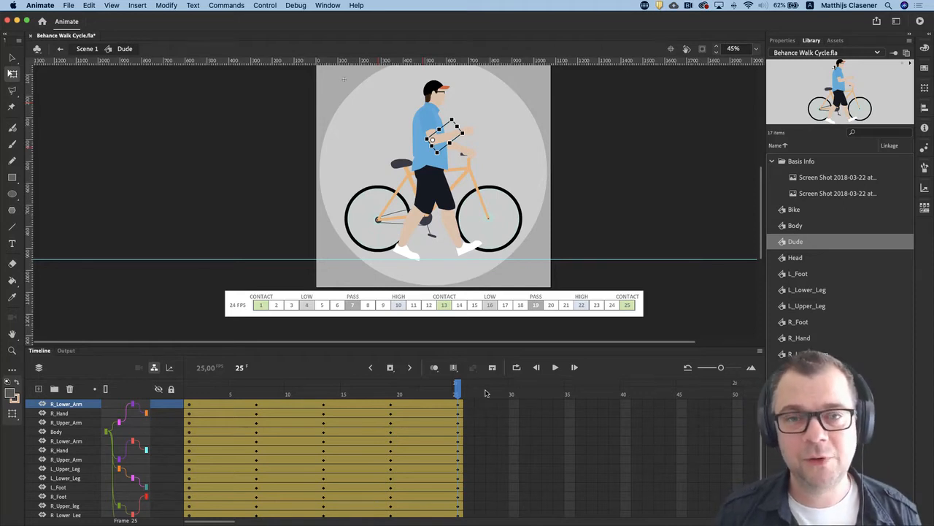
click(517, 368)
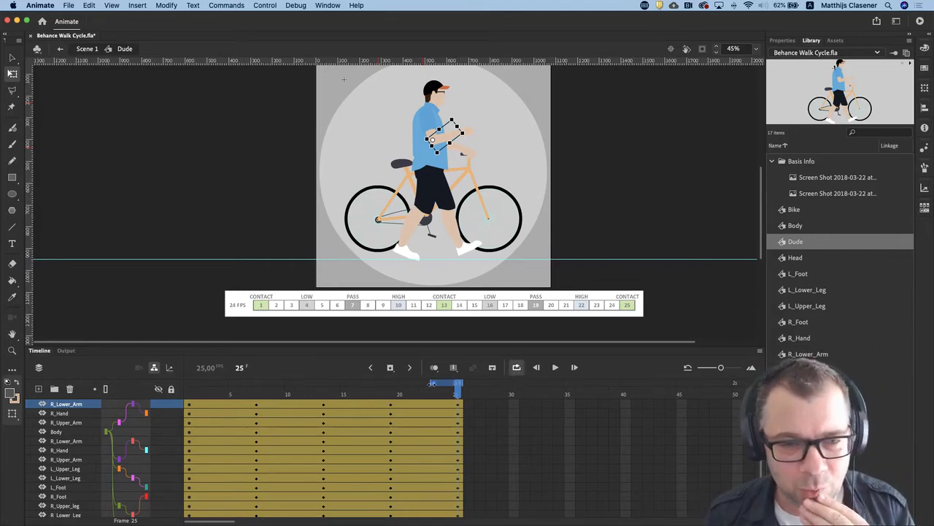
drag(426, 383, 187, 395)
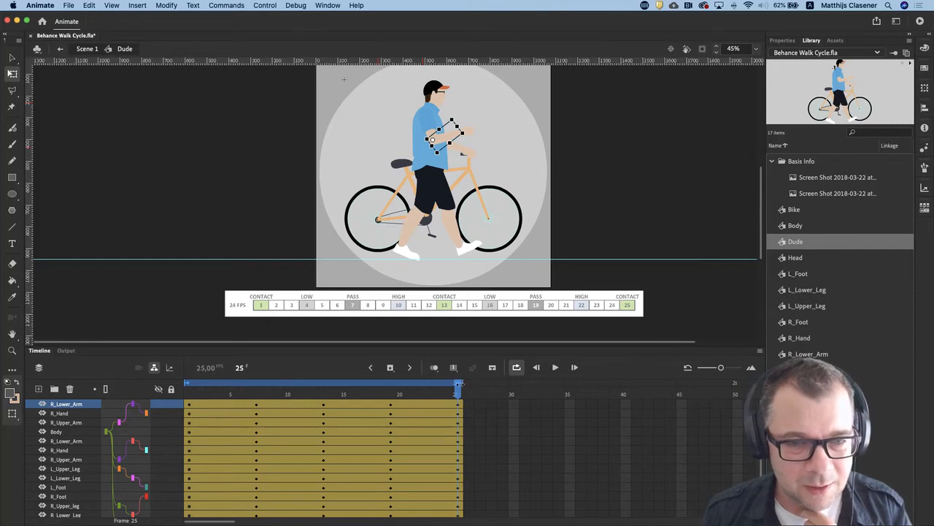
drag(460, 395, 426, 393)
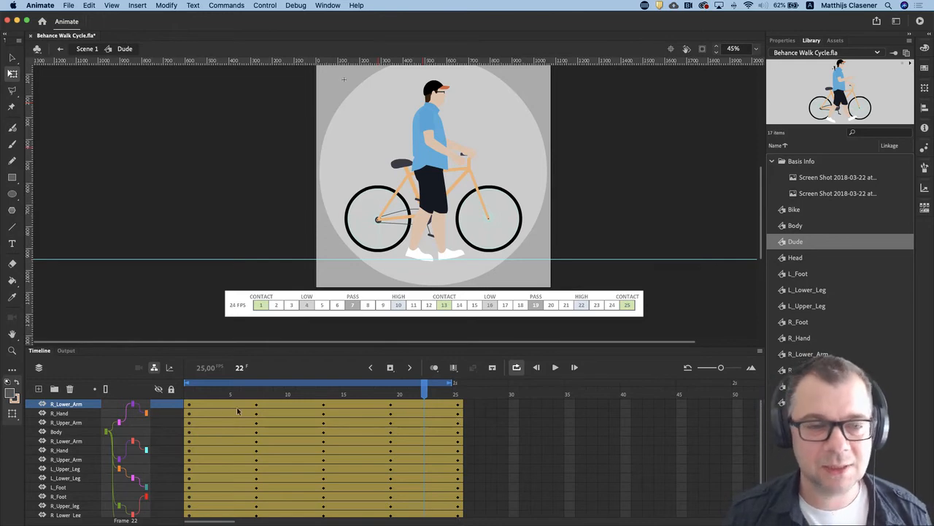
Play the looped walk cycle to check the motion, and stop playback.
mouse_move(187, 519)
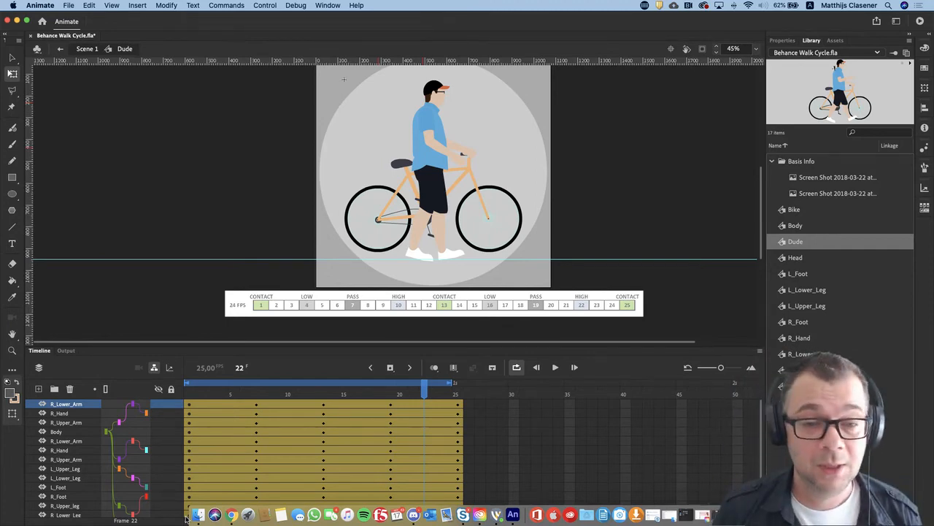
click(555, 368)
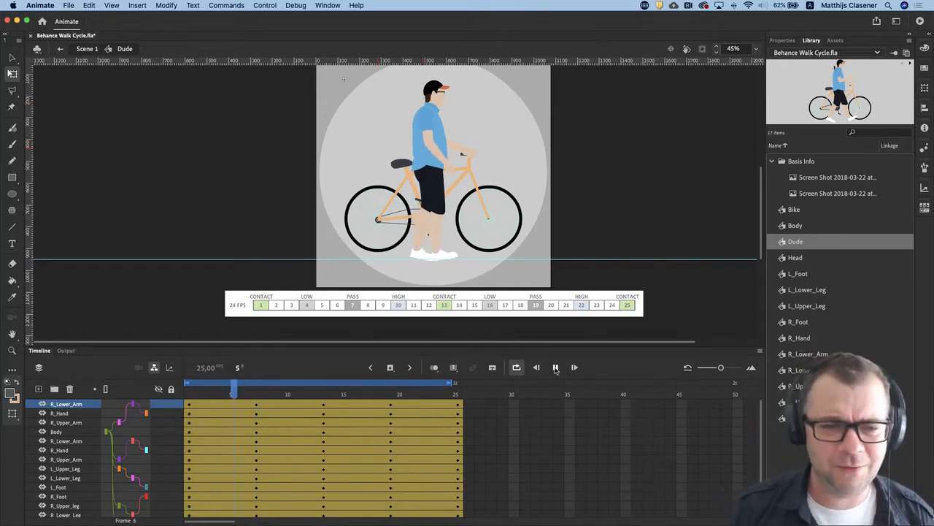
click(556, 368)
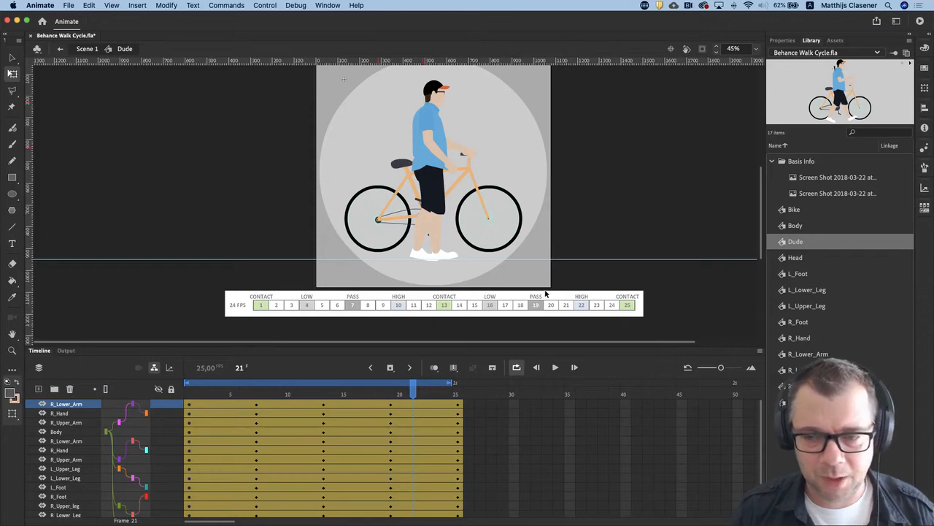
Insert keyframes at frame 4, the first low position in the frame reference, on all the character's tweened layers.
drag(413, 387, 227, 392)
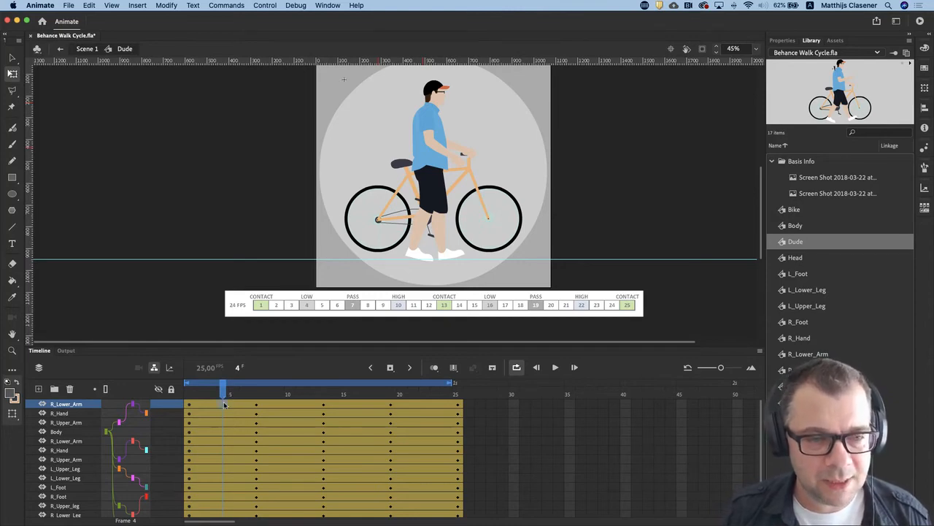
scroll(224, 508, down, 3)
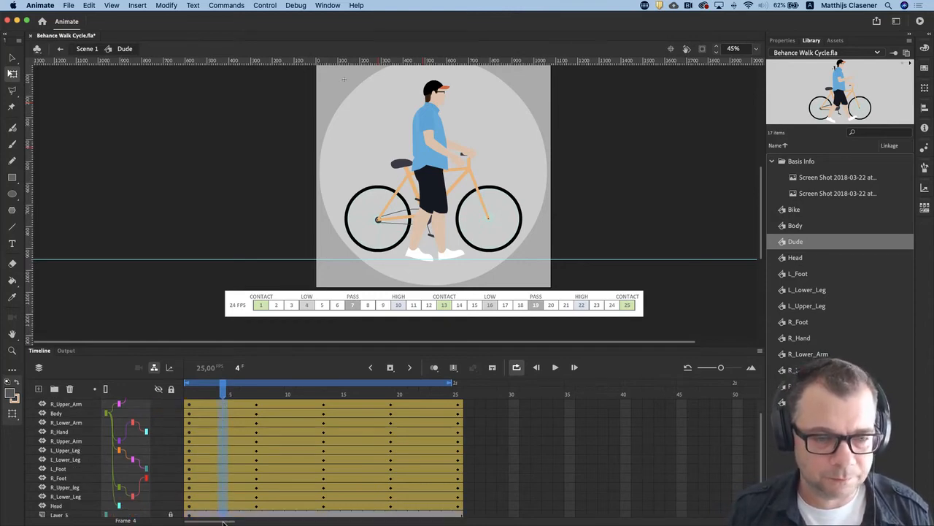
key(super+a)
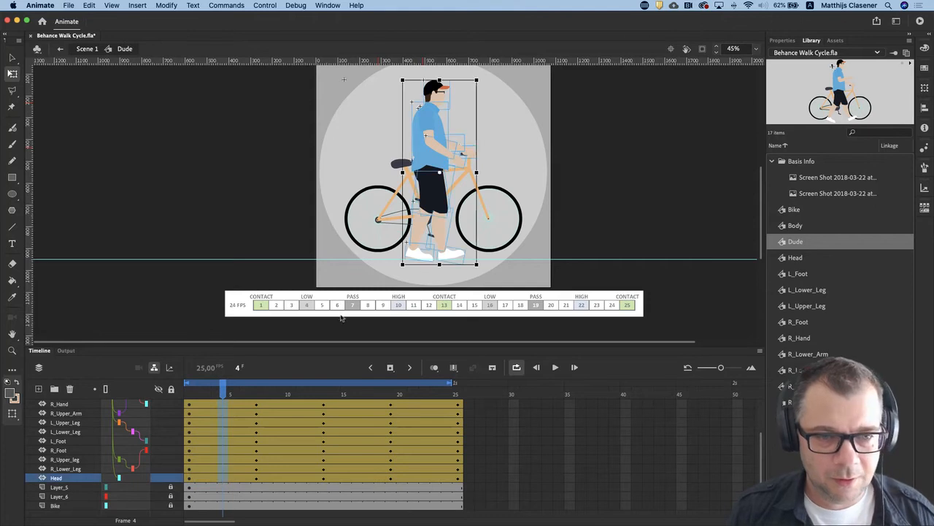
scroll(326, 436, up, 2)
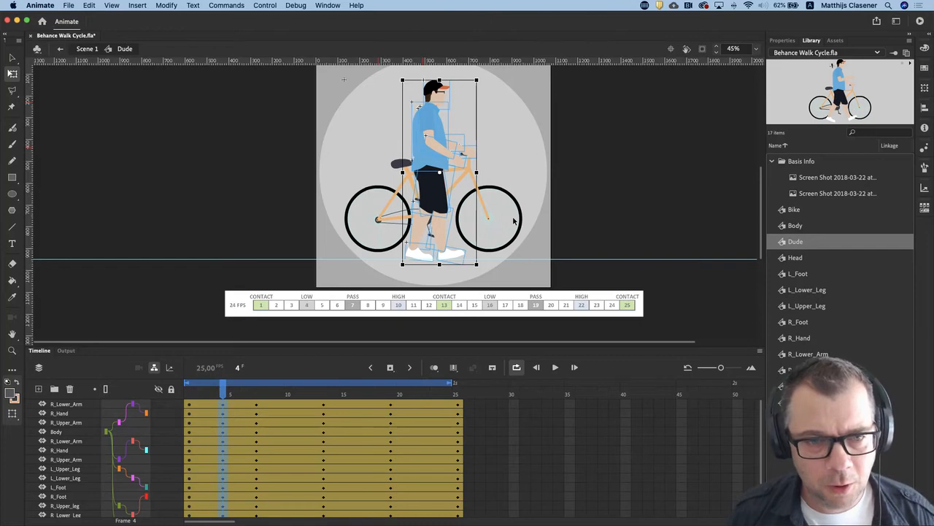
At frame 4, select all the character's body parts and nudge them down together for the low pose.
click(426, 151)
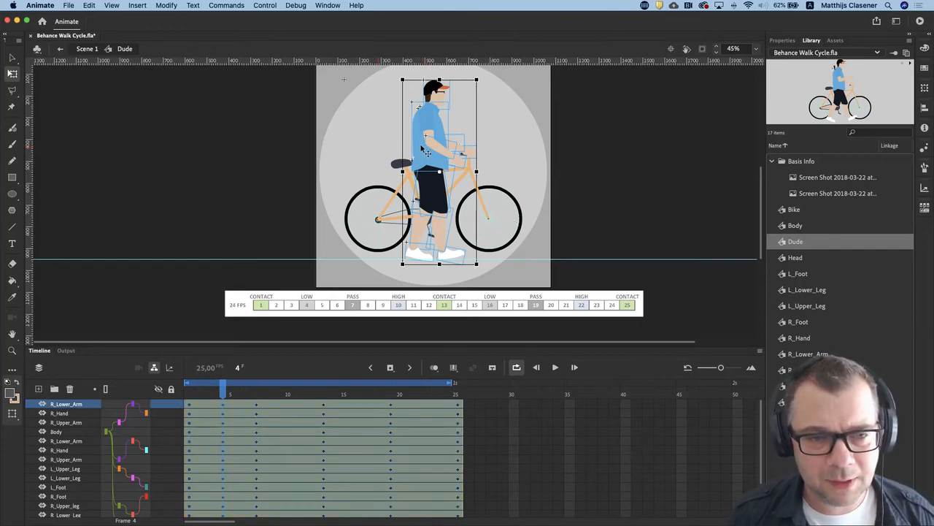
click(451, 135)
drag(288, 88, 541, 259)
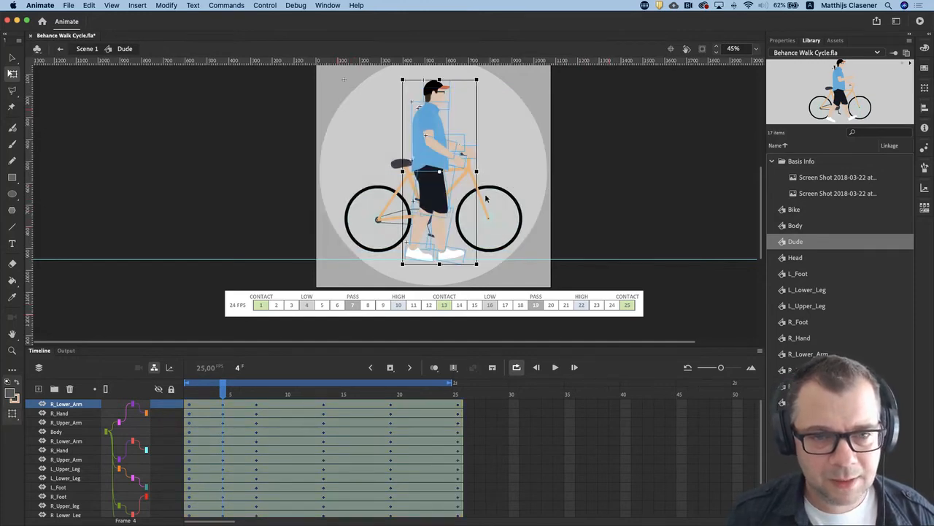
key(shift+Down)
key(shift+Down)
key(shift+Down)
drag(200, 387, 227, 392)
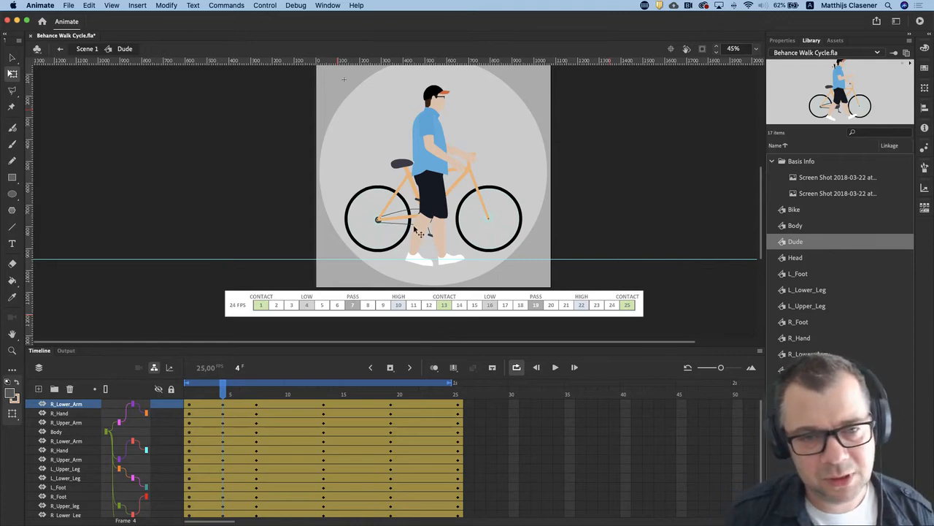
At frame 4, rotate the near R_Upper_Arm forward and its R_Lower_Arm upward, following the low pose in the reference.
scroll(628, 142, up, 5)
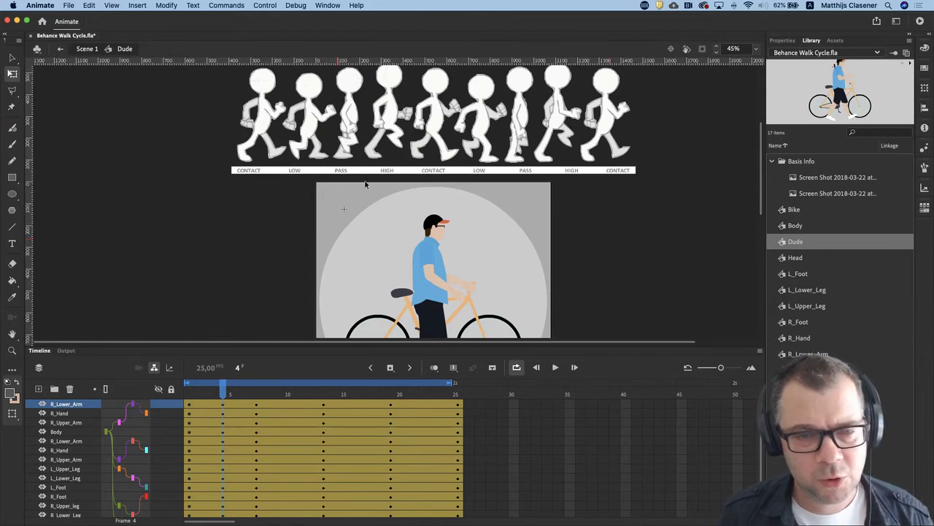
click(441, 279)
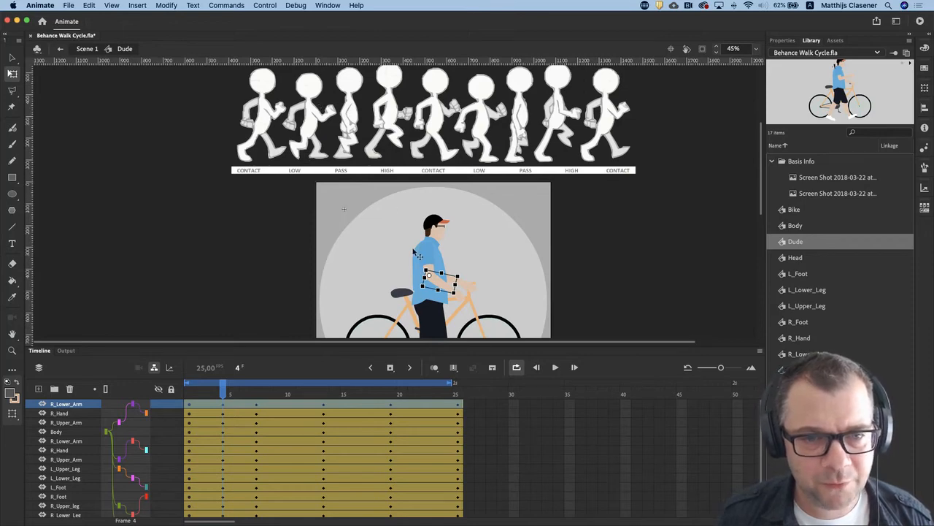
click(429, 257)
drag(440, 285, 454, 281)
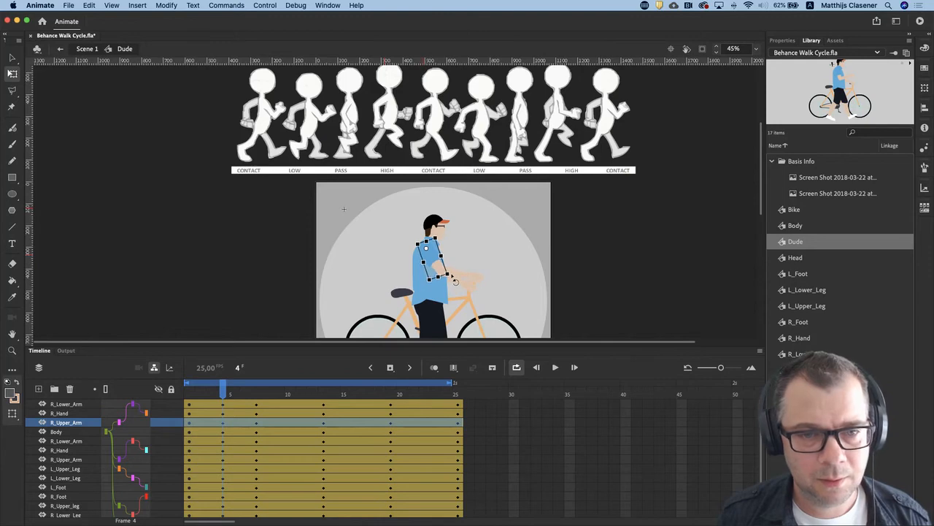
click(463, 271)
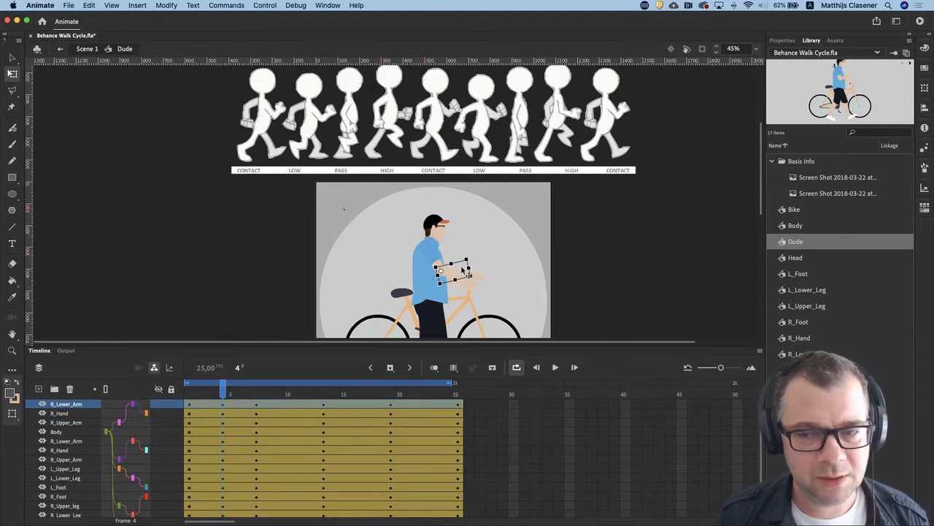
drag(474, 252, 462, 242)
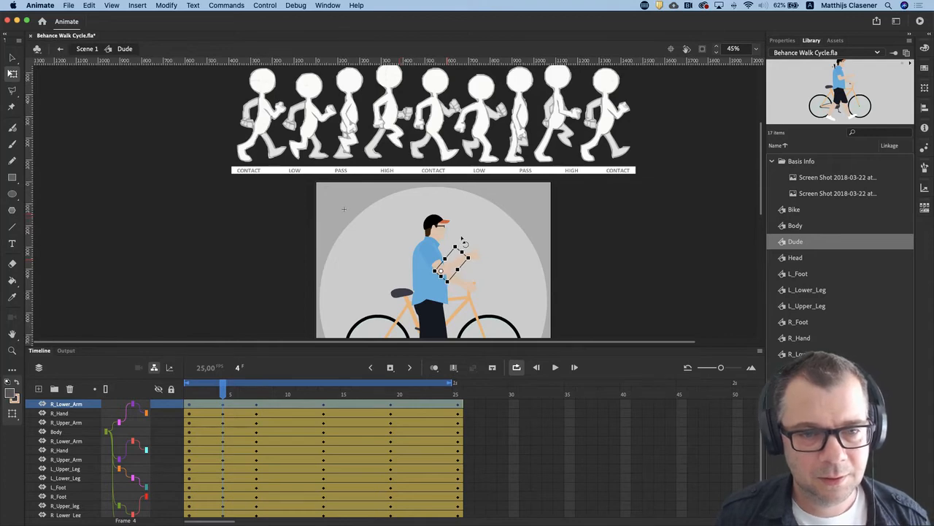
scroll(763, 181, down, 5)
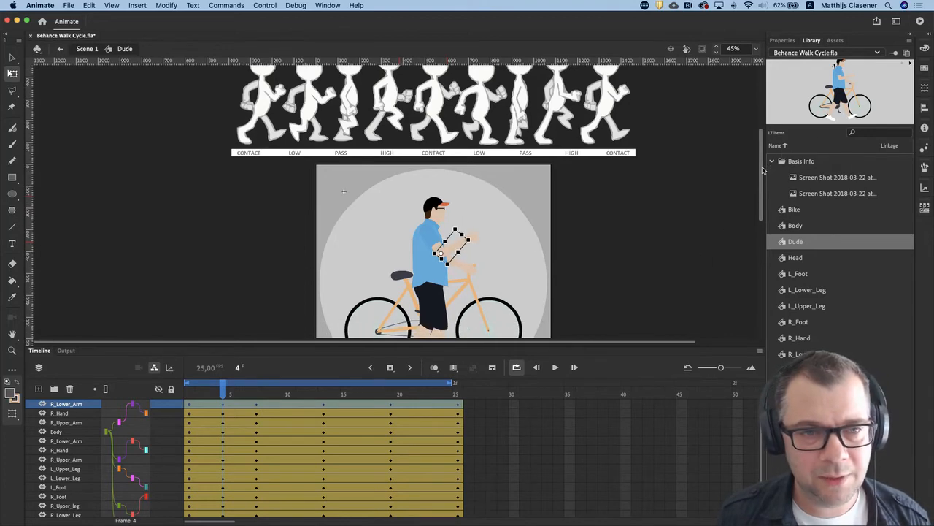
scroll(763, 182, down, 2)
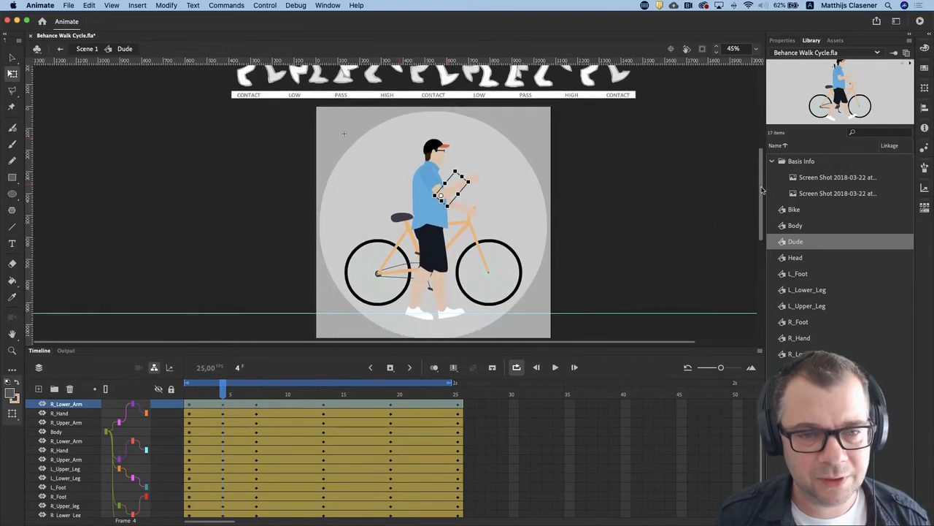
At frame 4, rotate the R_Upper_leg and swing its R_Lower_Leg up behind the character, following the low pose in the reference.
click(429, 259)
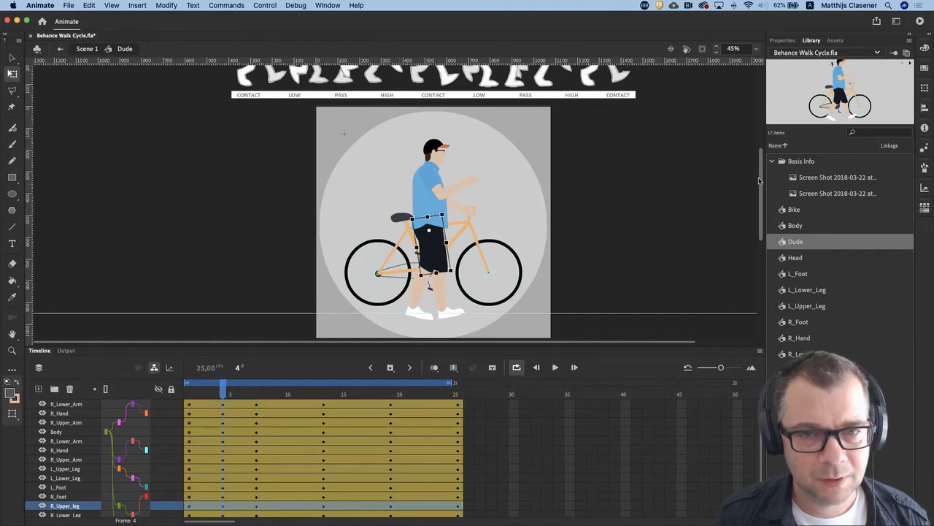
scroll(762, 172, down, 1)
scroll(759, 168, up, 4)
scroll(759, 167, down, 1)
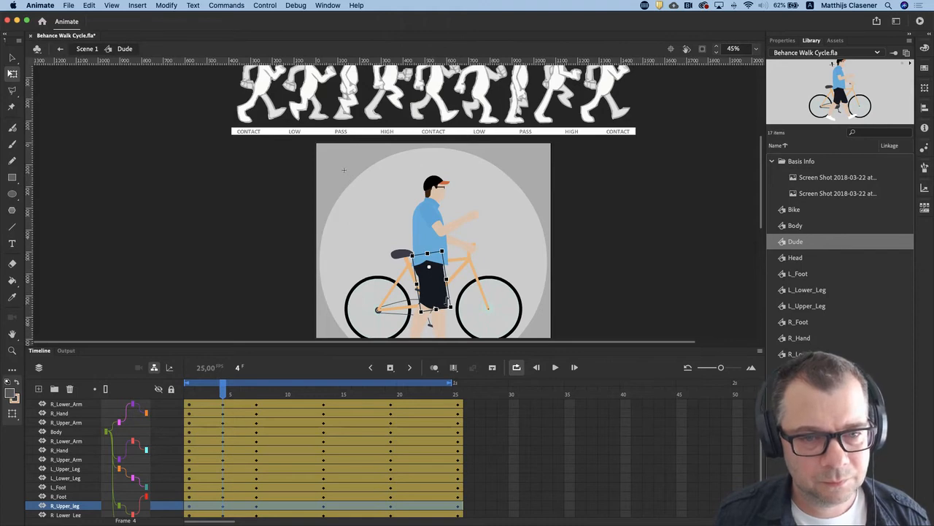
drag(459, 310, 429, 319)
click(416, 326)
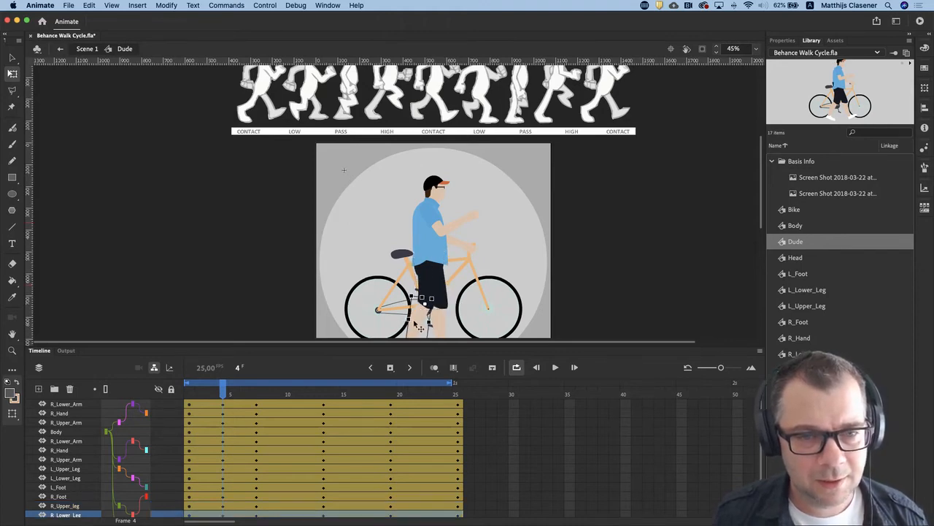
drag(416, 326, 381, 309)
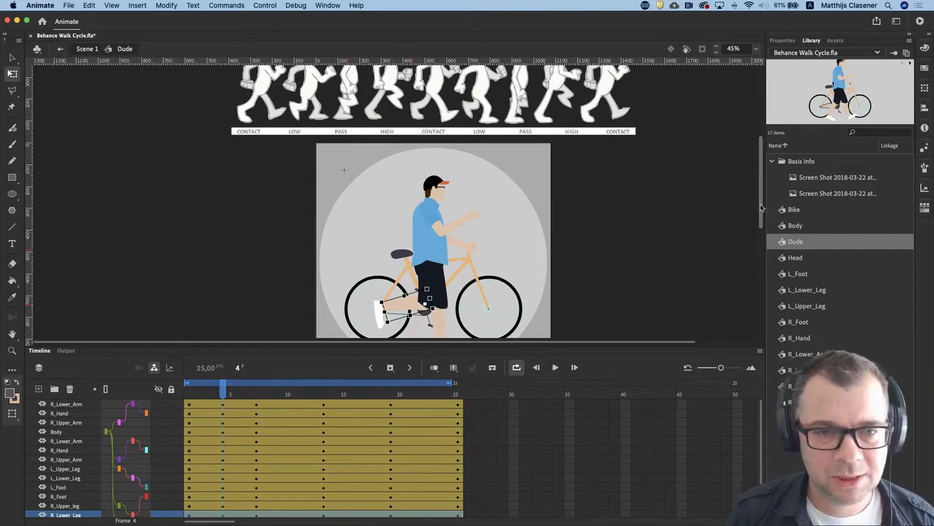
At frame 4, rotate the L_Upper_Leg forward and bend the L_Lower_Leg back at the knee to bring the foot flat near the ground guide.
scroll(761, 208, down, 2)
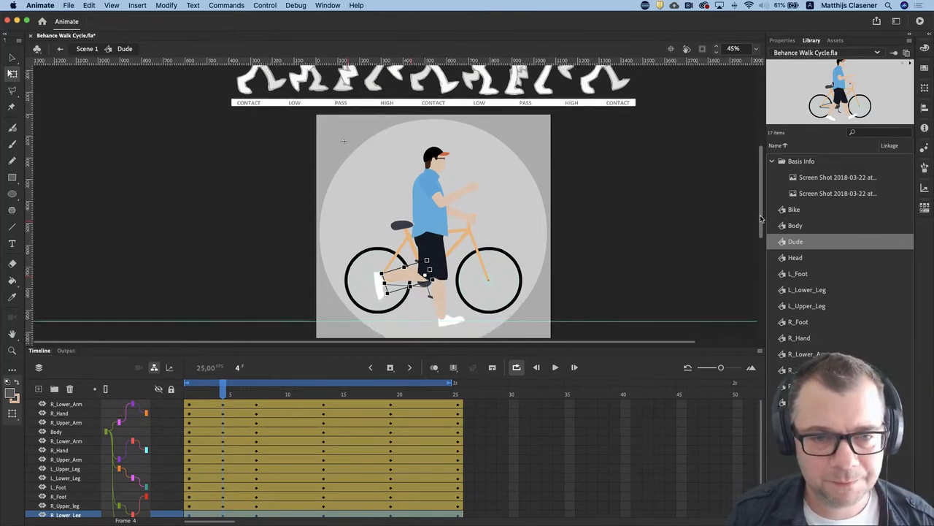
click(453, 269)
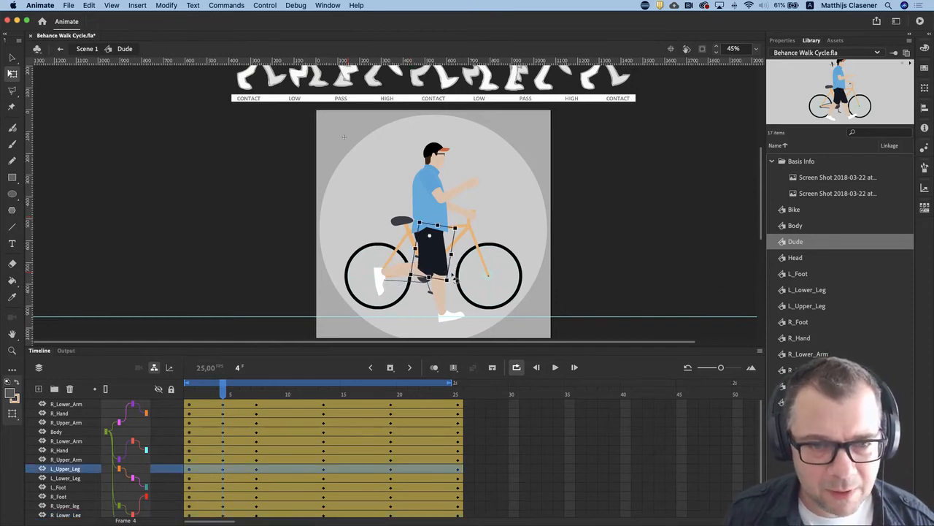
drag(454, 276, 465, 273)
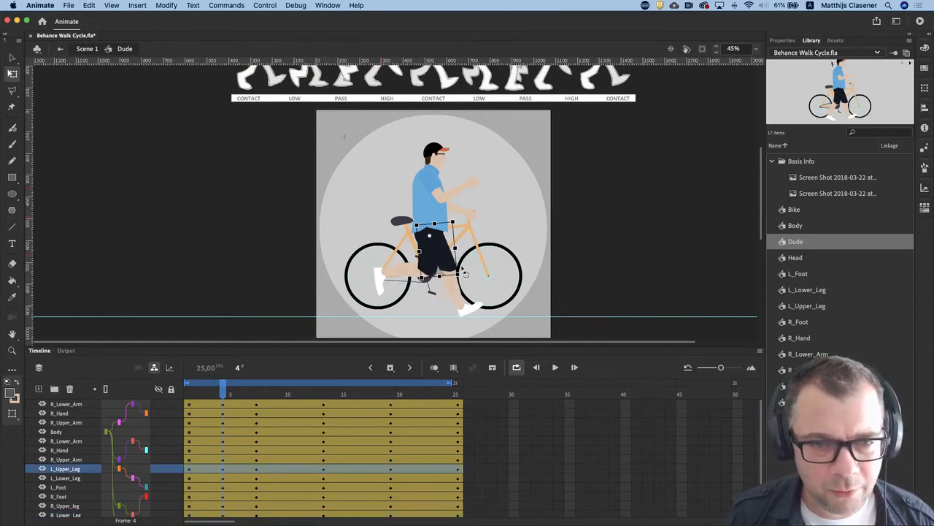
click(460, 289)
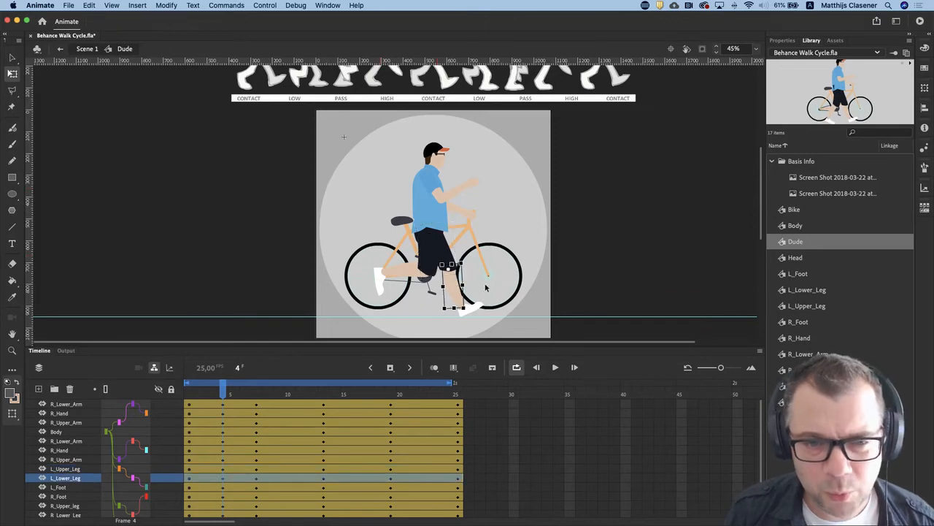
drag(474, 306, 459, 314)
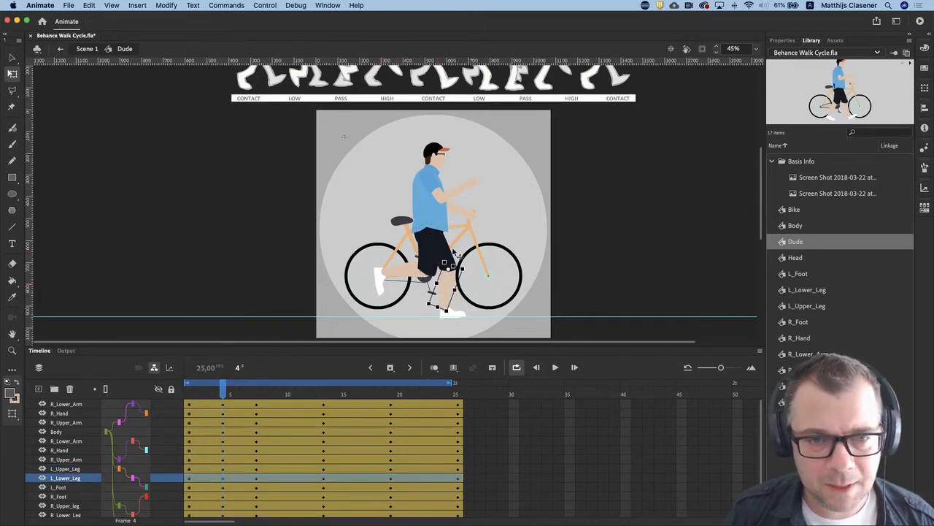
click(454, 253)
drag(467, 269, 473, 262)
click(460, 289)
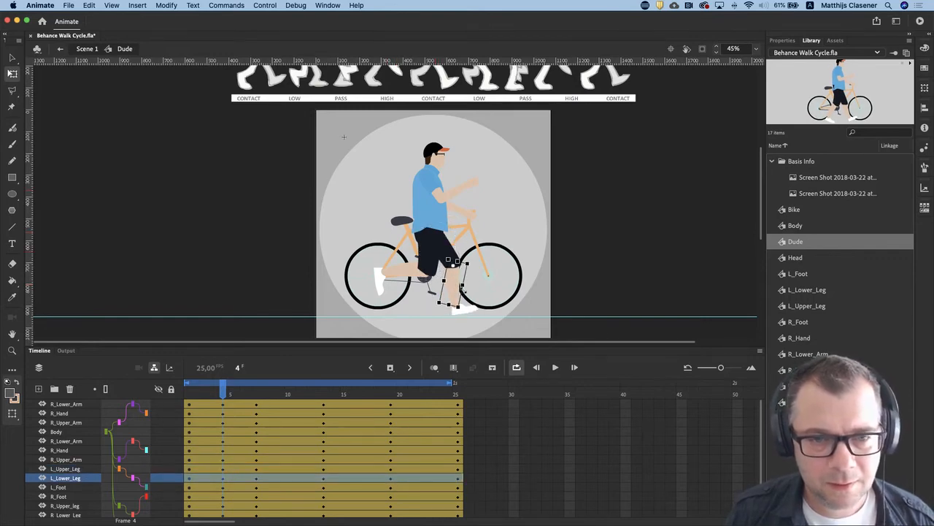
drag(465, 309, 451, 307)
Insert keyframes at frame 10, the first high position in the frame reference, on all the character's tweened layers.
drag(218, 397, 267, 388)
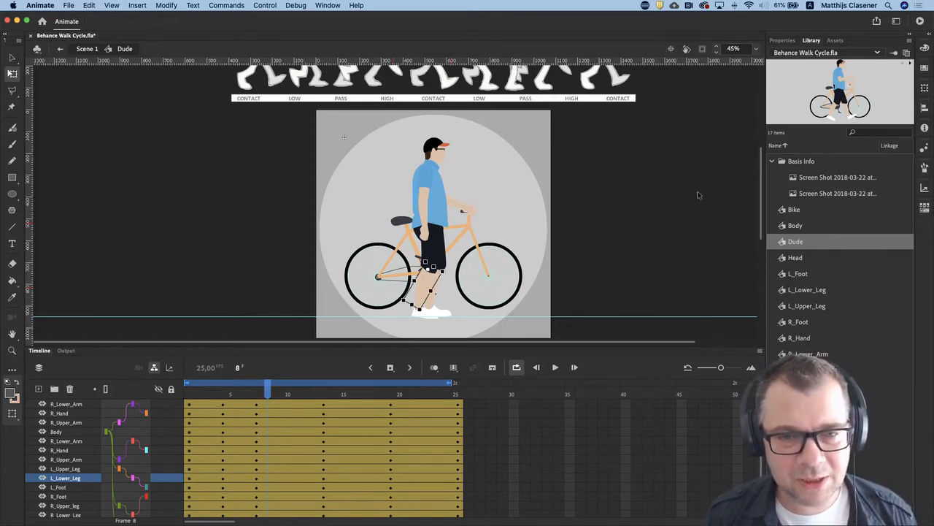
drag(269, 389, 278, 389)
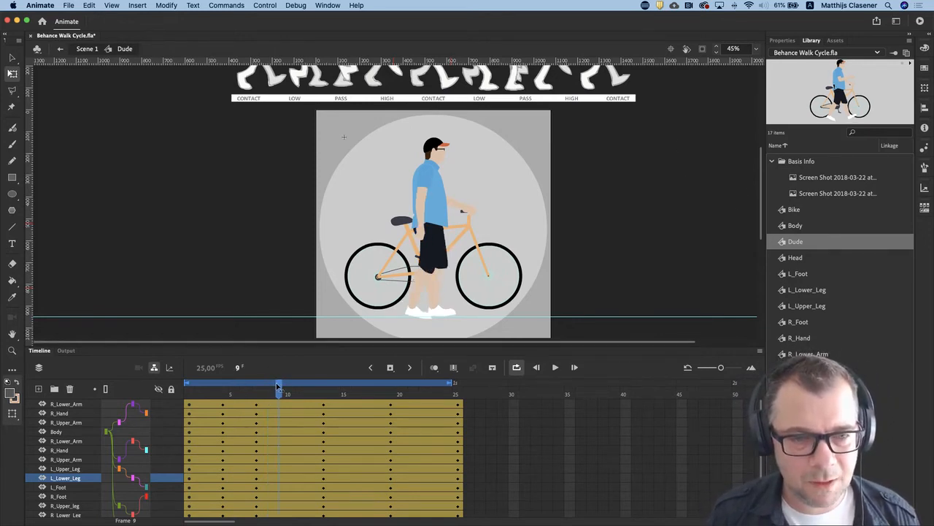
click(284, 387)
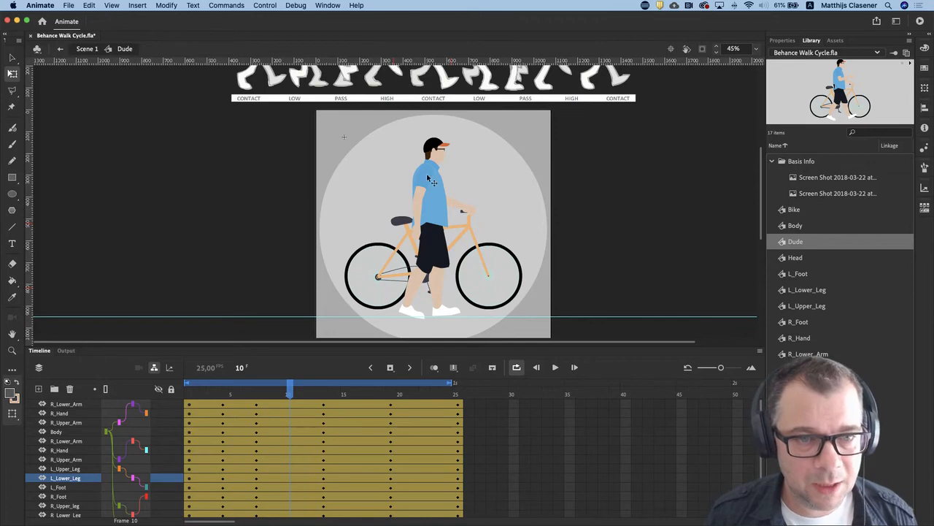
drag(761, 188, 761, 217)
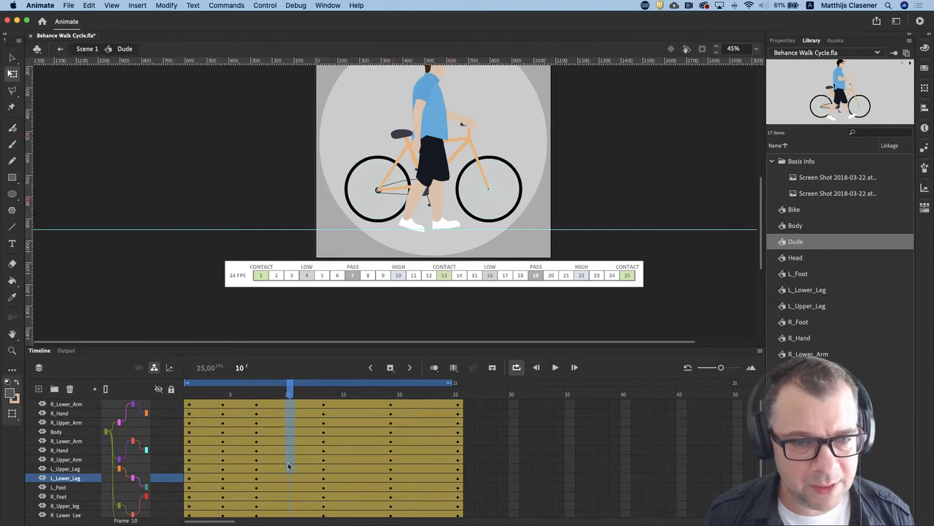
scroll(290, 496, down, 3)
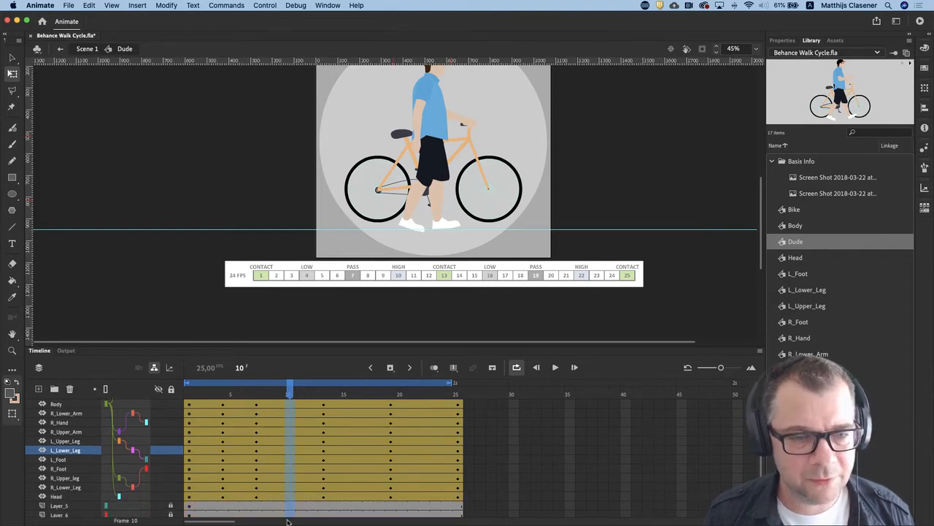
click(291, 478)
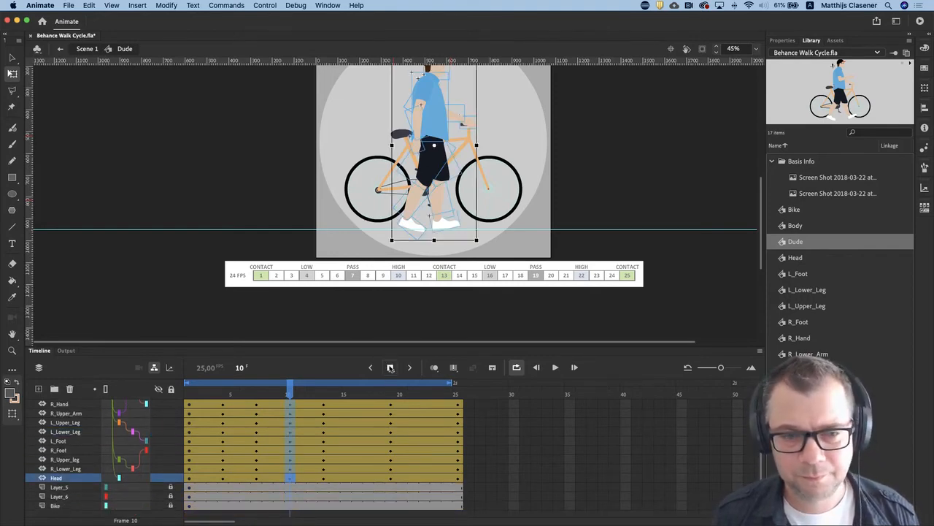
scroll(292, 452, up, 3)
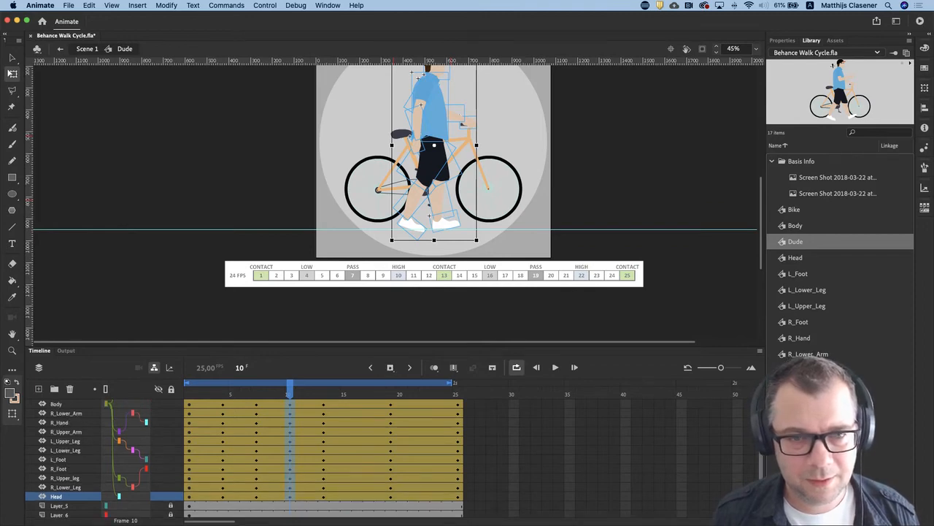
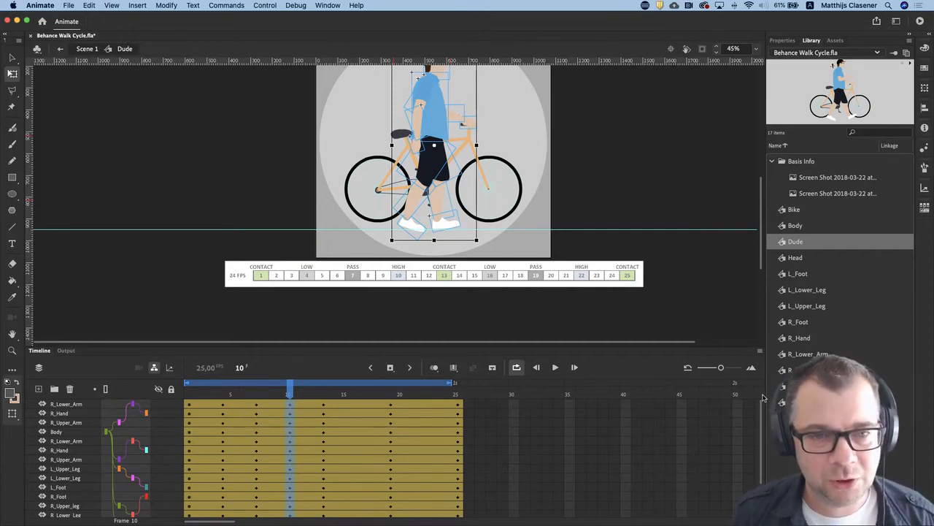
At frame 10, nudge all the character's body parts up together for the high pose, and deselect them.
key(shift+Up)
key(shift+Up)
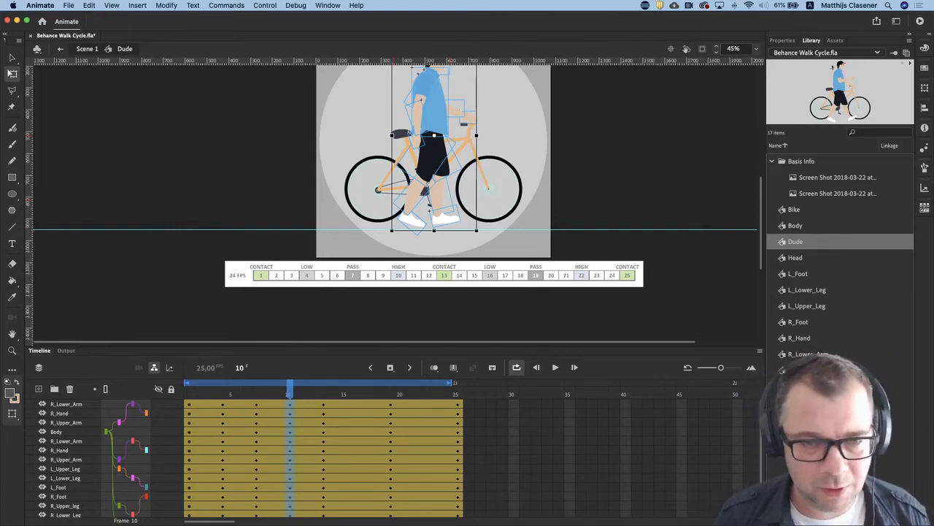
scroll(760, 242, up, 4)
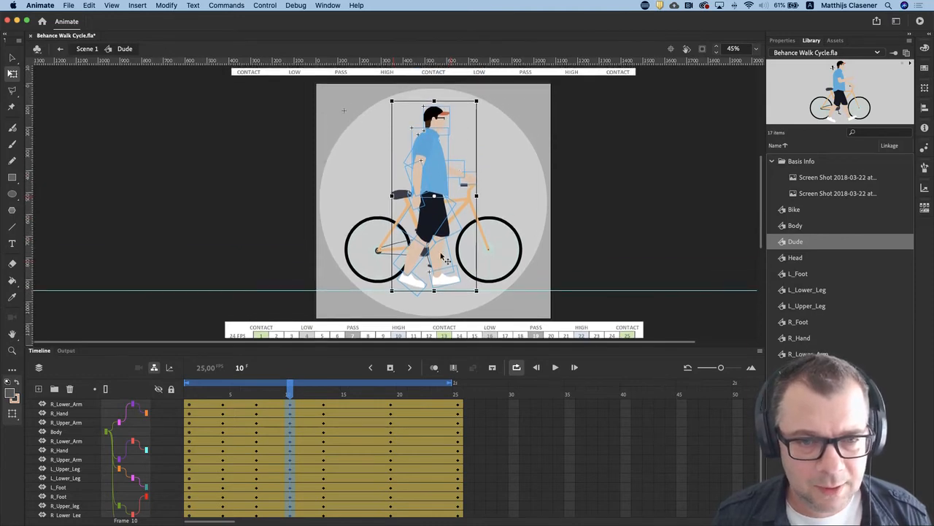
click(589, 250)
At frame 10, rotate the L_Upper_Leg forward and bend its L_Lower_Leg back at the knee, following the high pose in the reference.
click(433, 228)
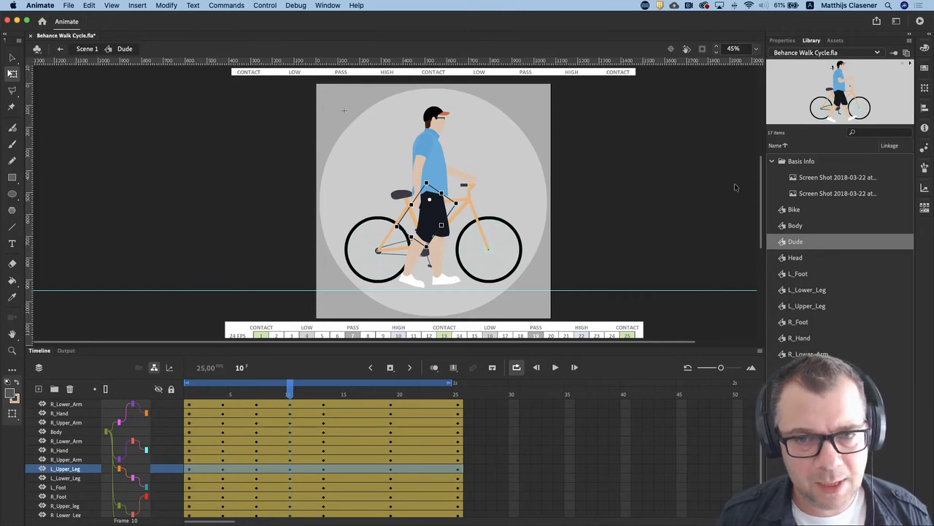
drag(761, 184, 760, 159)
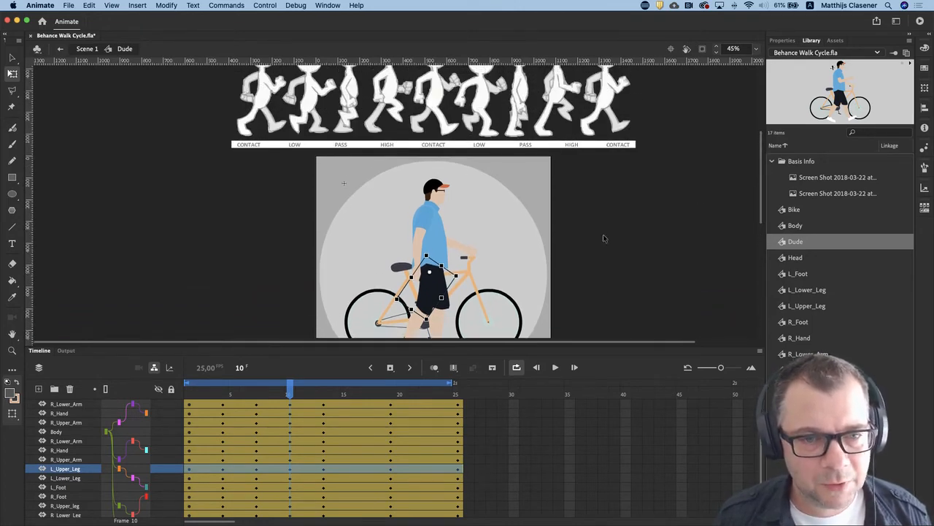
drag(432, 319, 479, 310)
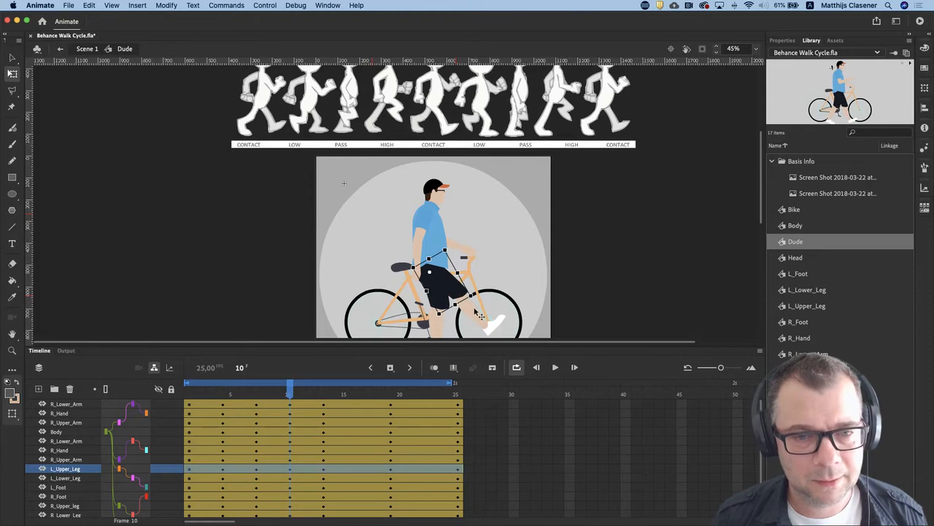
click(479, 314)
drag(484, 330, 447, 334)
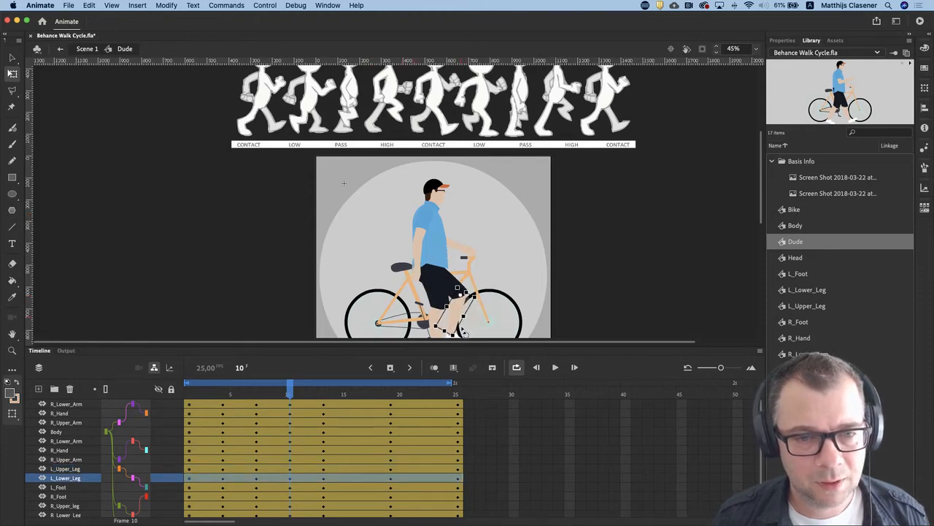
At frame 10, rotate the R_Upper_leg backward and adjust the R_Lower_Leg and R_Foot so the toes point toward the ground.
click(438, 300)
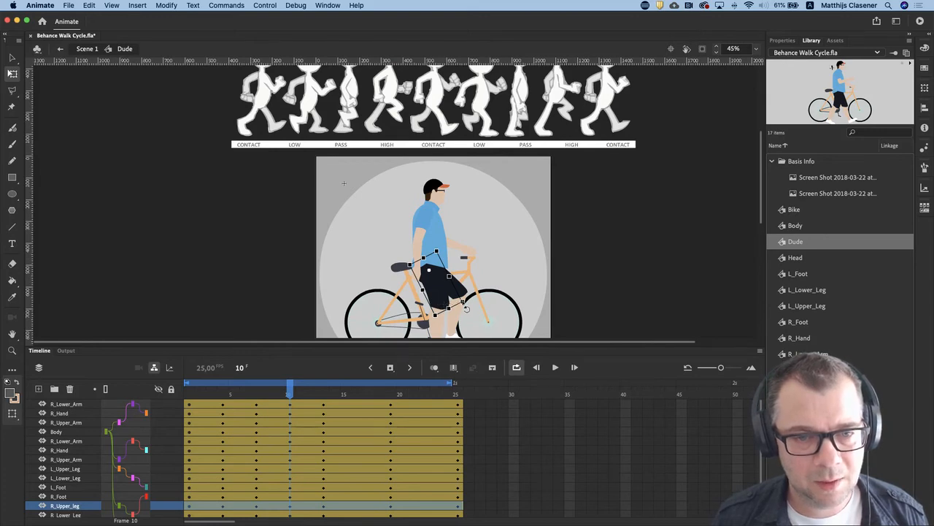
drag(471, 305, 486, 302)
scroll(757, 221, down, 3)
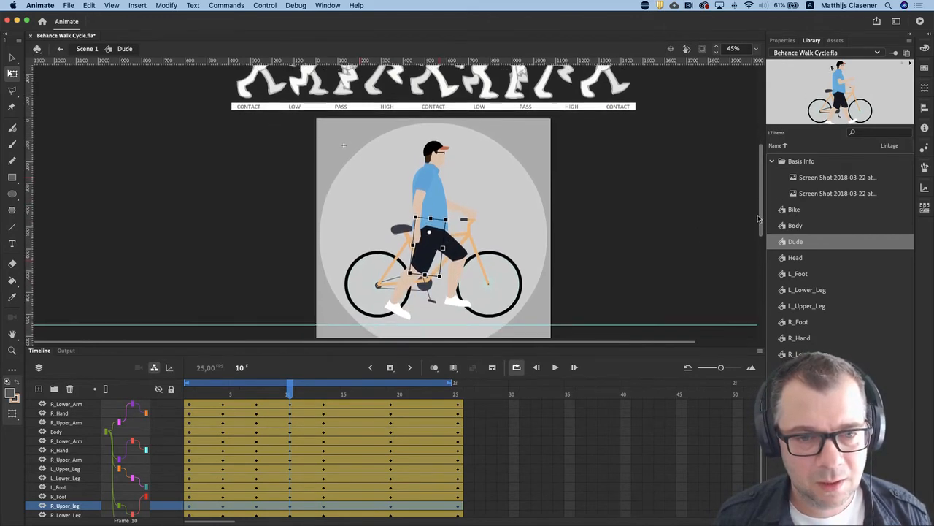
scroll(758, 219, up, 2)
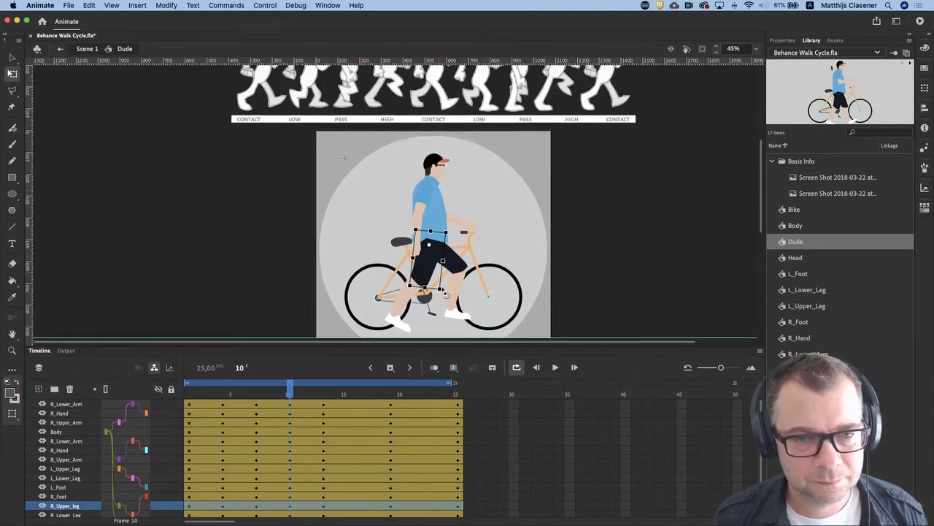
click(402, 307)
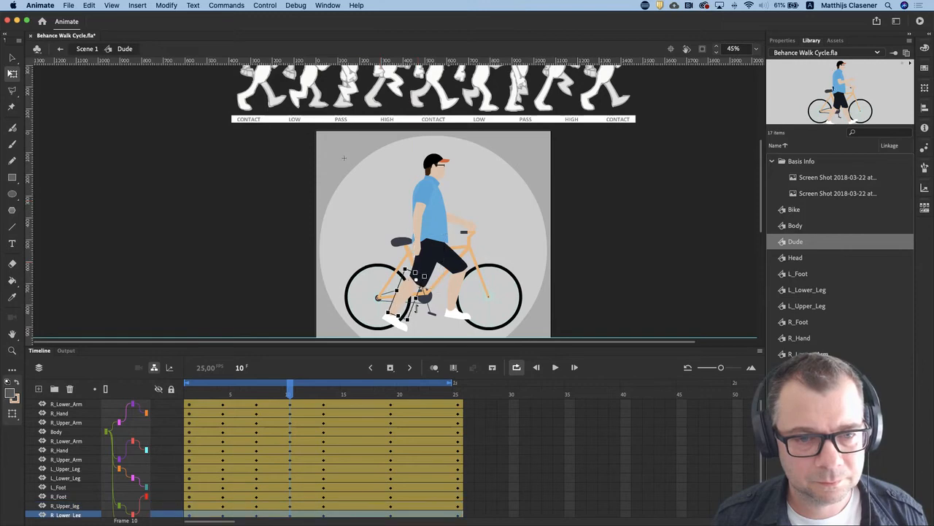
drag(412, 325, 424, 321)
click(407, 327)
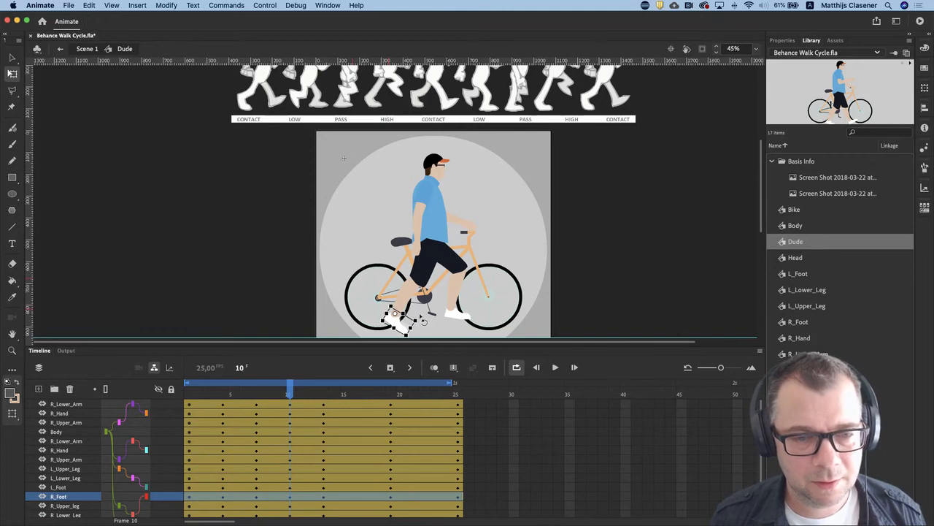
At frame 10, select all the character's body parts and nudge them slightly down toward the ground guide.
drag(279, 153, 503, 329)
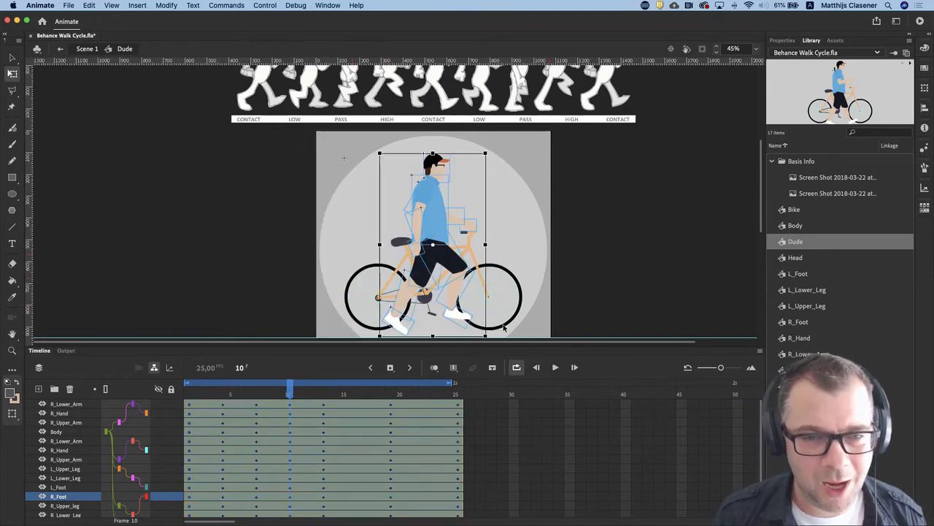
key(Down)
key(Down)
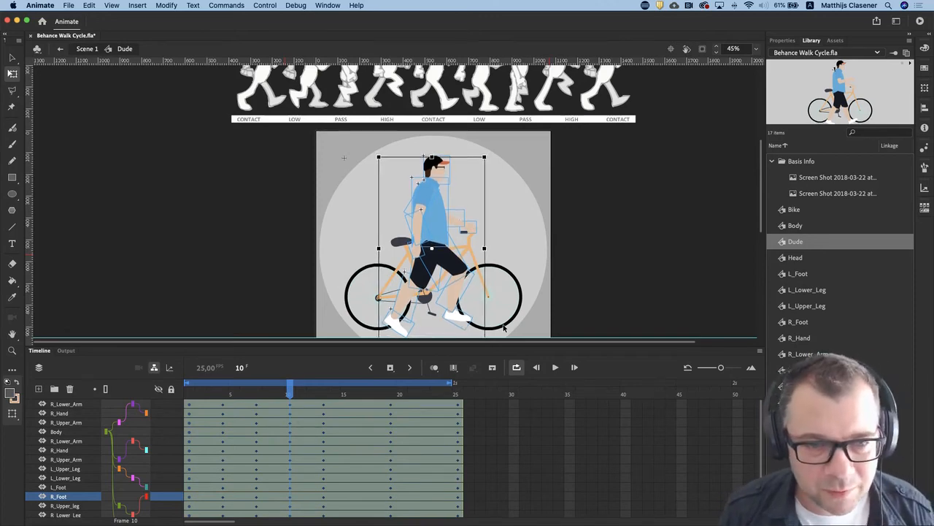
Scrub the timeline from frame 1 to frame 10 to check the motion between the poses.
scroll(503, 328, right, 3)
drag(290, 392, 189, 391)
drag(232, 393, 290, 392)
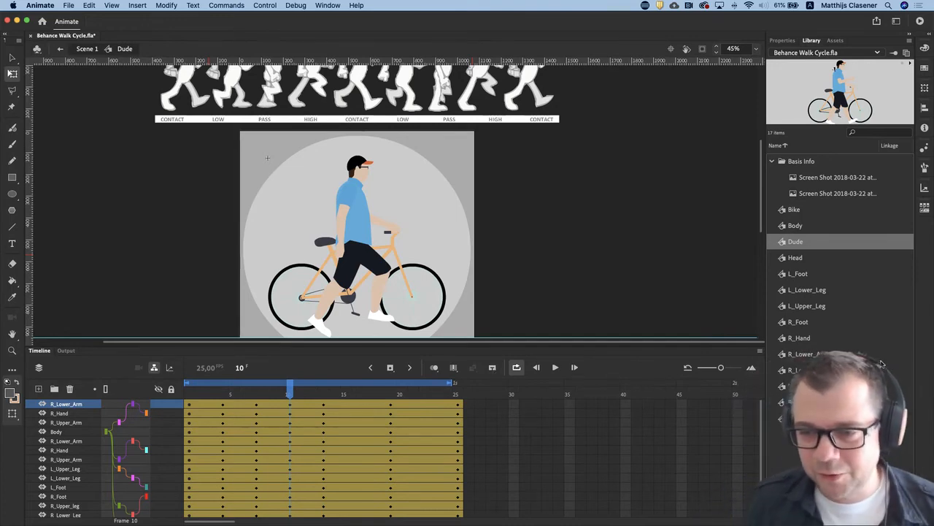
scroll(351, 287, down, 2)
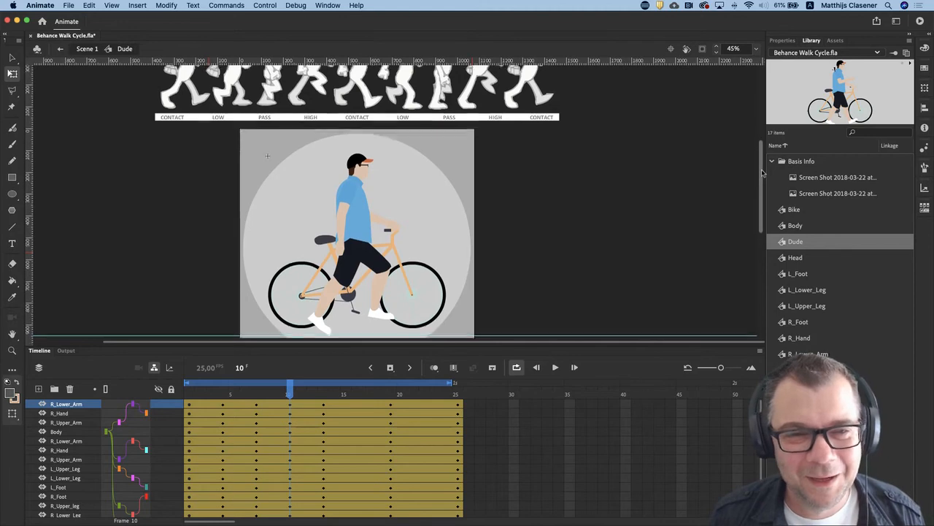
At frame 10, rotate the R_Upper_Arm backward and adjust the R_Lower_Arm and R_Hand so the near arm swings behind the body.
click(12, 350)
click(361, 250)
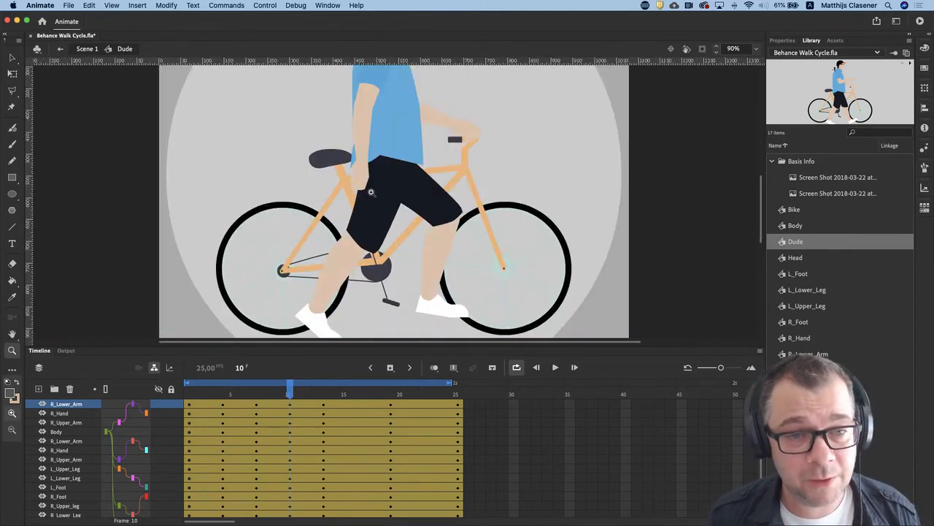
scroll(391, 172, up, 5)
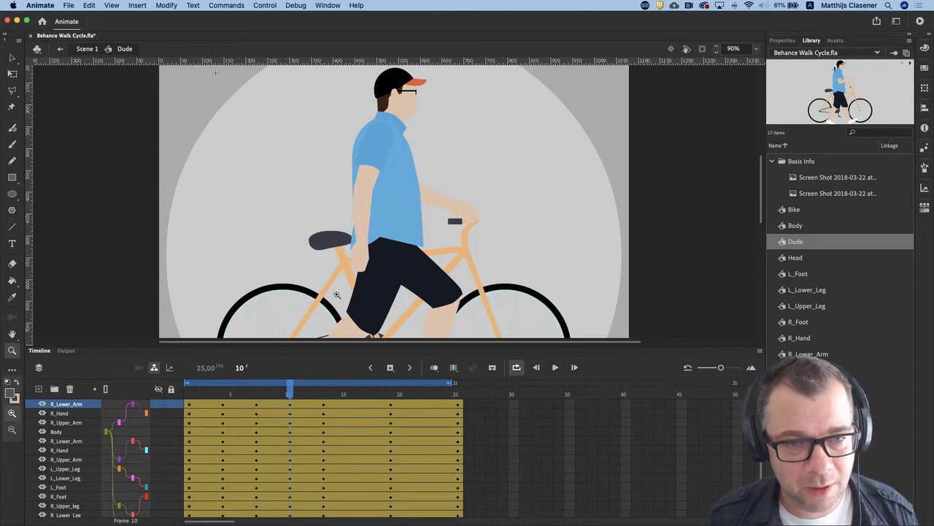
key(v)
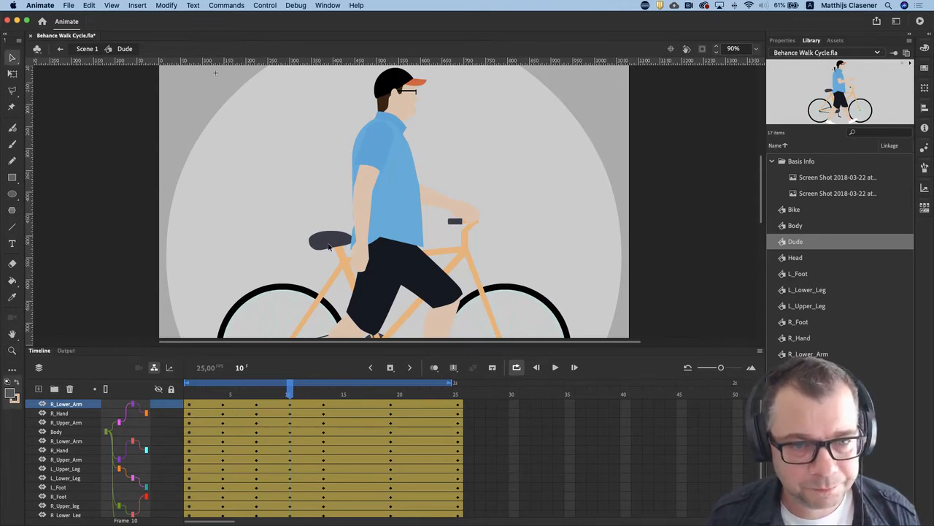
click(361, 255)
click(361, 201)
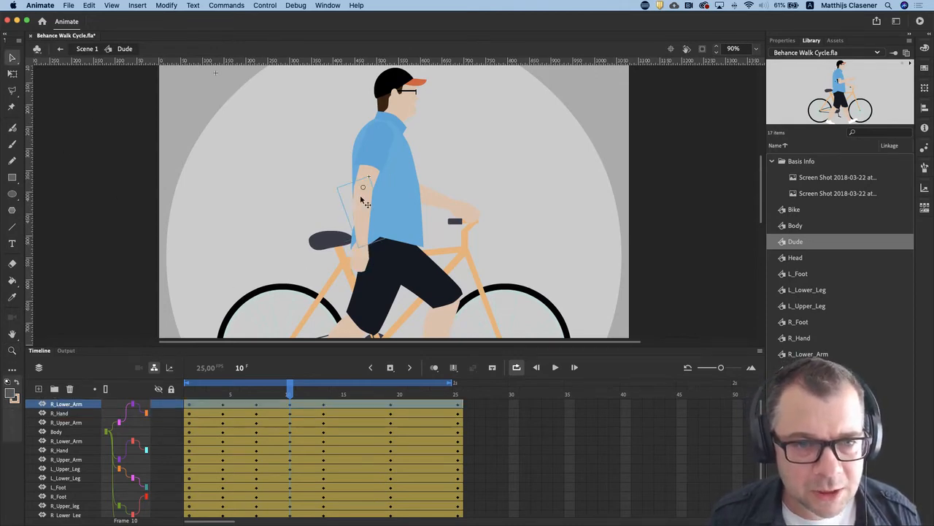
click(380, 162)
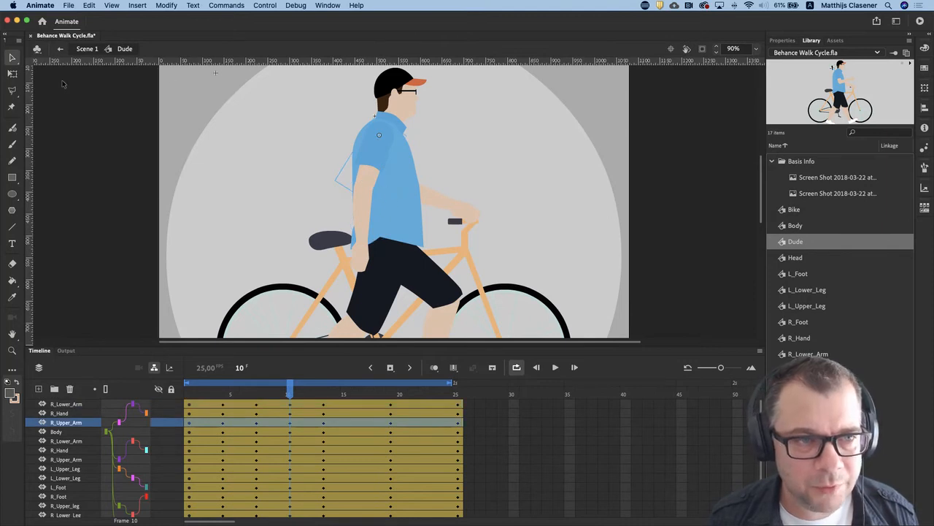
click(11, 73)
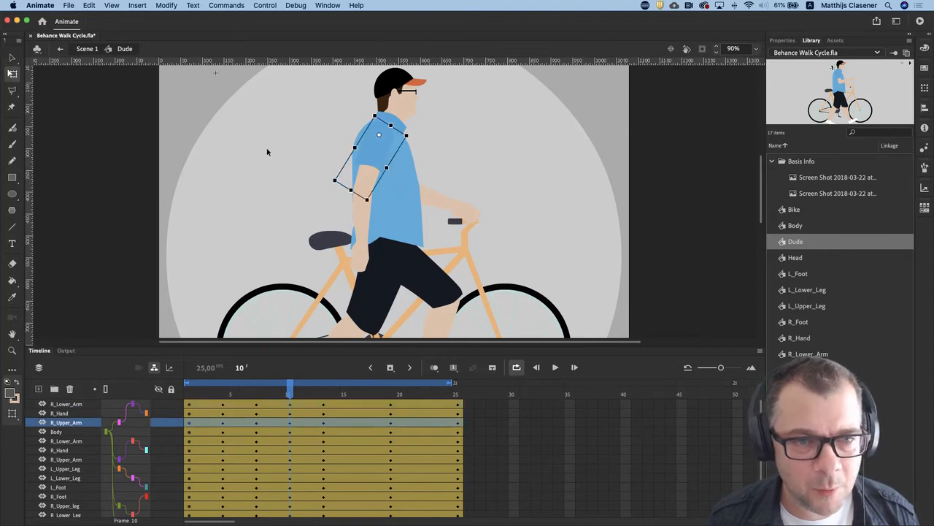
drag(373, 206, 348, 270)
click(361, 210)
click(343, 252)
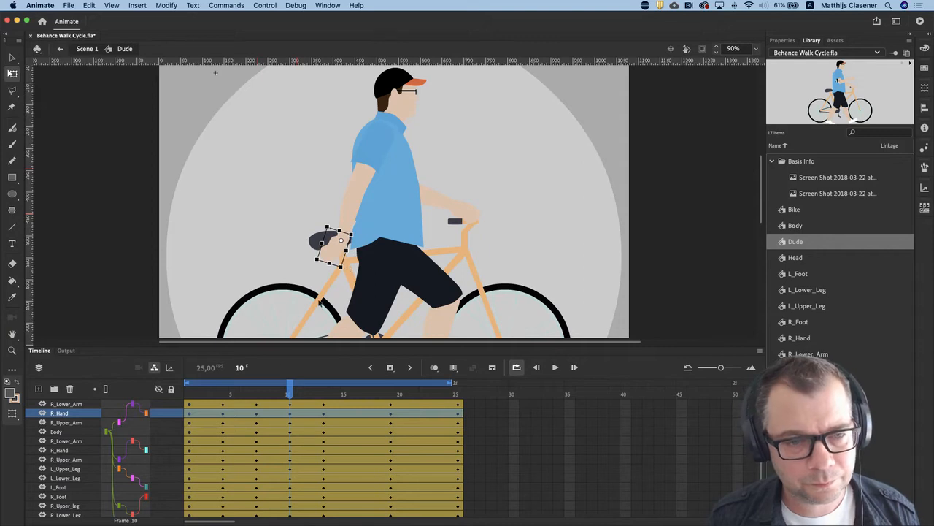
Insert keyframes at frame 16, the second low pose in the timing chart, on all body part layers down to Head.
drag(289, 393, 357, 389)
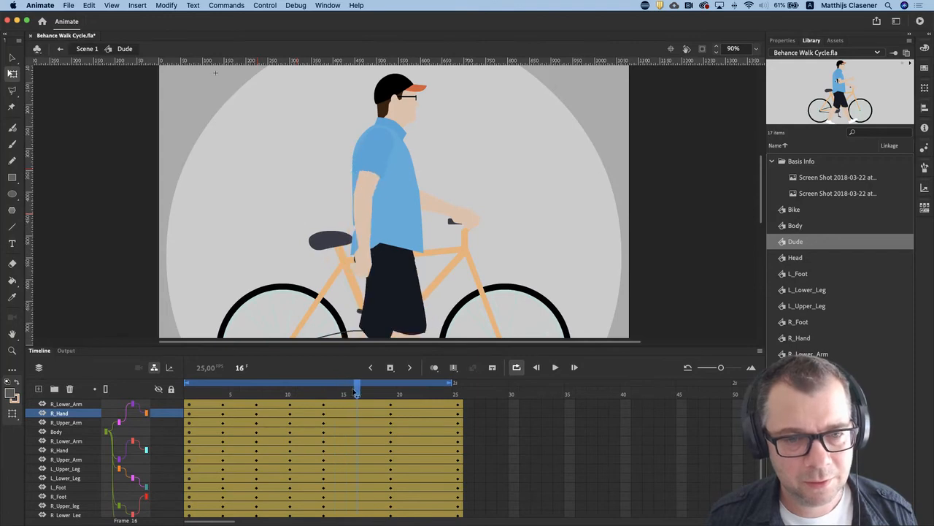
click(359, 259)
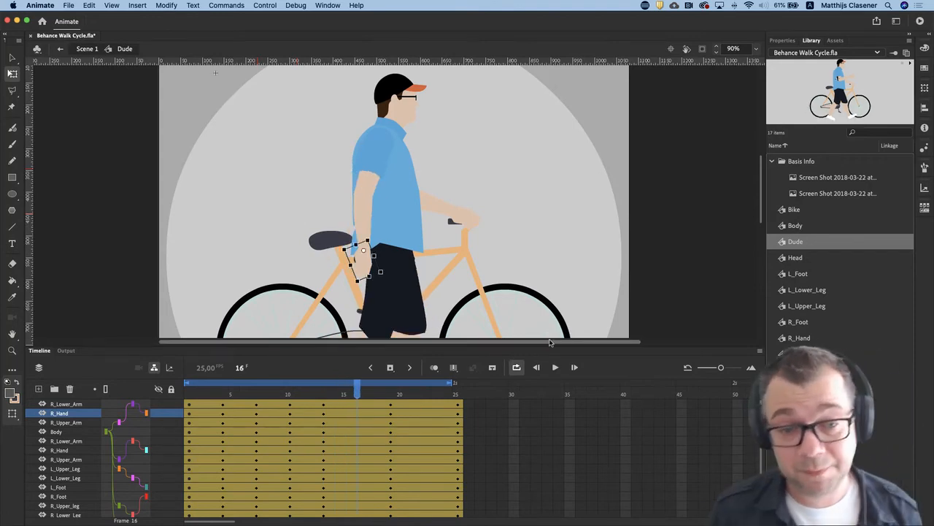
drag(764, 192, 768, 256)
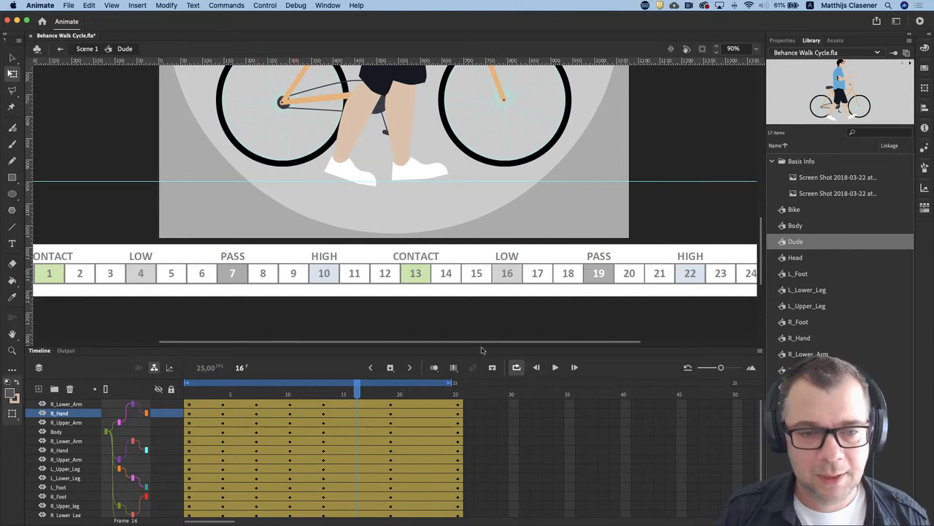
mouse_move(357, 389)
mouse_down()
mouse_move(323, 386)
mouse_move(360, 391)
mouse_up()
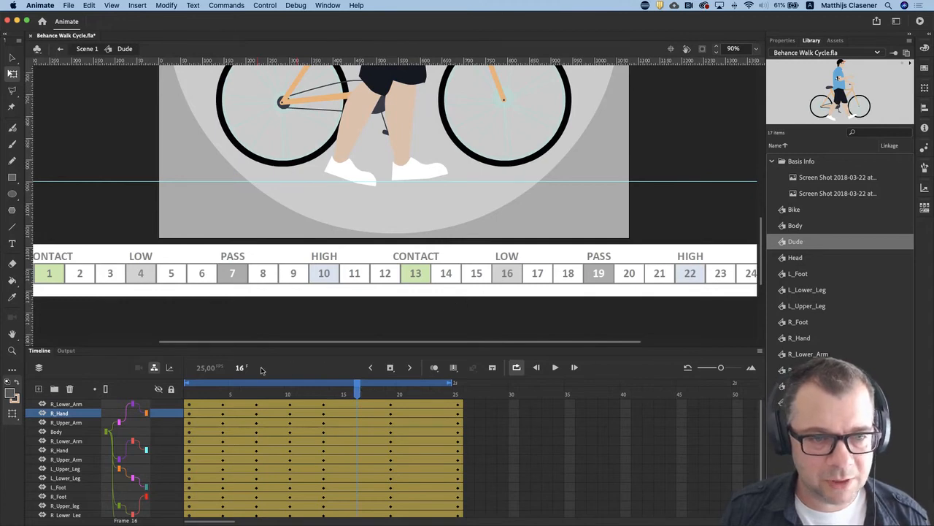
drag(356, 400, 364, 471)
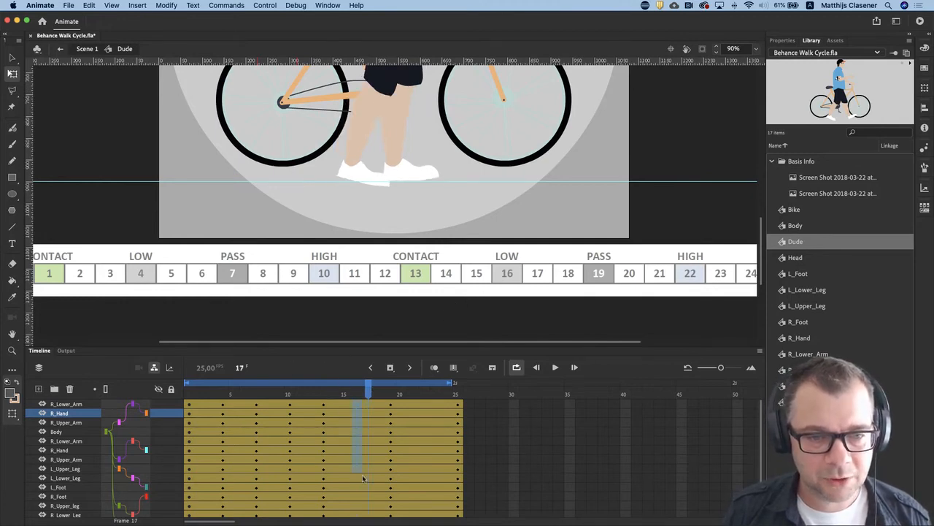
drag(361, 517, 360, 478)
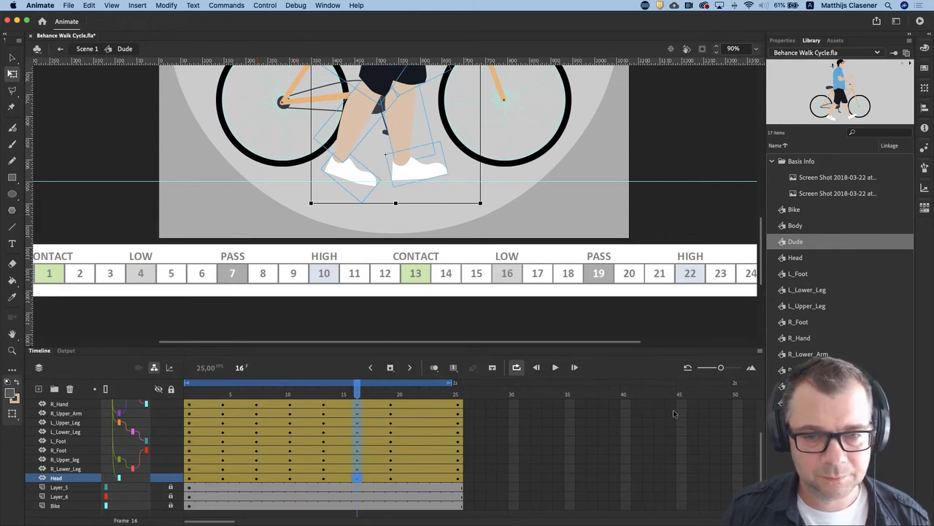
At frame 16, rotate the L_Upper_Leg forward to follow the low pose in the walk reference.
drag(762, 241, 762, 191)
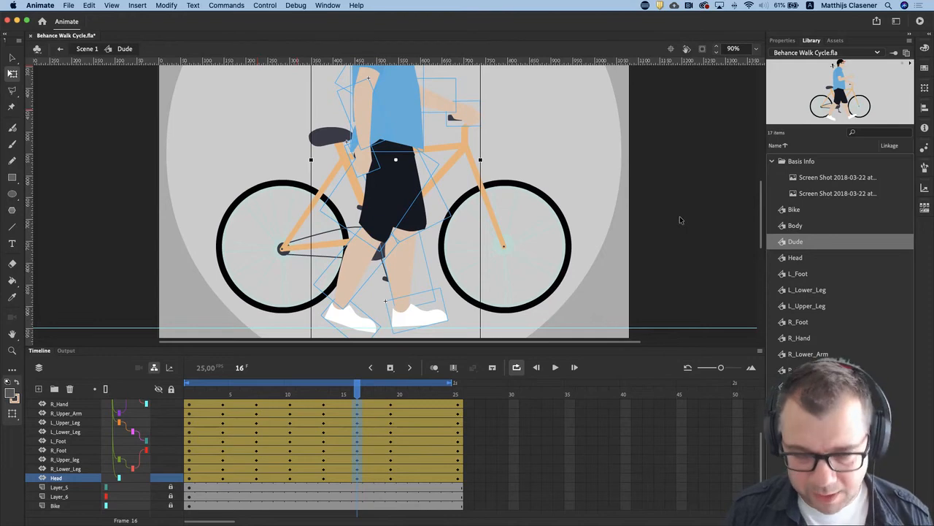
key(super+minus)
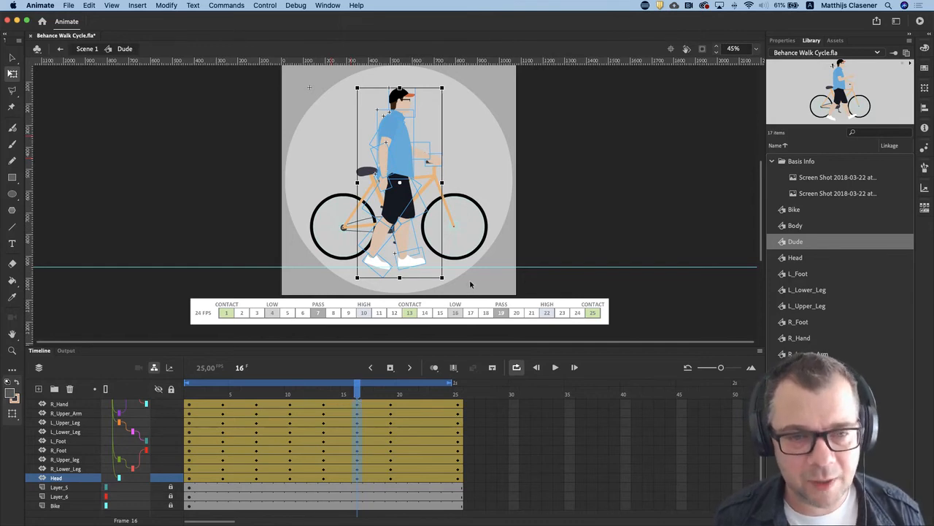
click(571, 275)
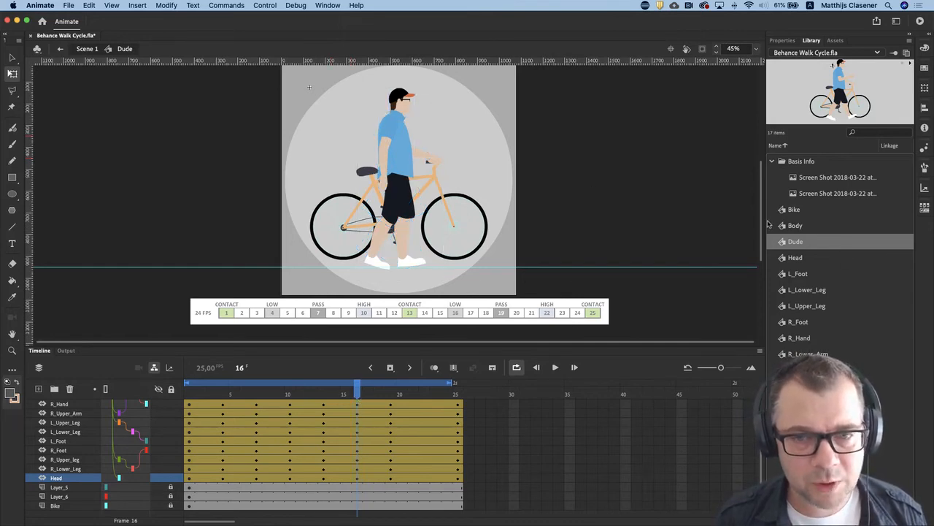
drag(761, 224, 761, 194)
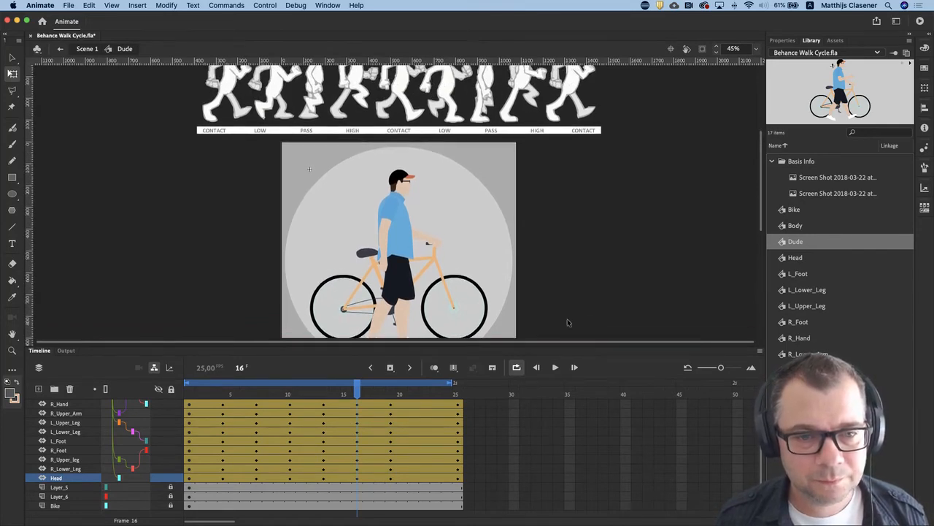
click(398, 296)
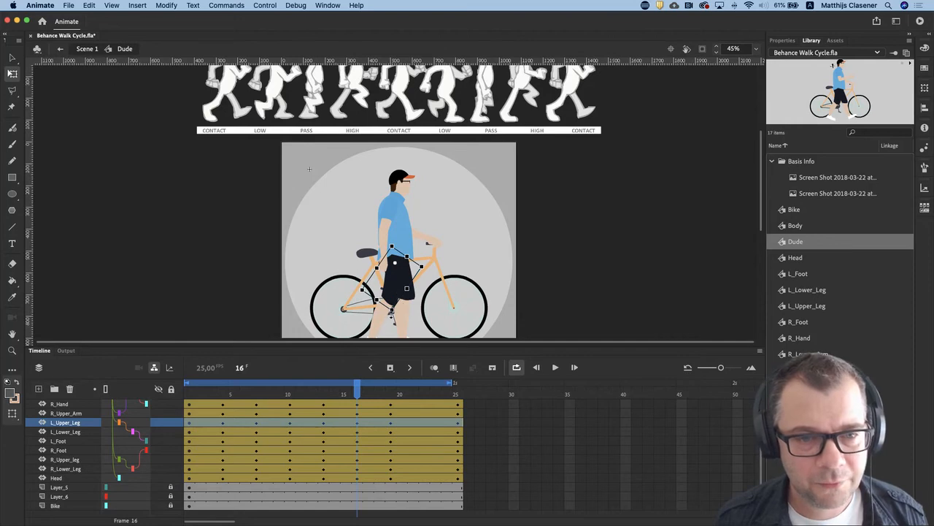
drag(400, 314, 427, 296)
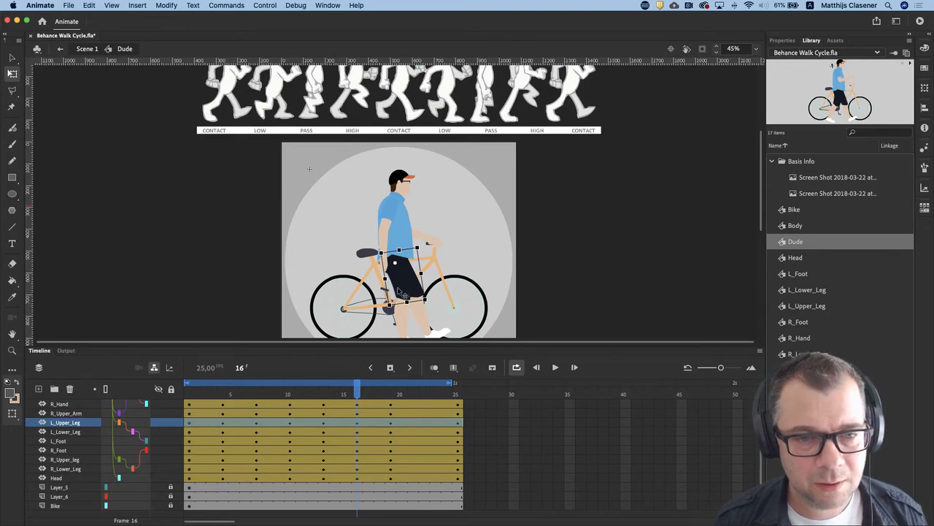
At frame 16, rotate the R_Upper_leg backward and bend the R_Lower_Leg back at the knee.
click(400, 292)
click(430, 299)
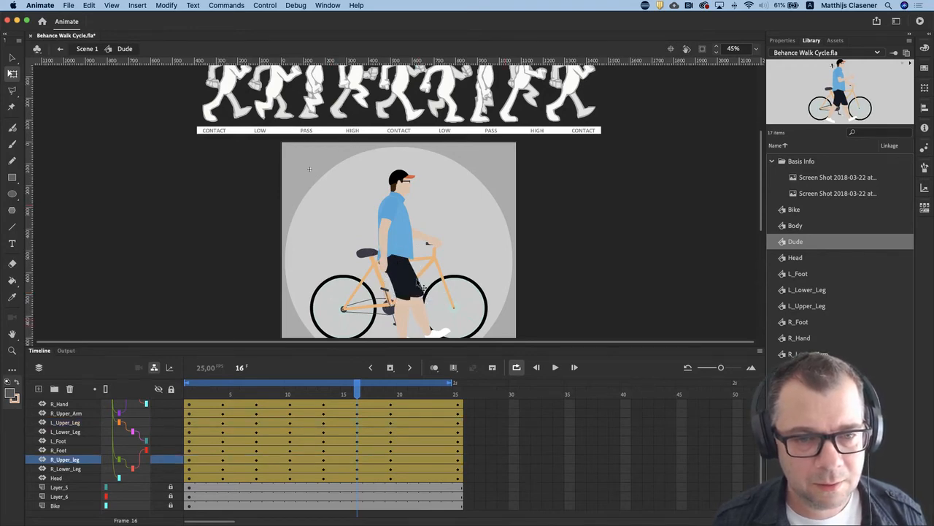
click(398, 295)
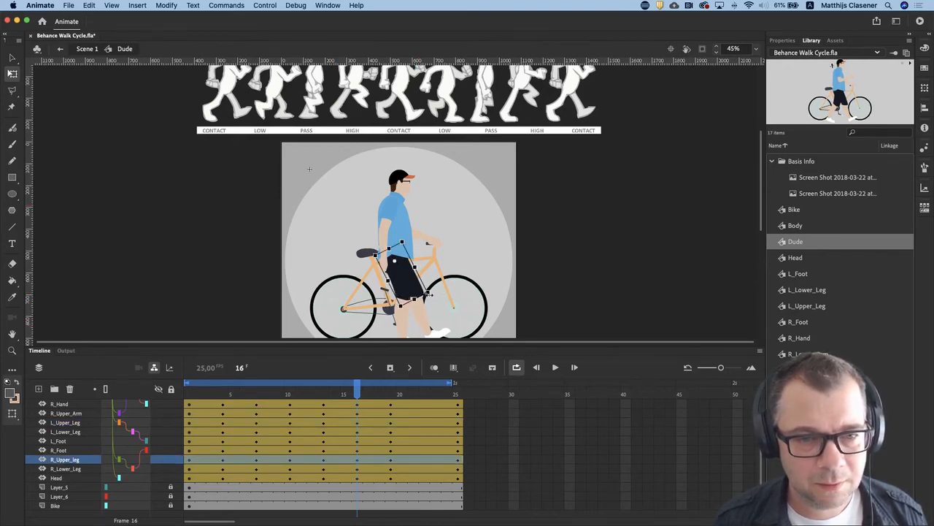
drag(436, 293, 419, 310)
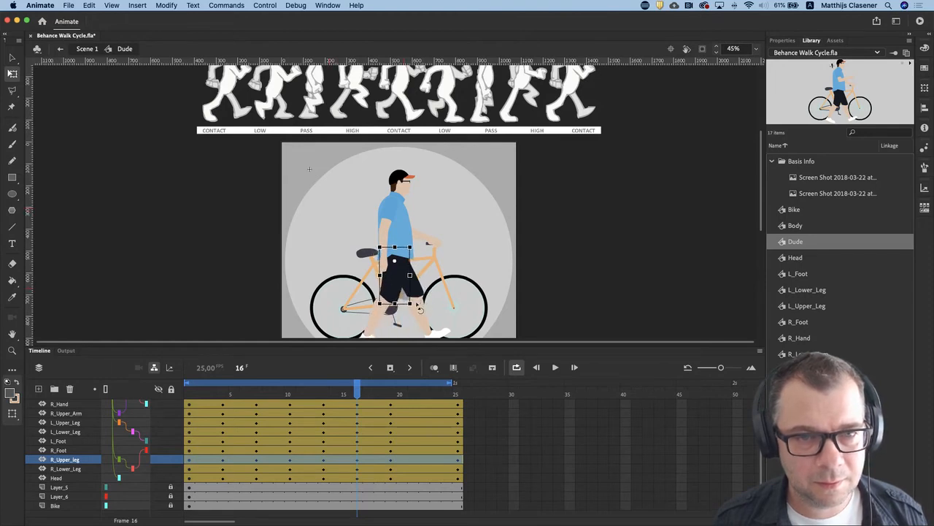
click(379, 321)
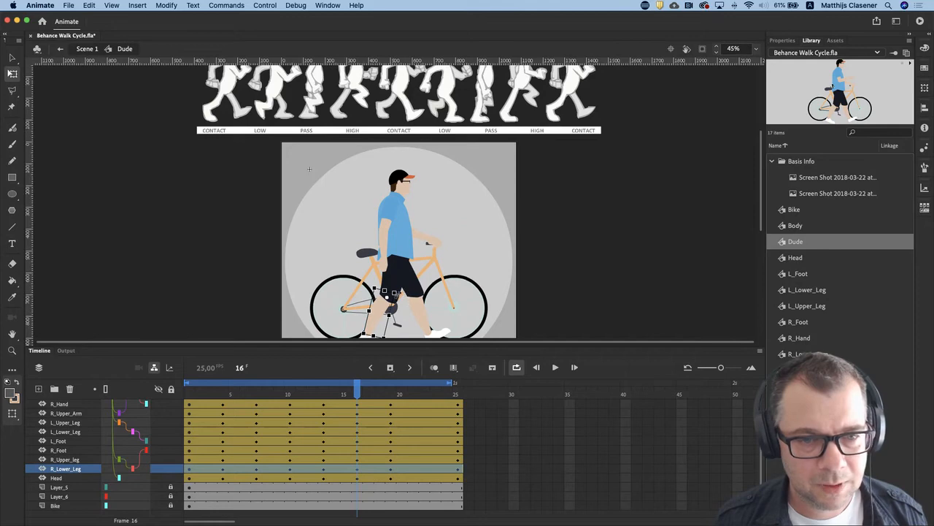
drag(400, 295, 403, 301)
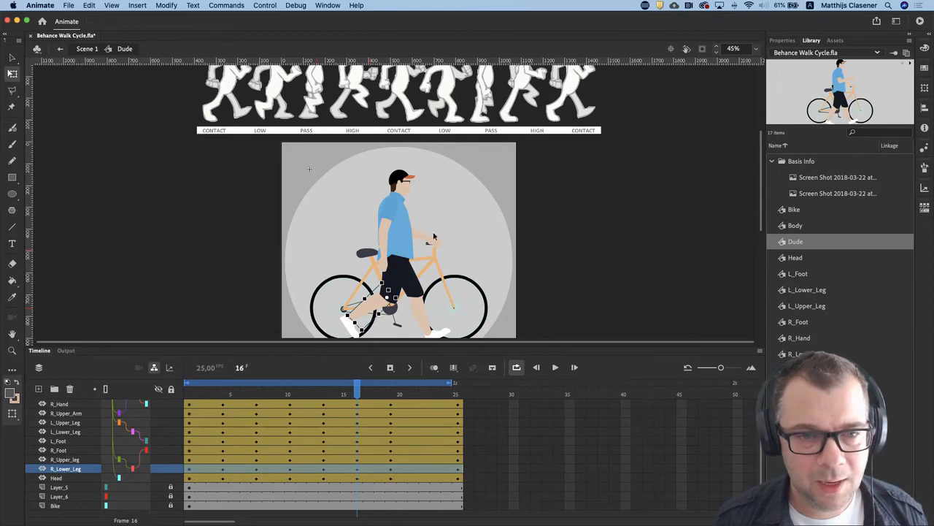
At frame 16, rotate the R_Upper_Arm further backward behind the body.
click(387, 212)
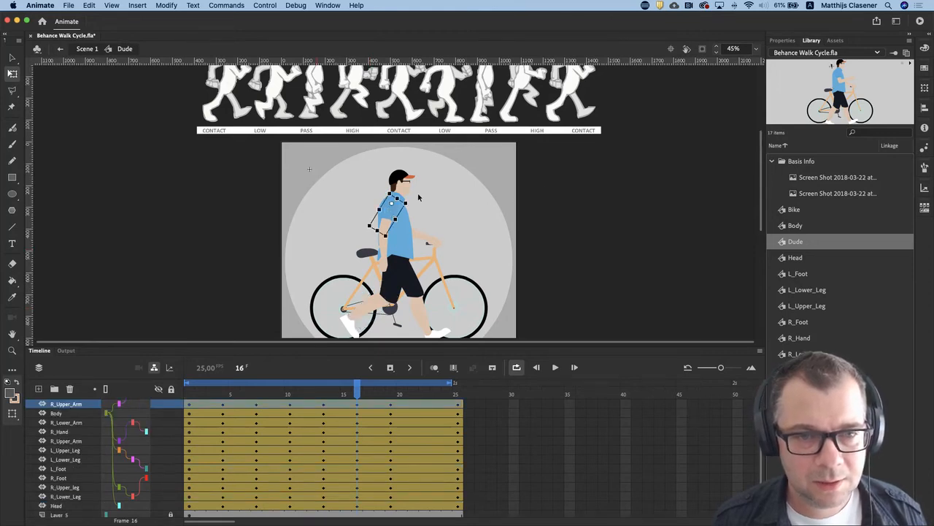
drag(410, 200, 411, 211)
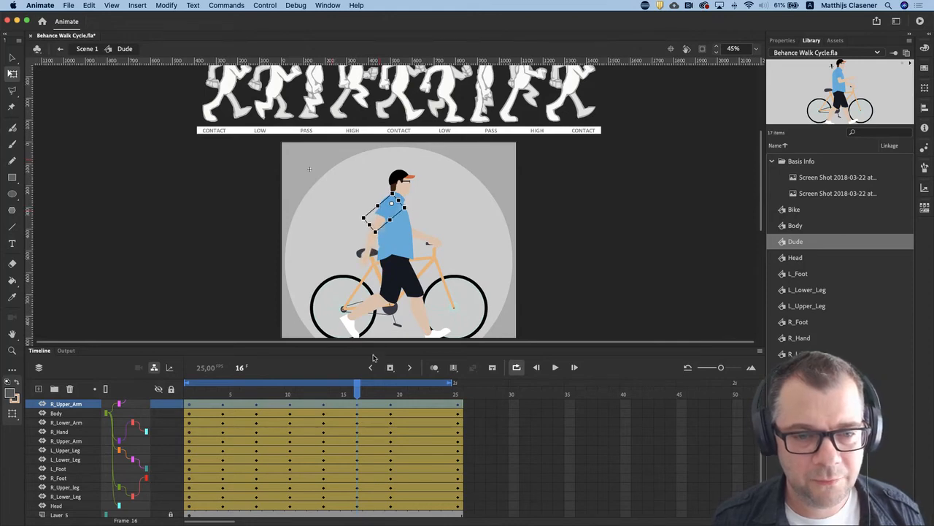
Insert keyframes at frame 22, the second high pose in the timing chart, on all body part layers down to Head.
drag(357, 387, 416, 387)
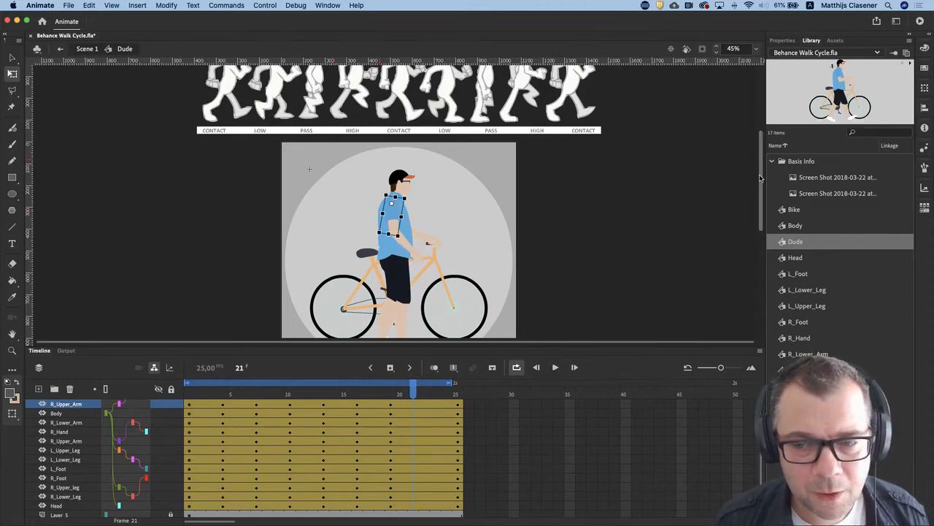
scroll(568, 281, down, 5)
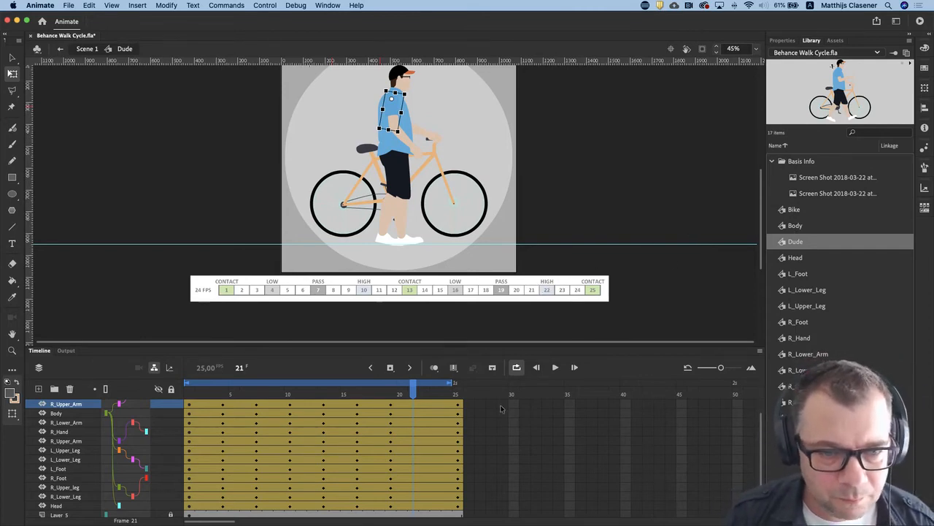
drag(414, 383, 424, 384)
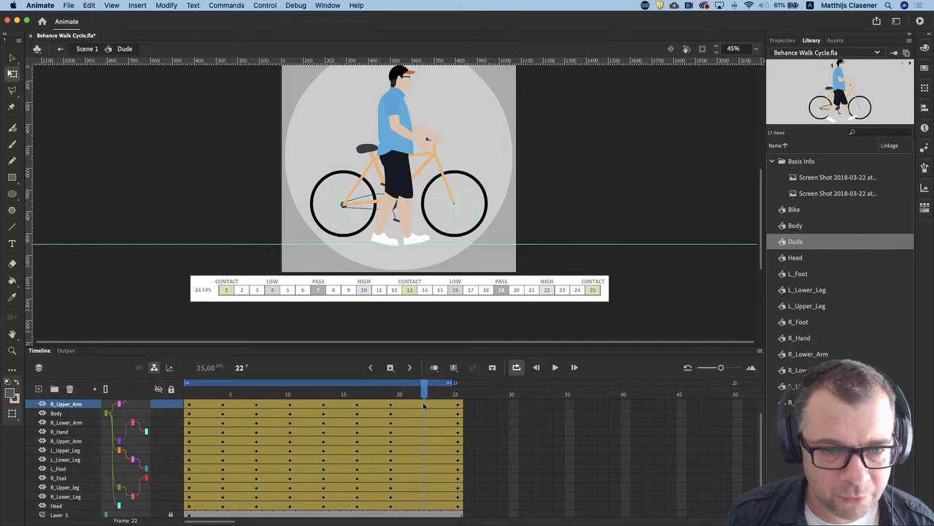
drag(426, 505, 426, 503)
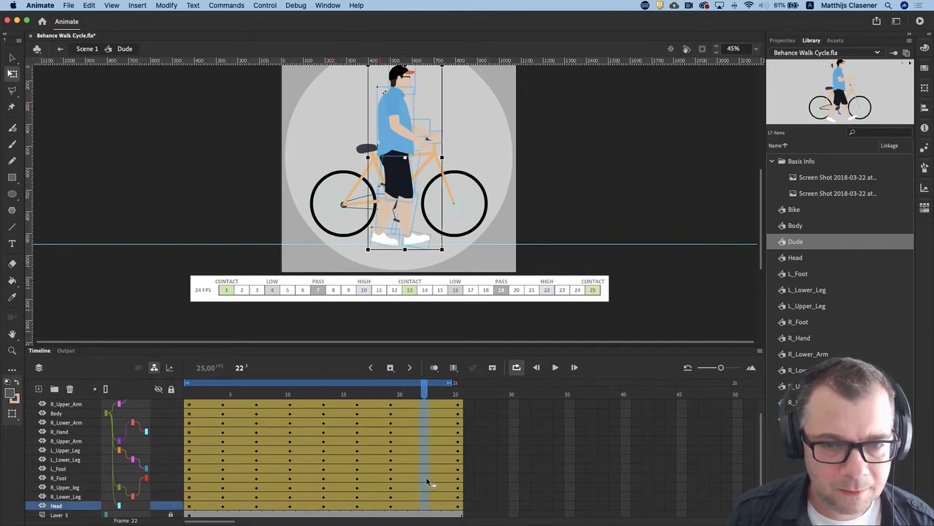
scroll(428, 484, up, 2)
click(427, 397)
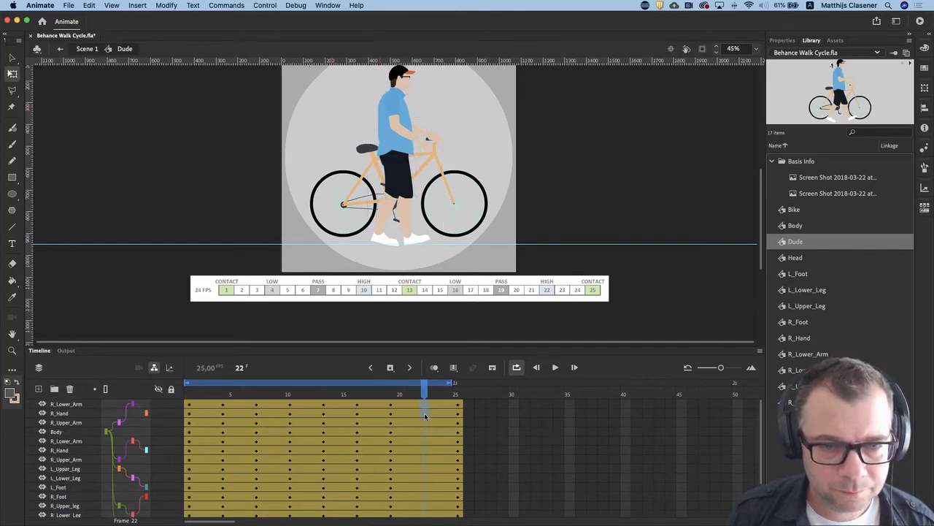
drag(428, 514, 425, 487)
click(391, 370)
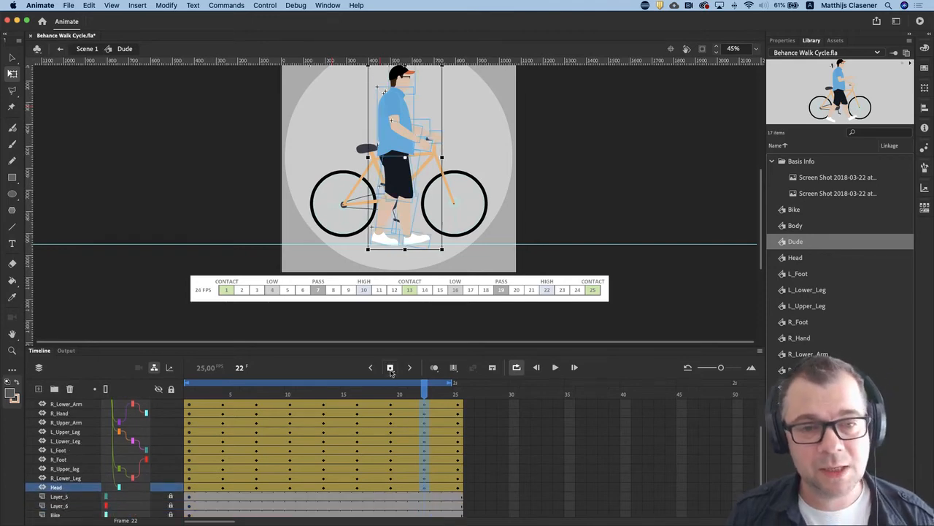
At frame 22, rotate the L_Upper_Leg forward, using the high pose in the walk reference as a guide.
drag(761, 197, 761, 157)
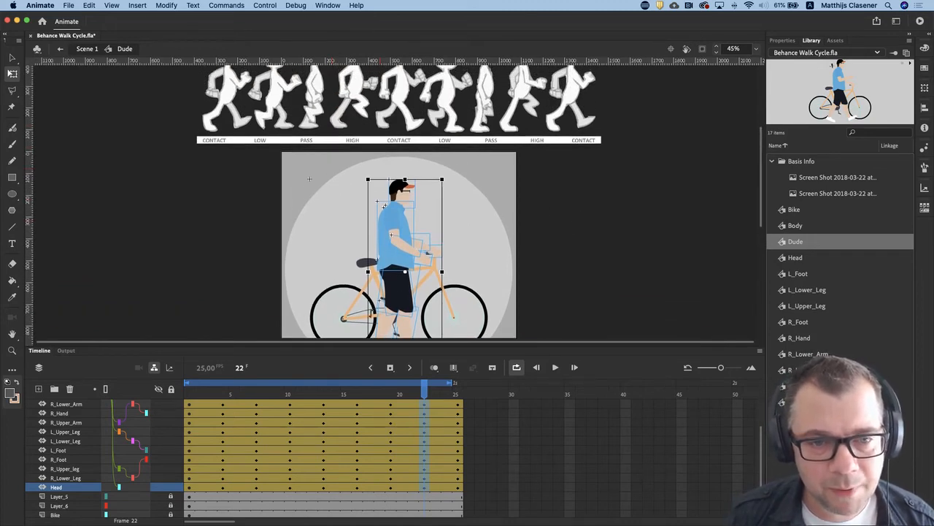
click(530, 267)
click(396, 297)
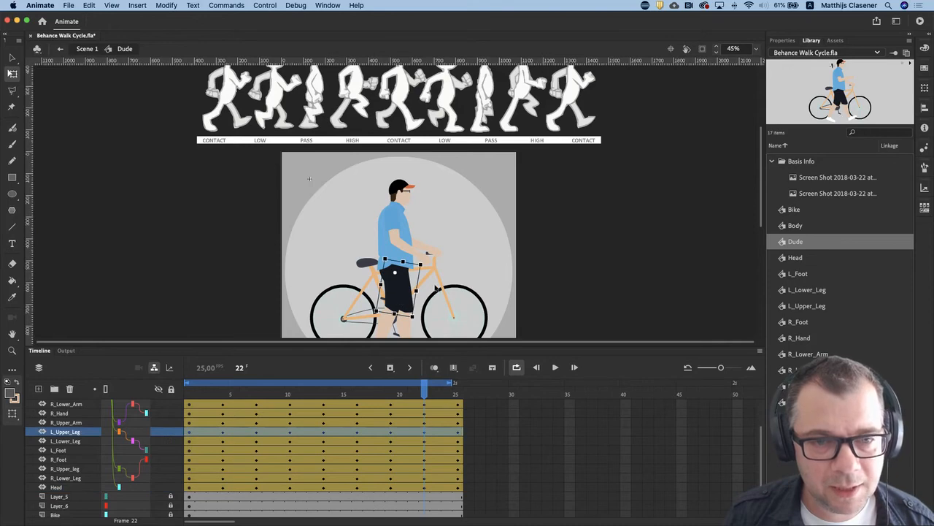
drag(427, 265, 445, 227)
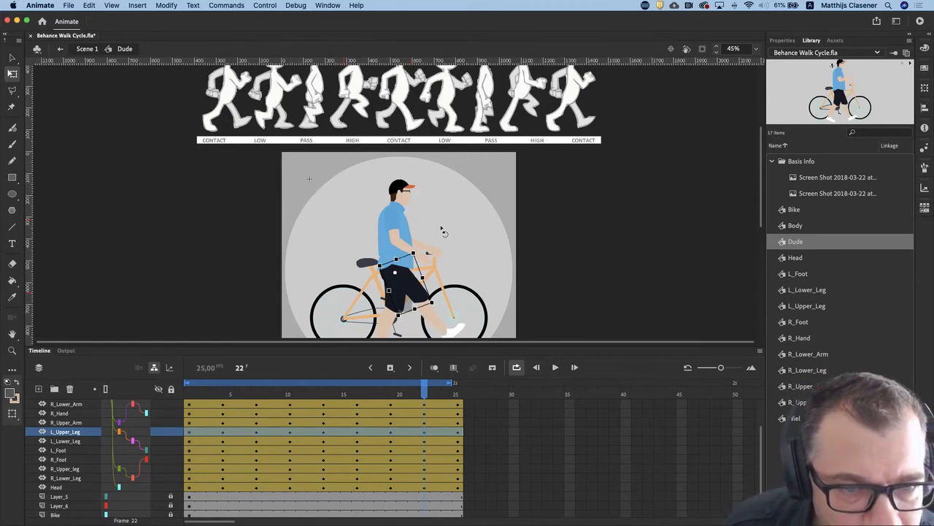
At frame 22, rotate the R_Upper_leg backward and turn the R_Lower_Leg slightly further back.
click(404, 303)
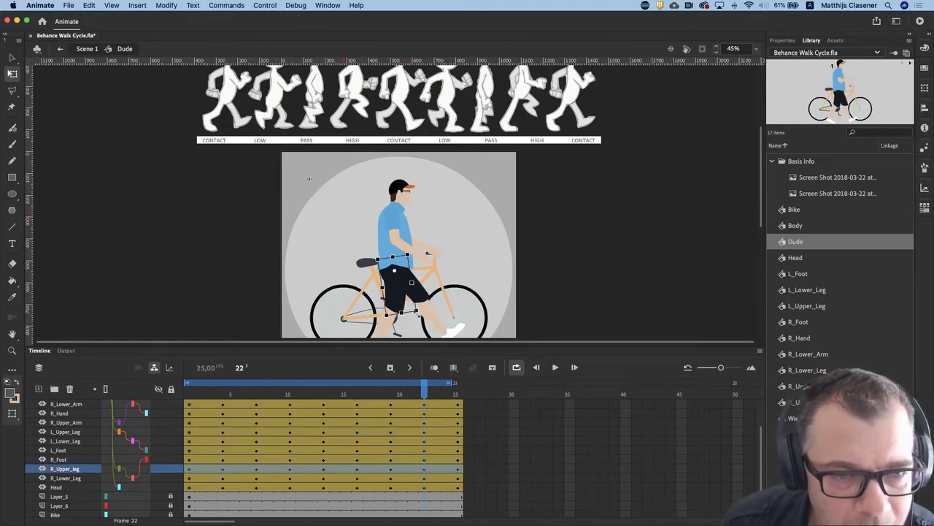
drag(425, 314, 417, 322)
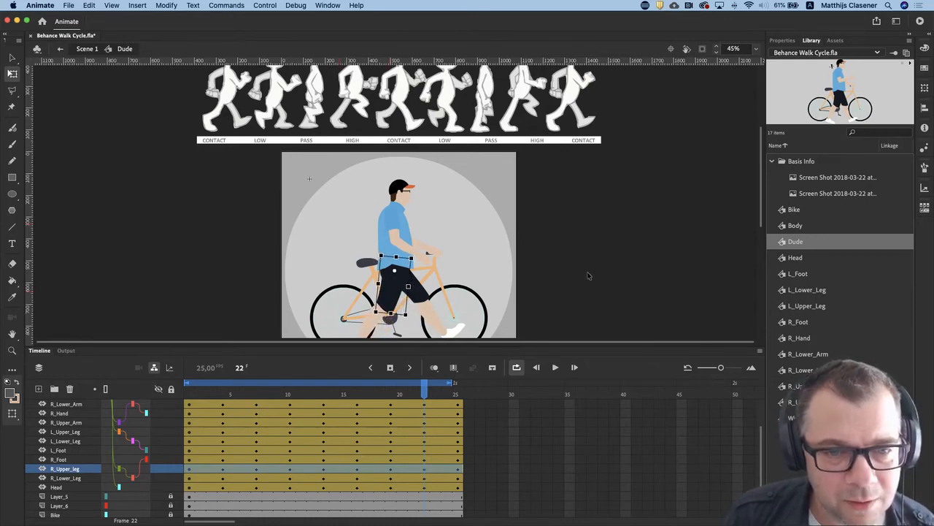
scroll(759, 233, down, 3)
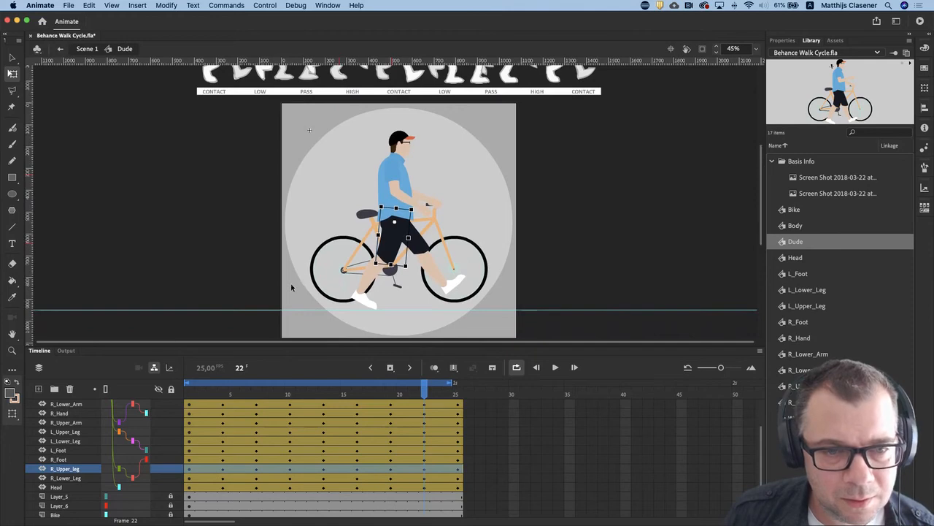
click(365, 291)
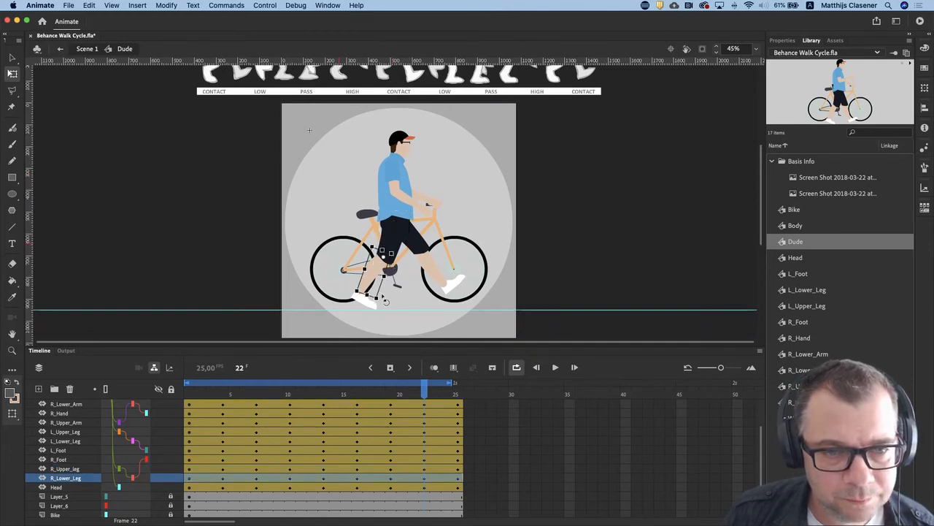
drag(383, 302, 376, 298)
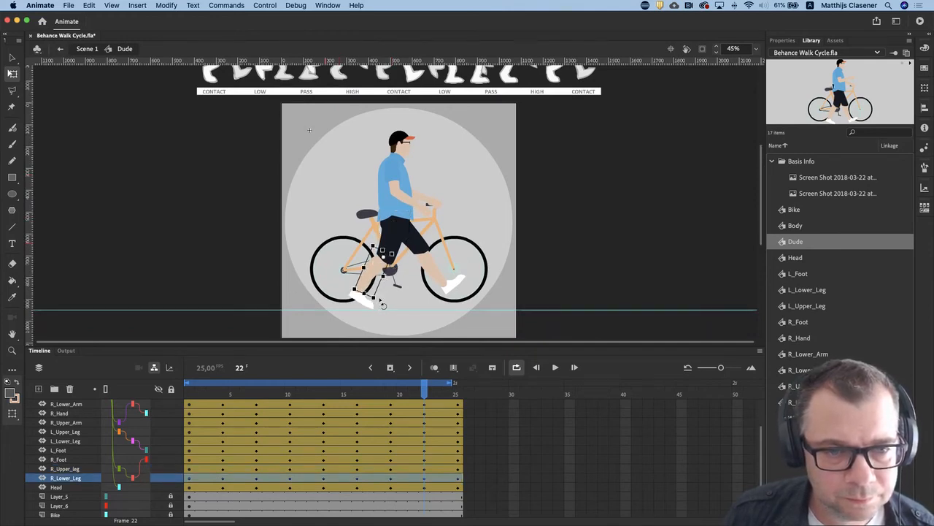
click(359, 295)
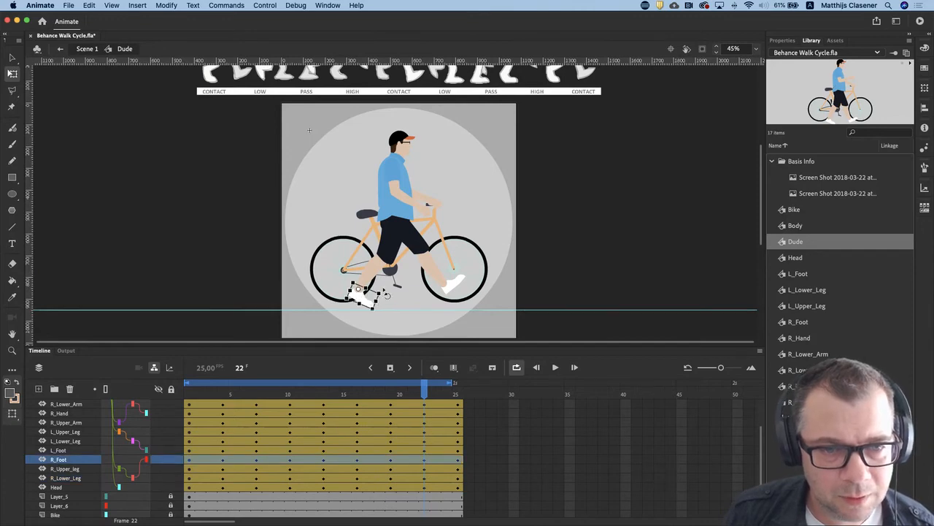
At frame 22, raise the L_Upper_Leg further forward and bend the L_Lower_Leg back at the knee to match the high pose reference.
click(421, 243)
scroll(453, 250, up, 5)
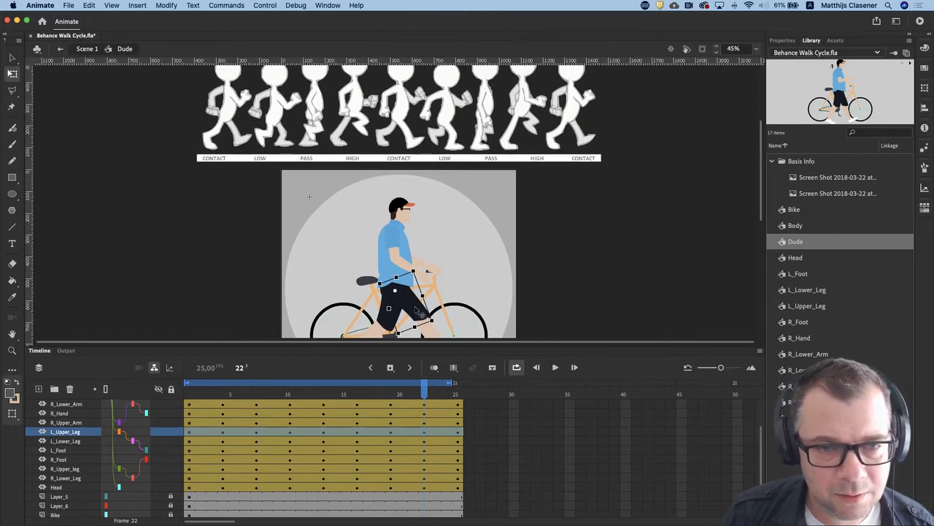
drag(438, 319, 430, 345)
click(445, 320)
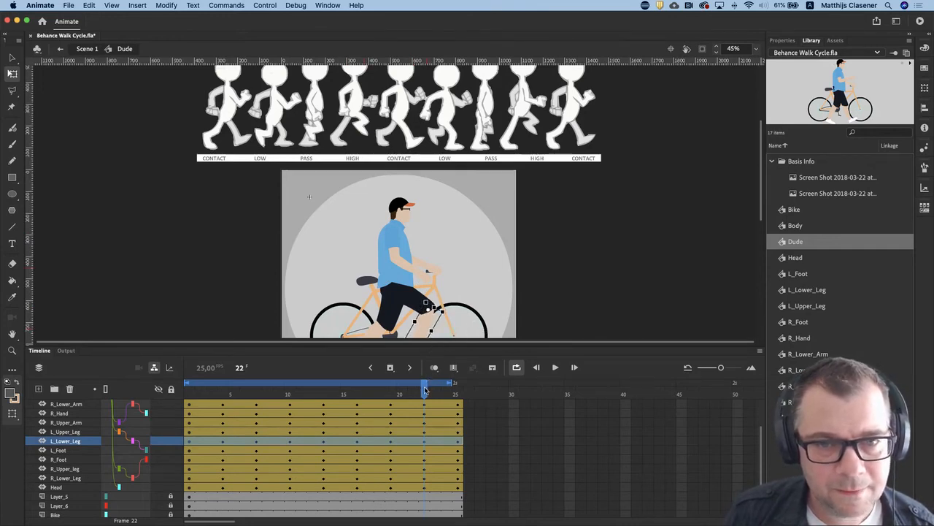
drag(763, 184, 762, 201)
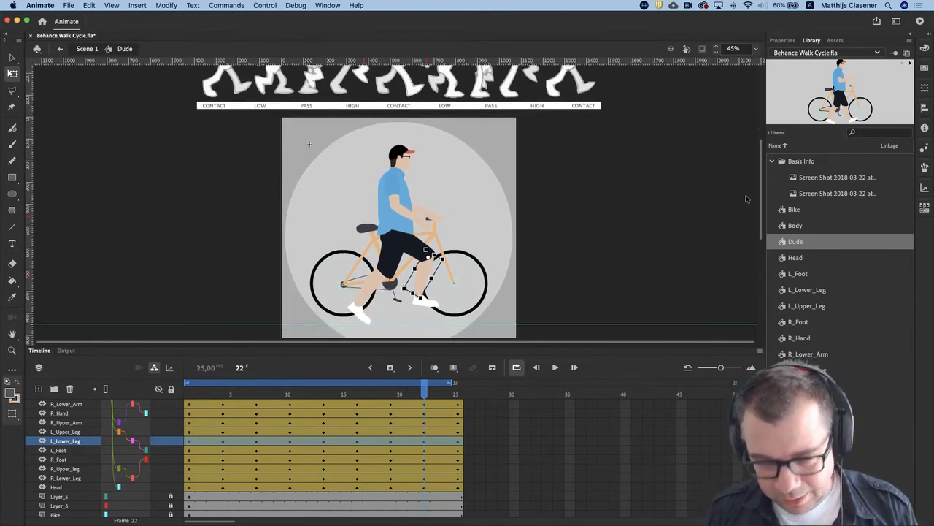
Scrub and play the Dude symbol's timeline to review the full walk cycle up to frame 25.
click(395, 184)
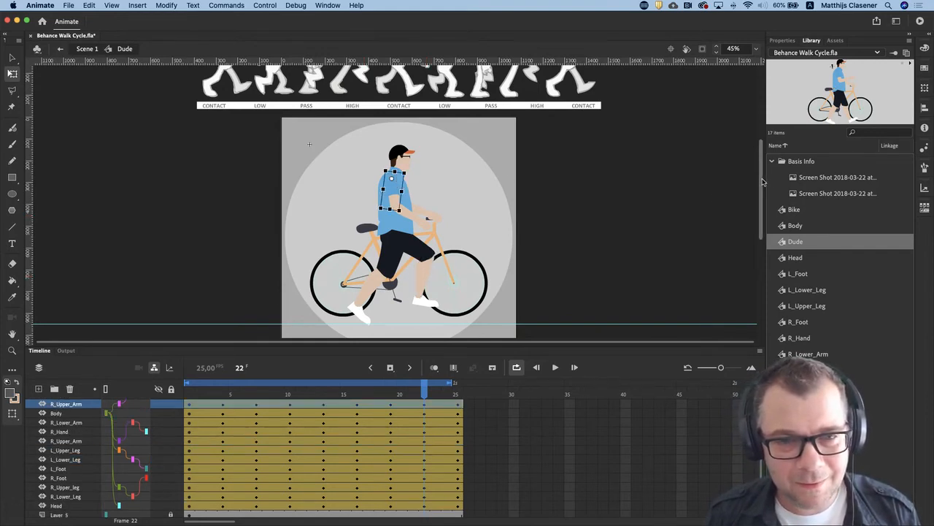
drag(761, 180, 760, 190)
key(super+minus)
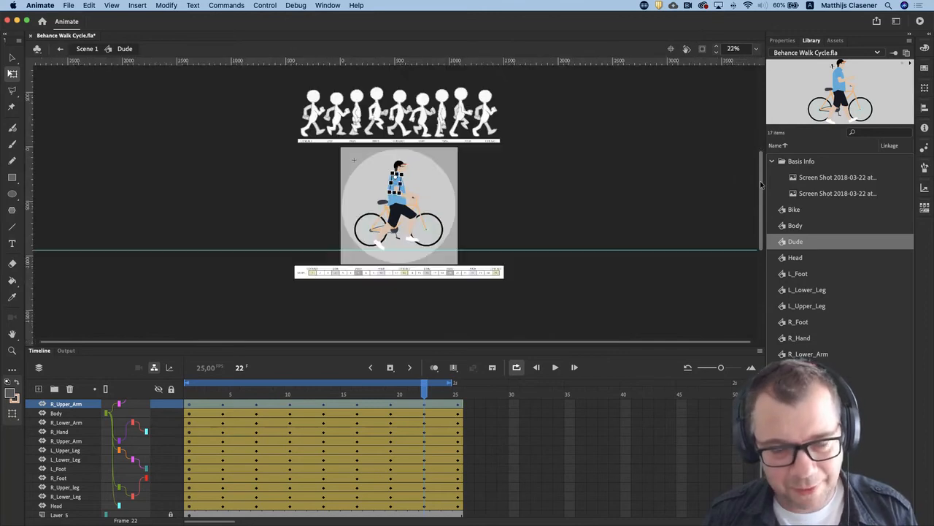
click(523, 196)
drag(426, 385, 458, 387)
drag(296, 387, 457, 384)
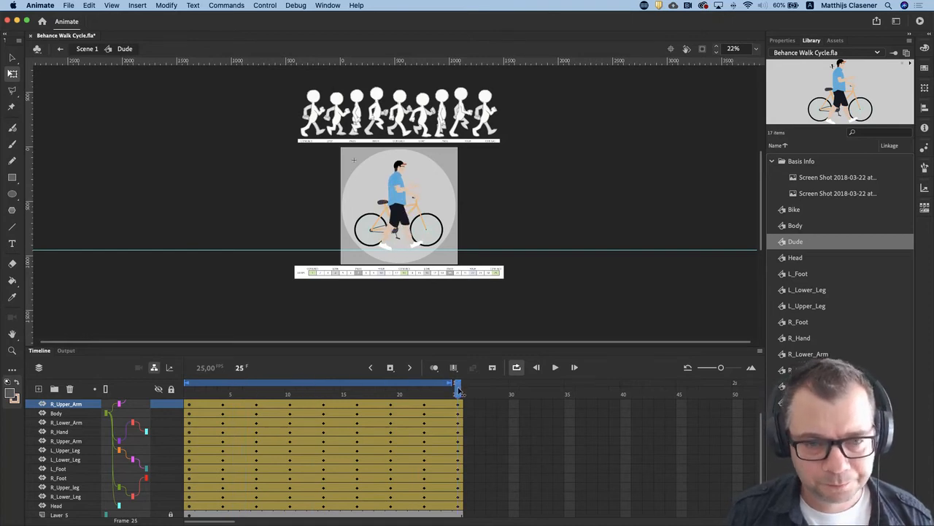
click(555, 368)
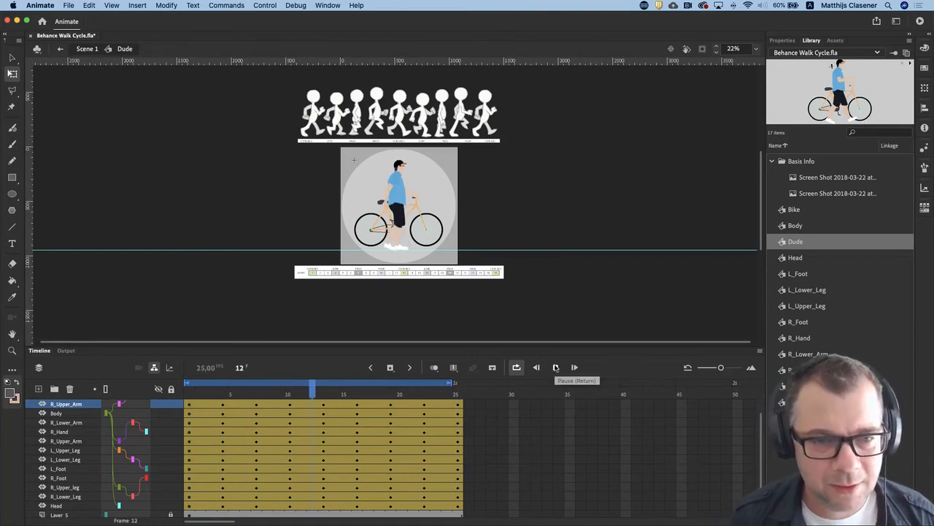
click(369, 390)
drag(369, 390, 456, 405)
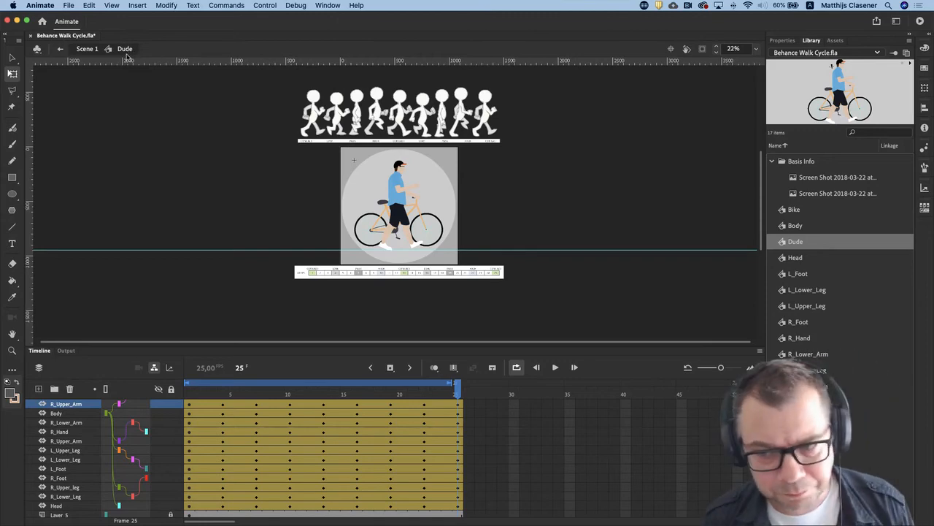
Return to Scene 1 and extend the Shape, Dude and Legenda layers with frames up to frame 100.
click(87, 49)
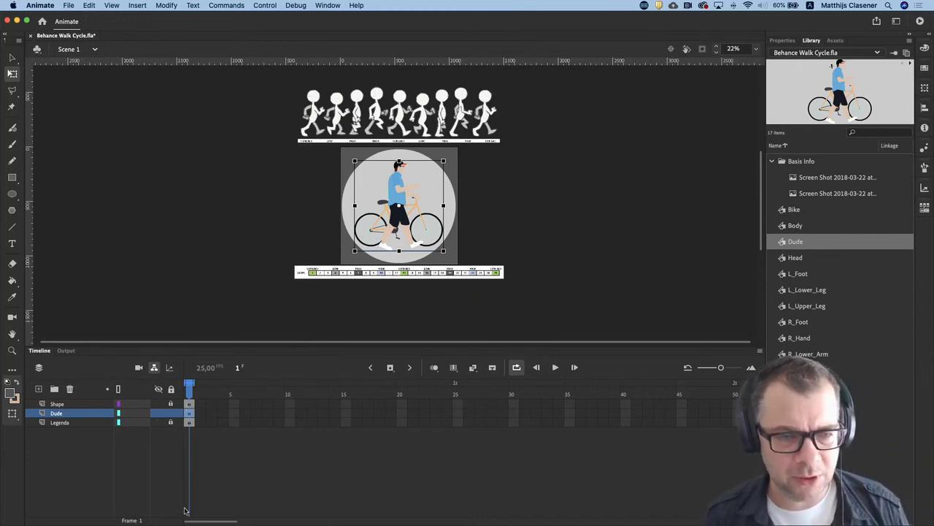
drag(721, 369, 713, 371)
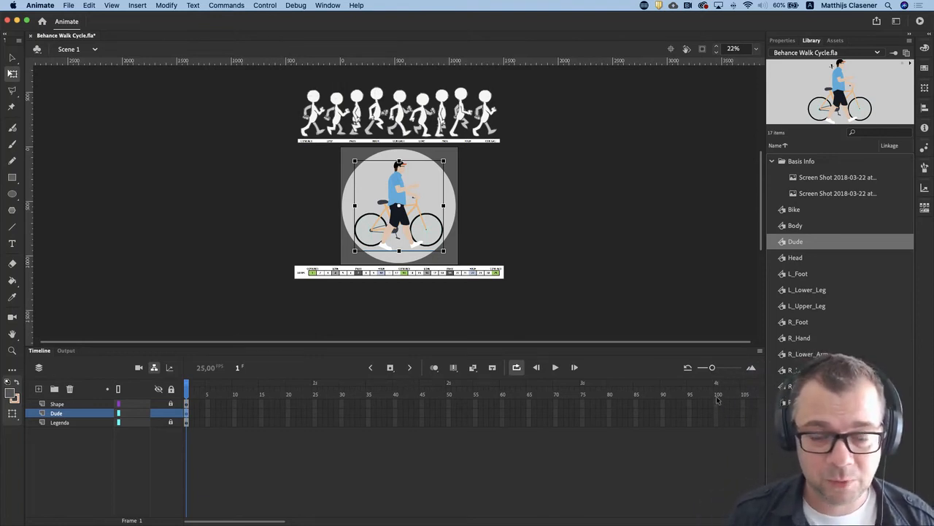
drag(718, 398, 717, 425)
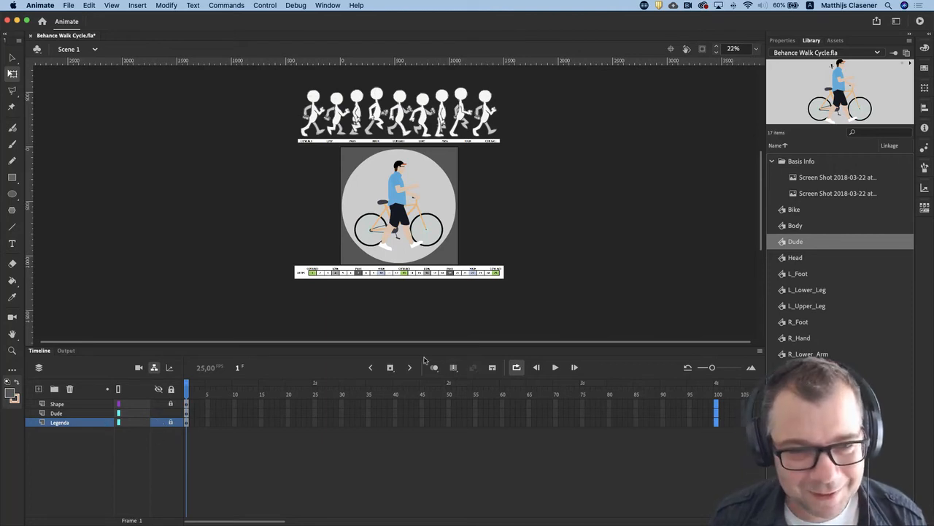
click(391, 368)
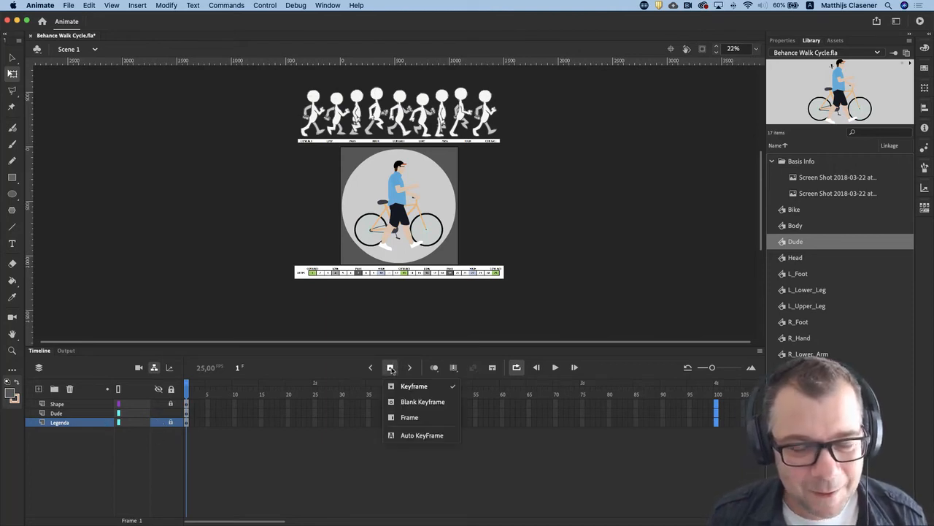
click(411, 418)
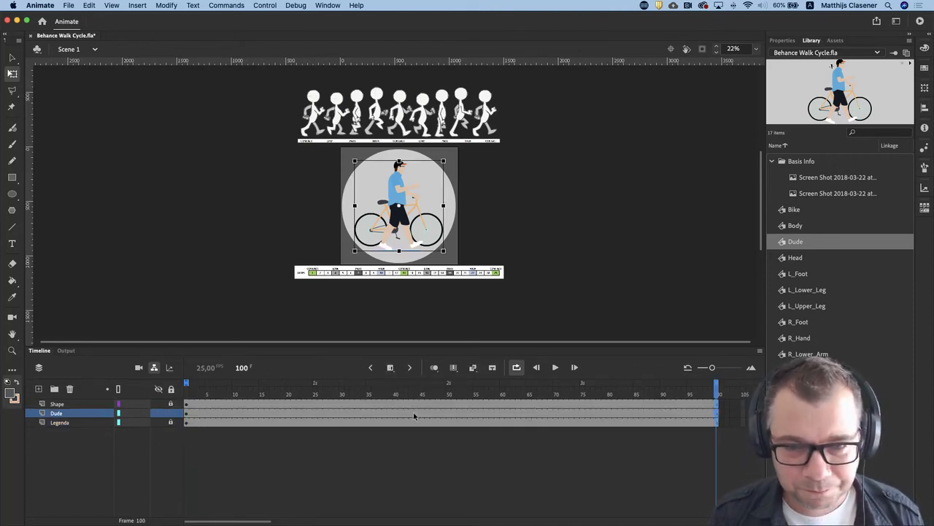
Scrub through the Scene 1 timeline to check how the walk cycle repeats.
drag(192, 393, 400, 428)
drag(335, 430, 75, 408)
scroll(168, 404, right, 2)
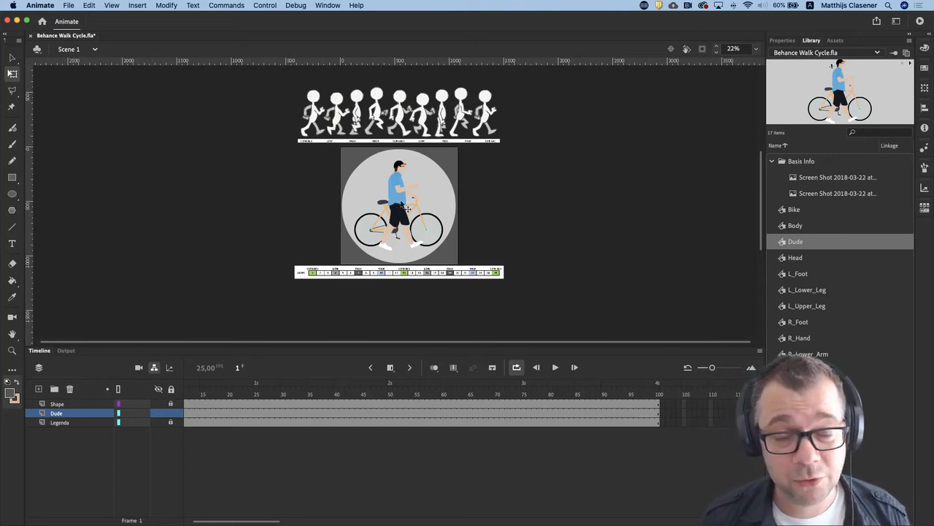
Inside the Dude symbol, insert keyframes at frame 24 on all body part layers down to Head.
click(407, 208)
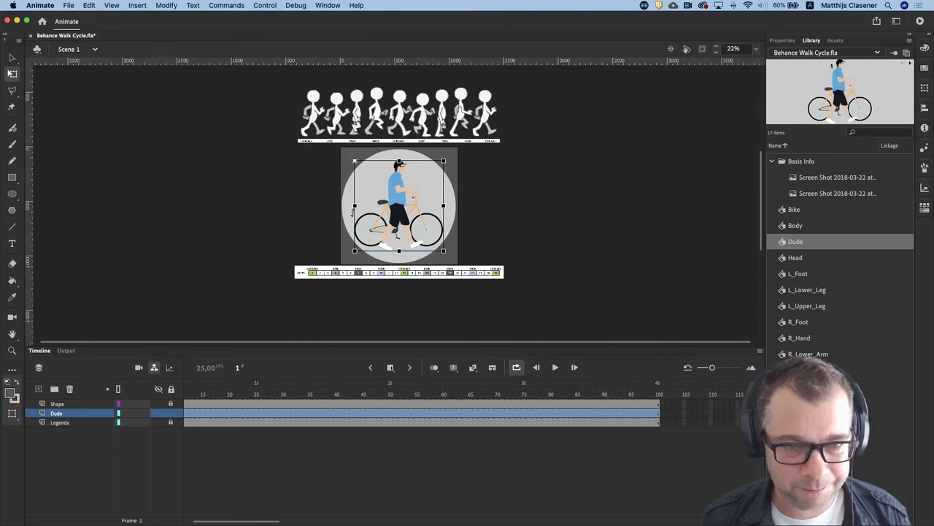
double_click(406, 180)
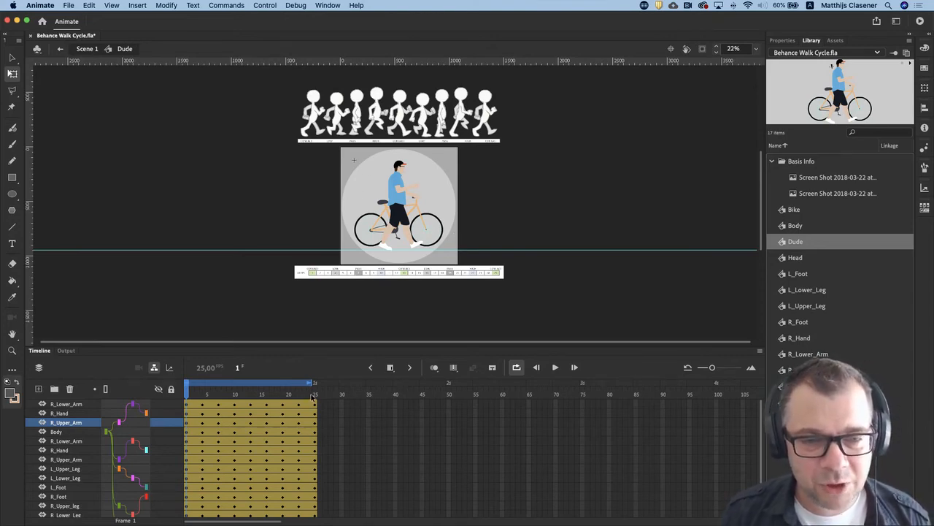
mouse_move(319, 511)
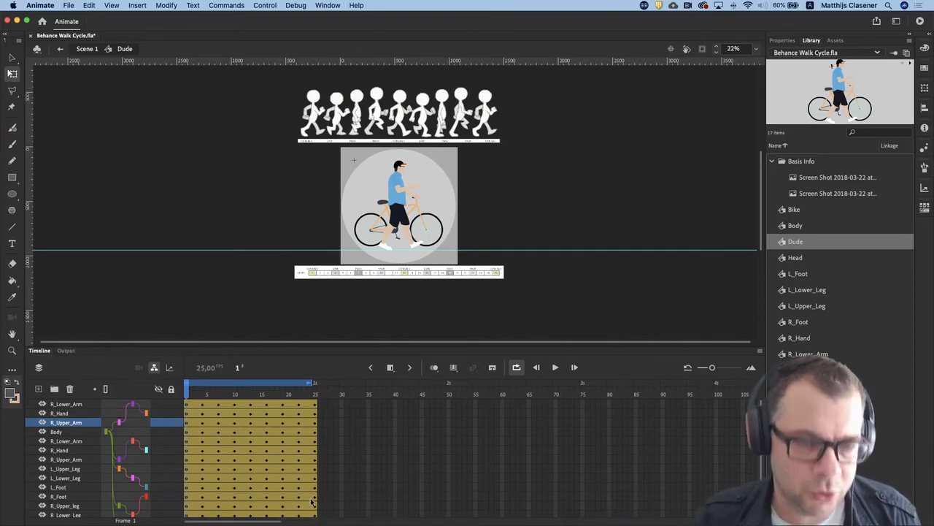
click(311, 400)
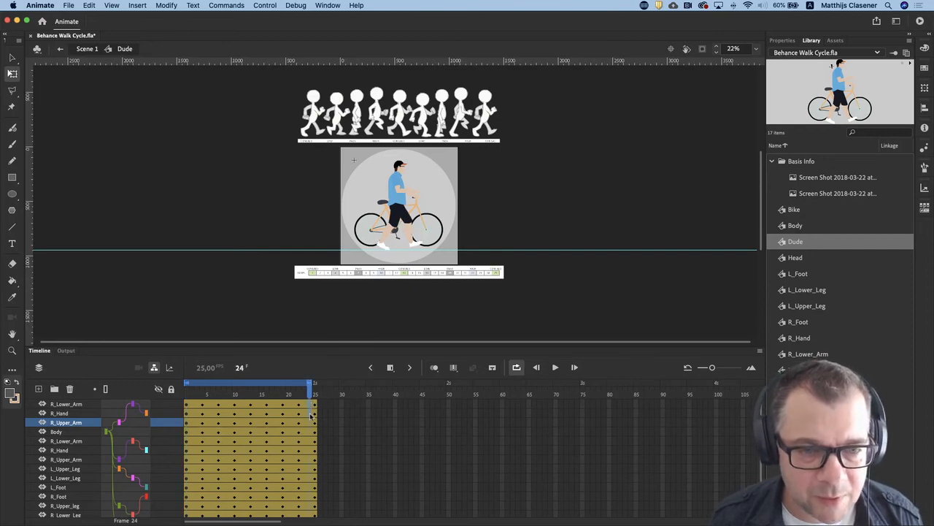
click(311, 456)
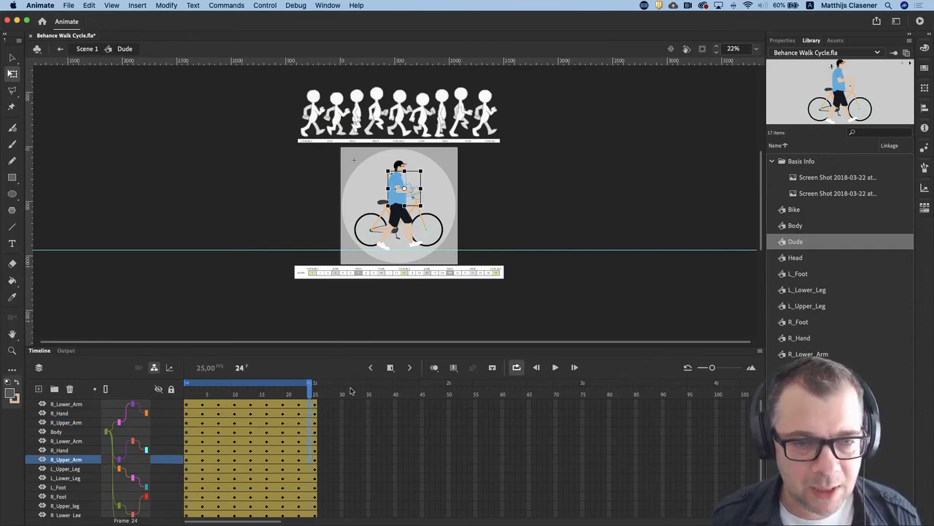
click(313, 402)
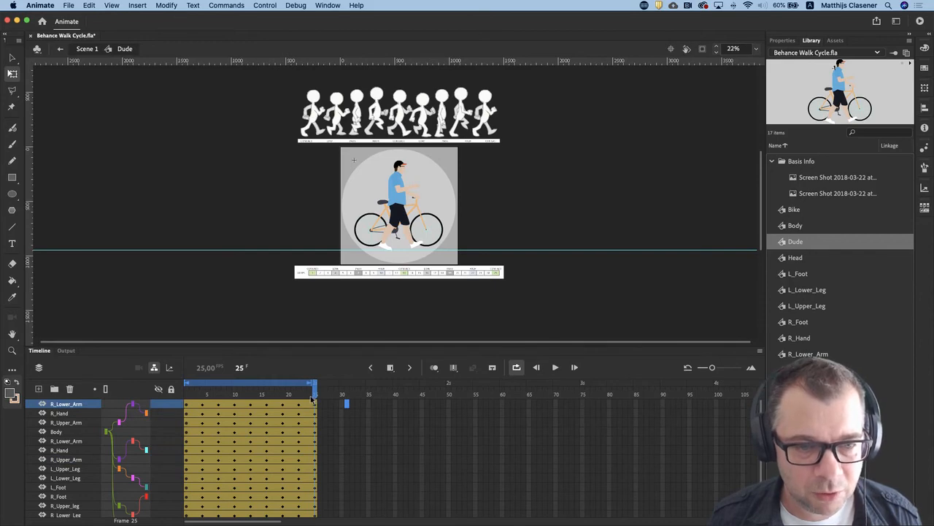
click(311, 398)
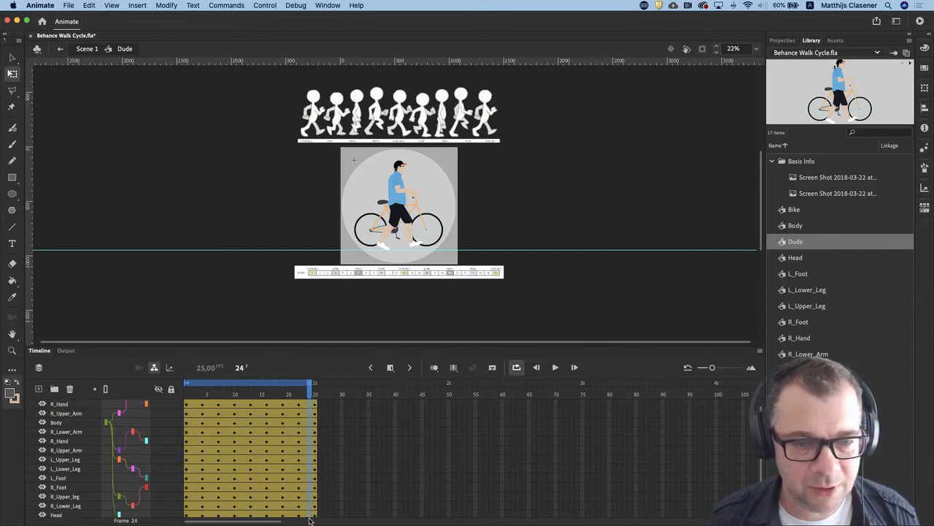
scroll(310, 503, down, 3)
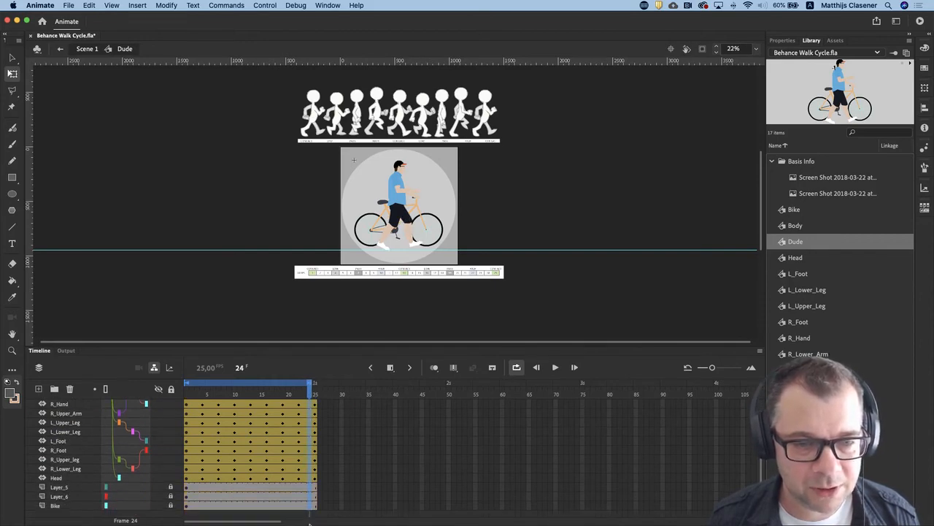
click(310, 478)
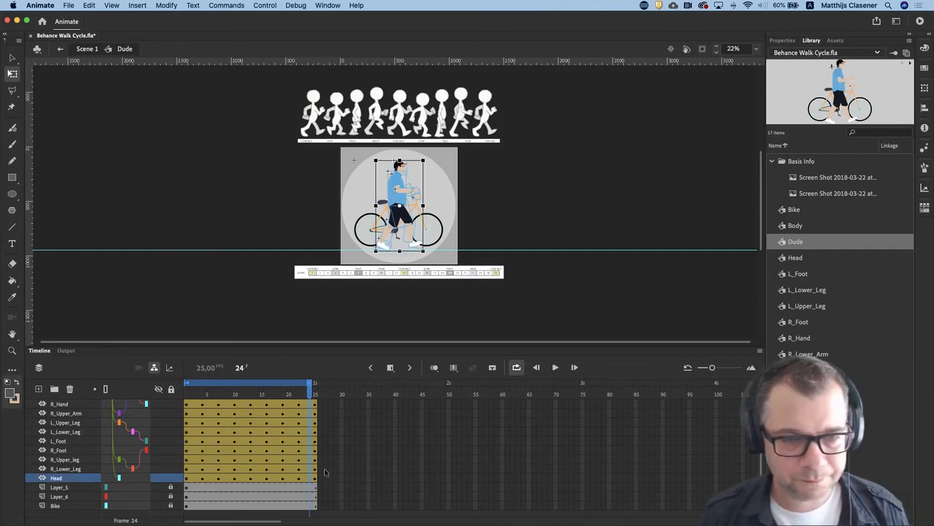
click(389, 368)
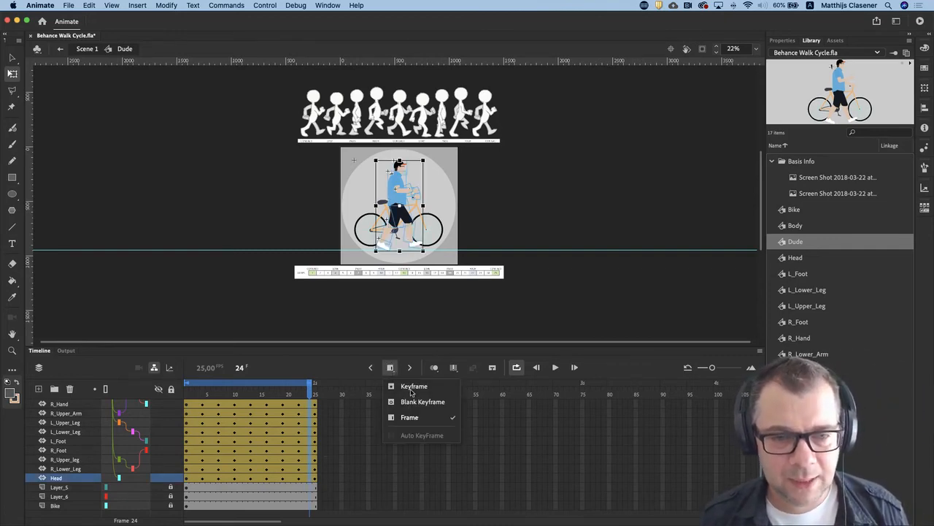
click(414, 387)
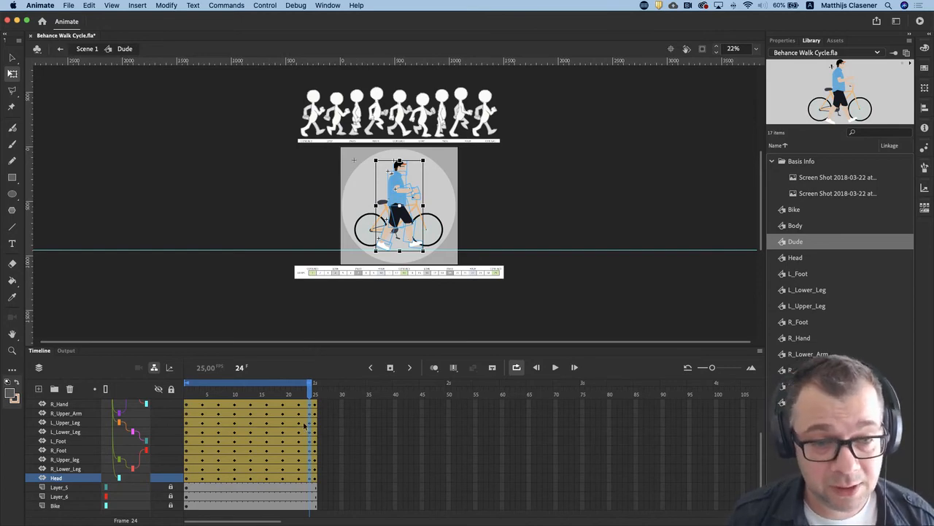
Remove frame 25 from all layers of the Dude symbol, down to the bike layers.
click(315, 503)
scroll(316, 420, up, 3)
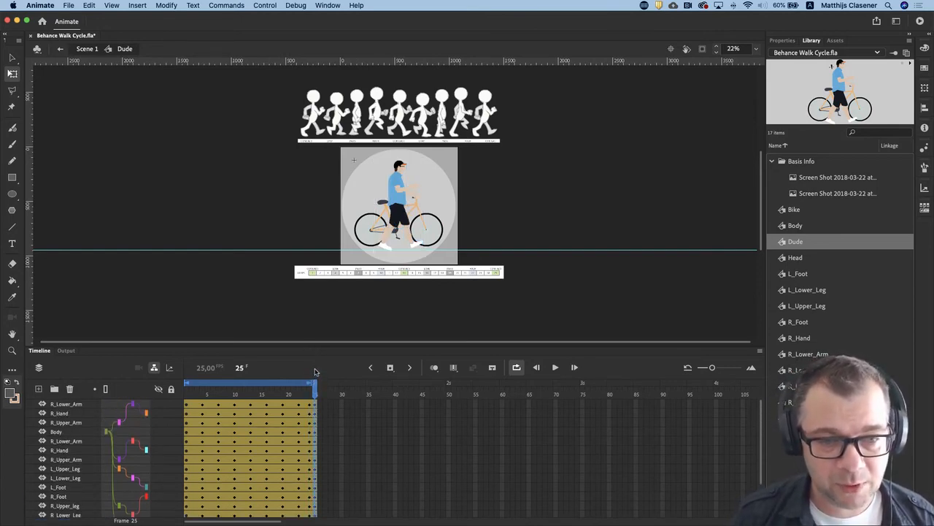
key(super+a)
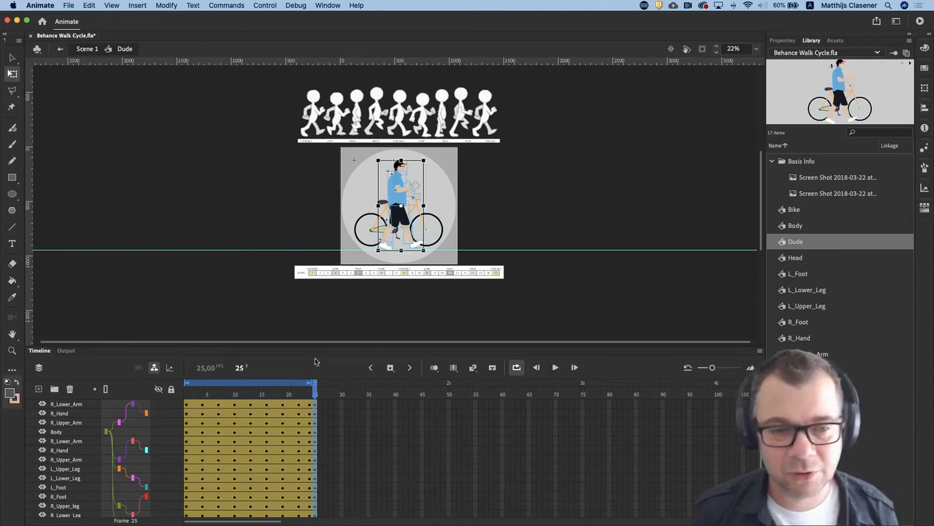
right_click(316, 431)
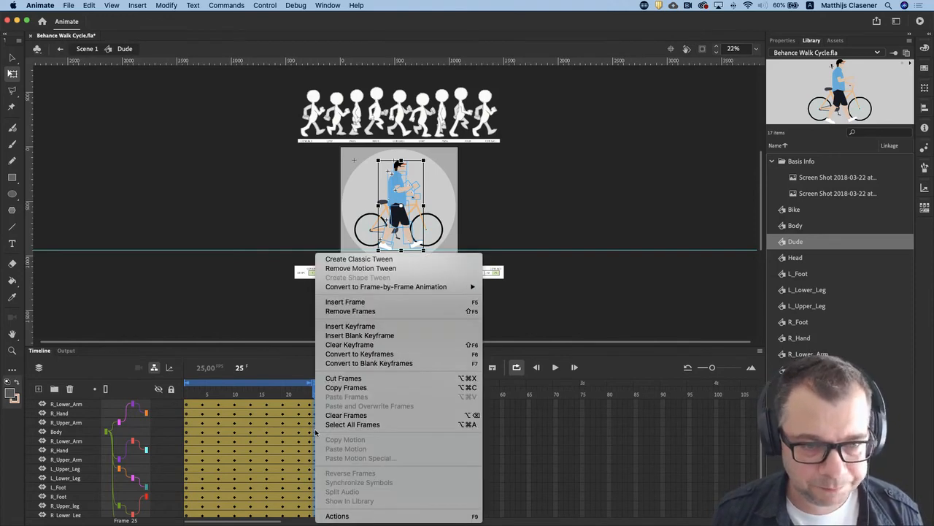
click(399, 312)
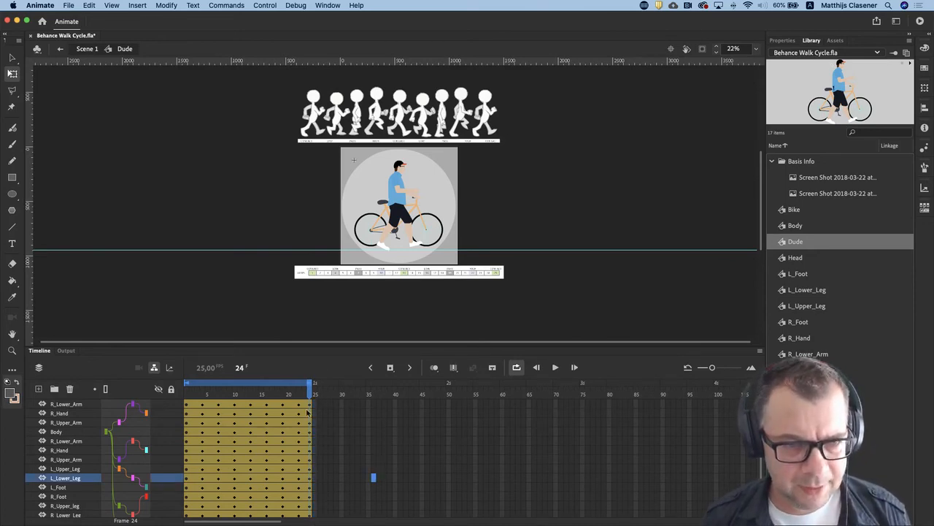
Return to Scene 1 and play the timeline from the start to check that the walk cycle loops seamlessly.
double_click(295, 211)
drag(310, 382, 188, 382)
click(555, 367)
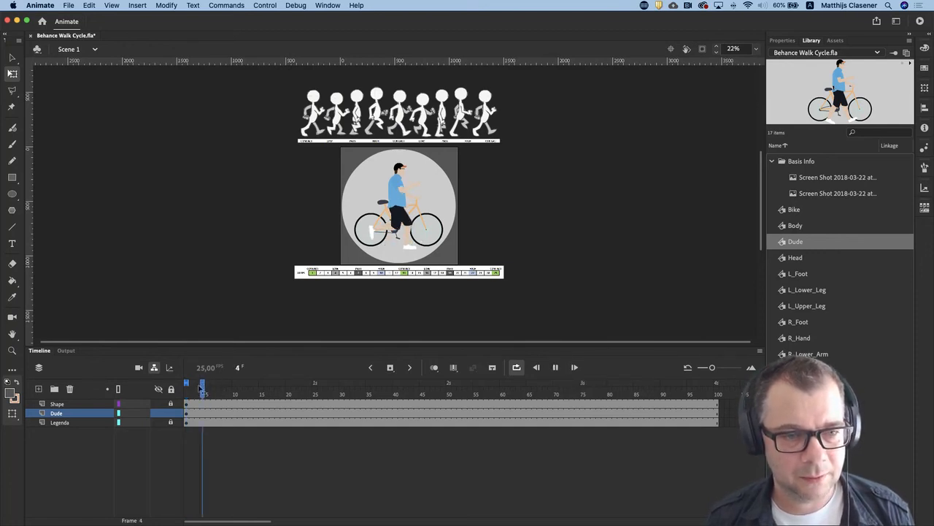
click(517, 367)
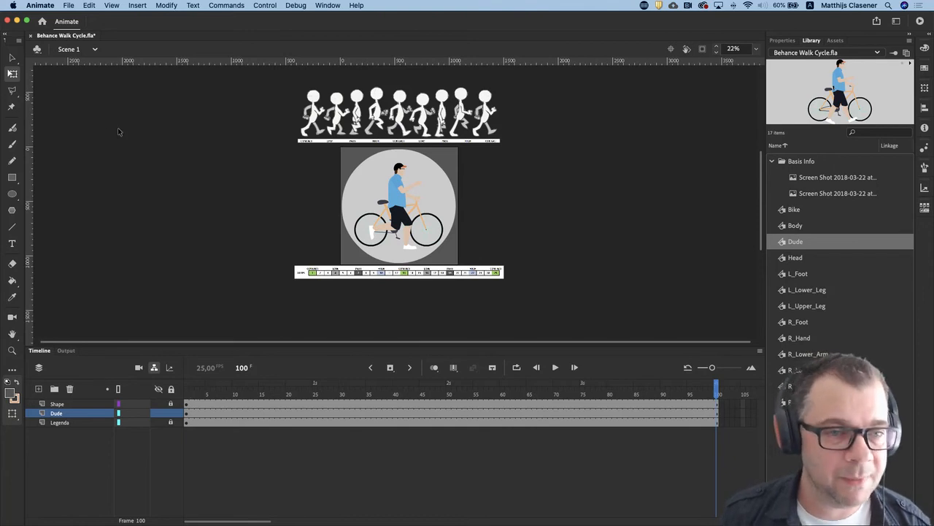
Export the entire movie at 1080 by 1080 px as H.264 video with the High Quality 1080p HD preset, sending it to Media Encoder.
click(70, 6)
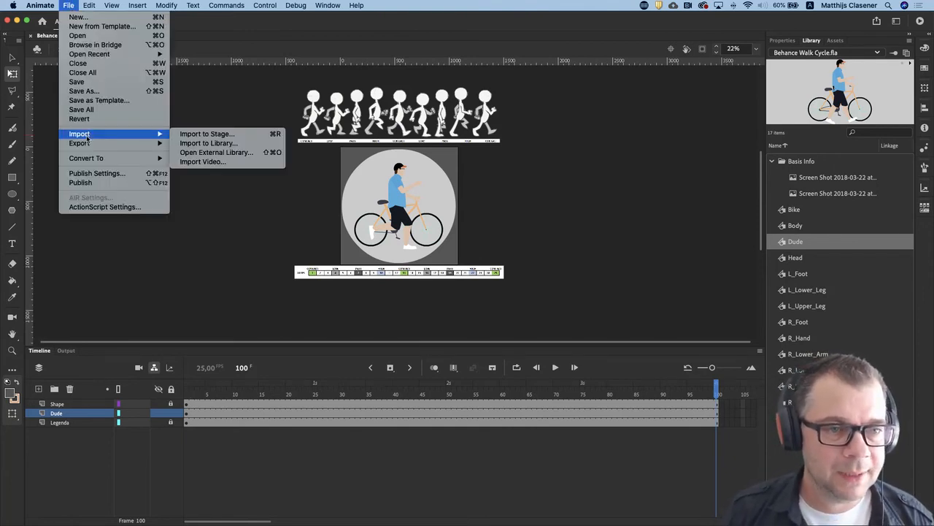
mouse_move(86, 143)
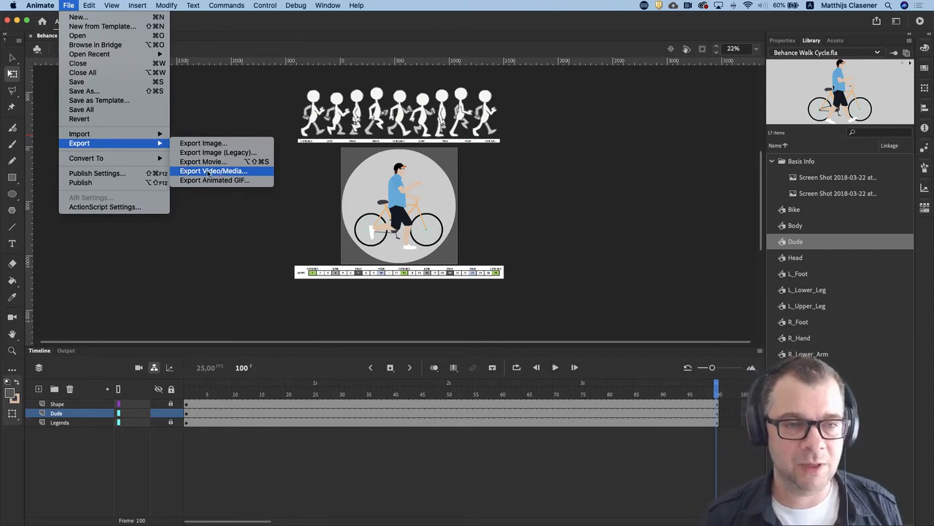
click(227, 170)
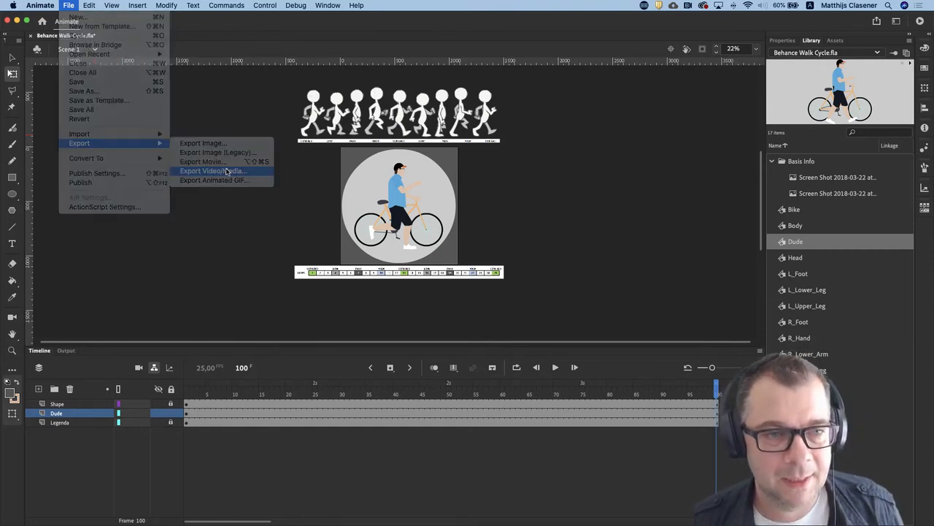
drag(171, 65, 267, 76)
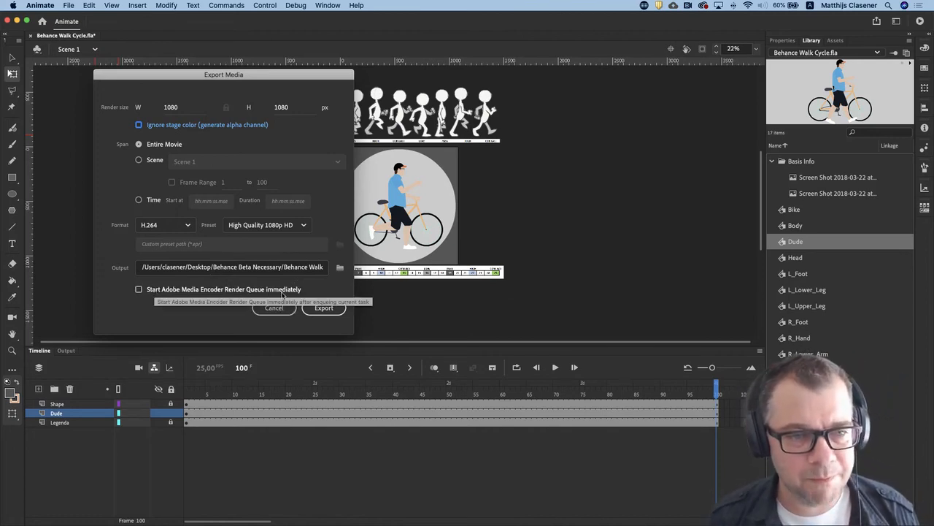
click(325, 307)
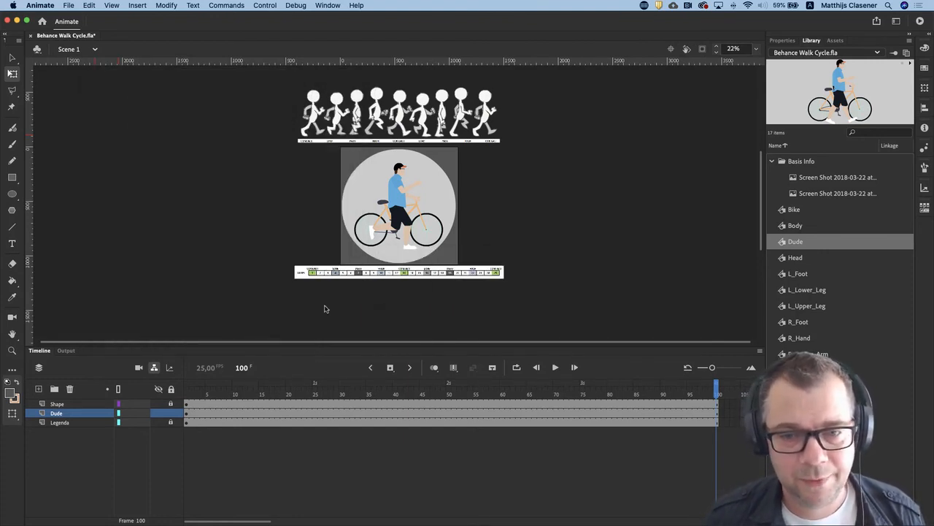
mouse_move(239, 520)
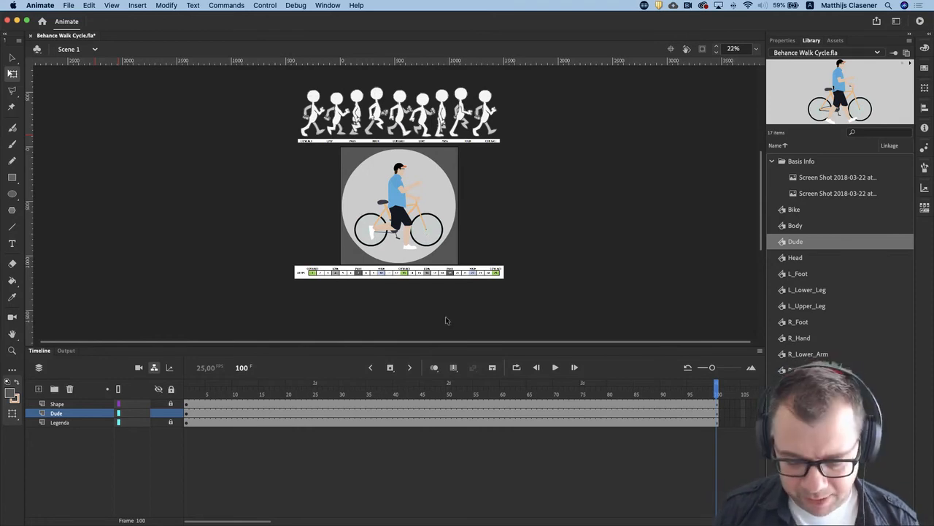
Inside the Dude symbol, toggle the parenting view off and on to compare the layer displays, and return to Scene 1.
key(super+equal)
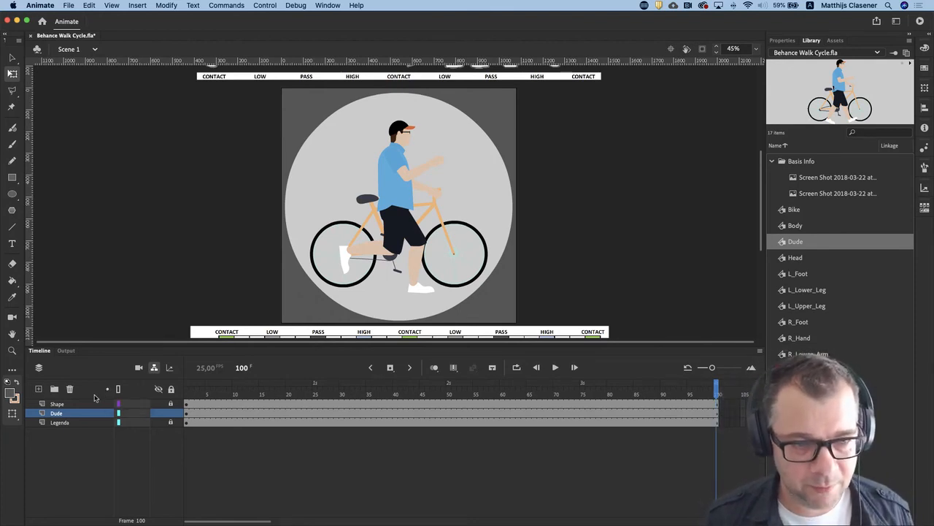
double_click(395, 186)
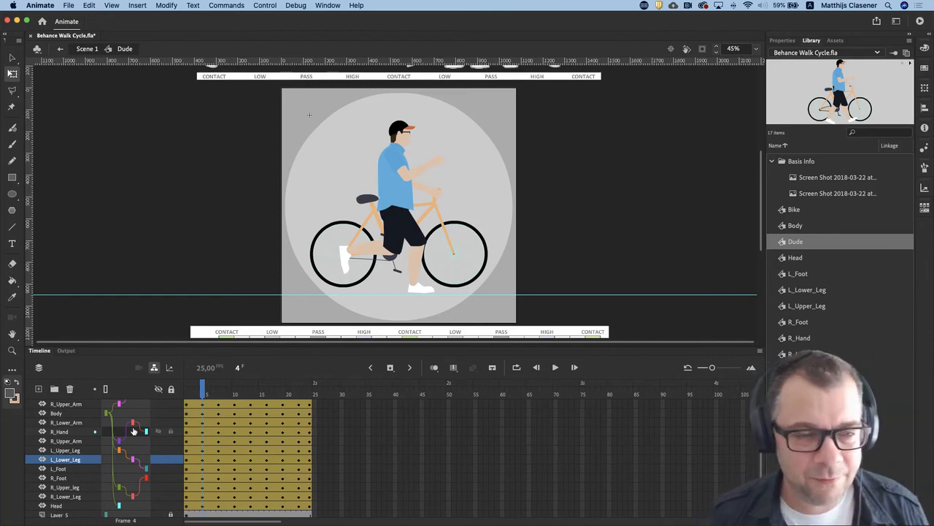
click(154, 367)
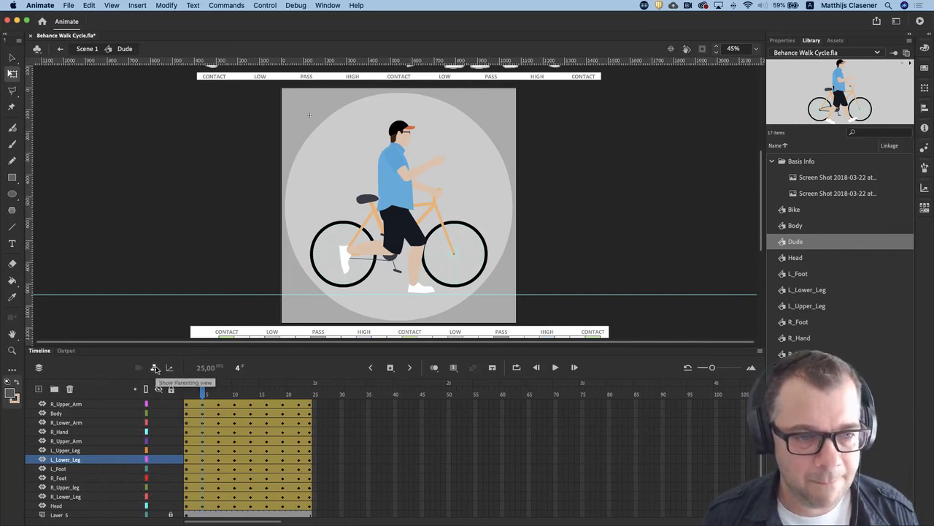
click(155, 368)
click(155, 368)
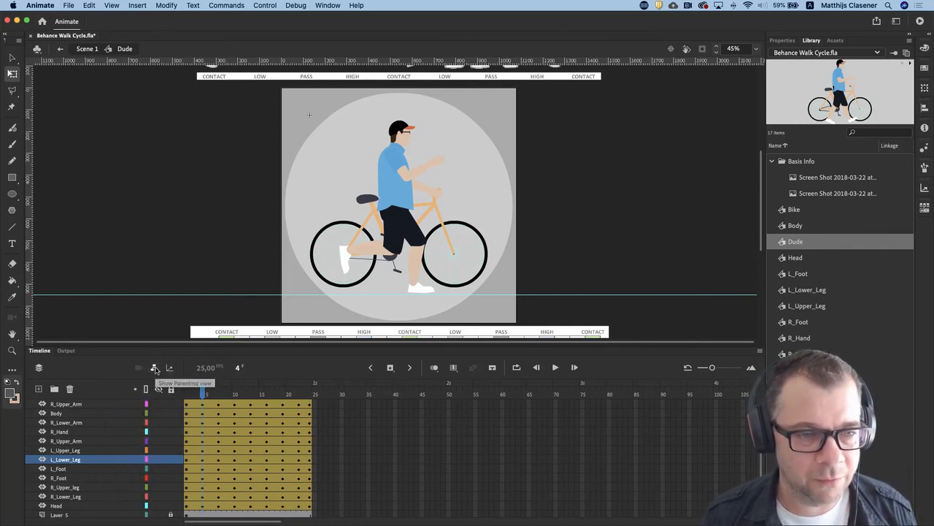
click(155, 368)
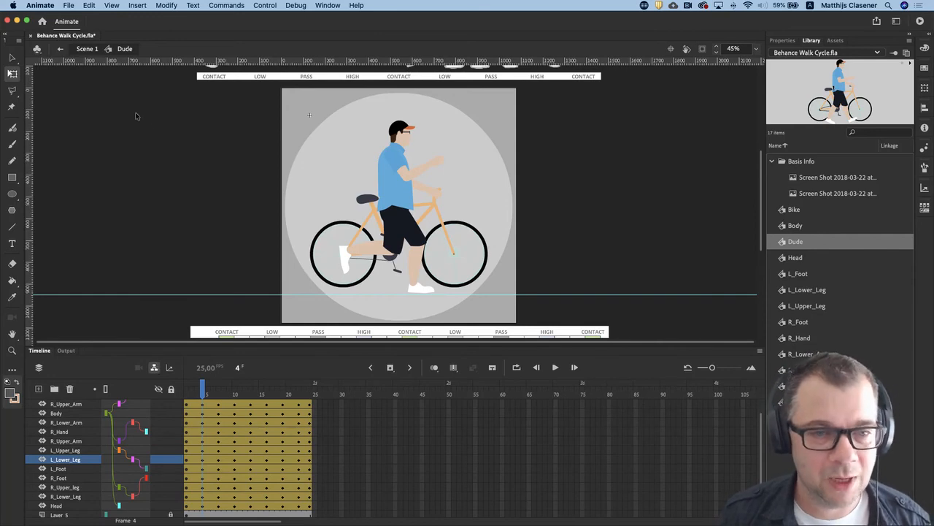
click(87, 48)
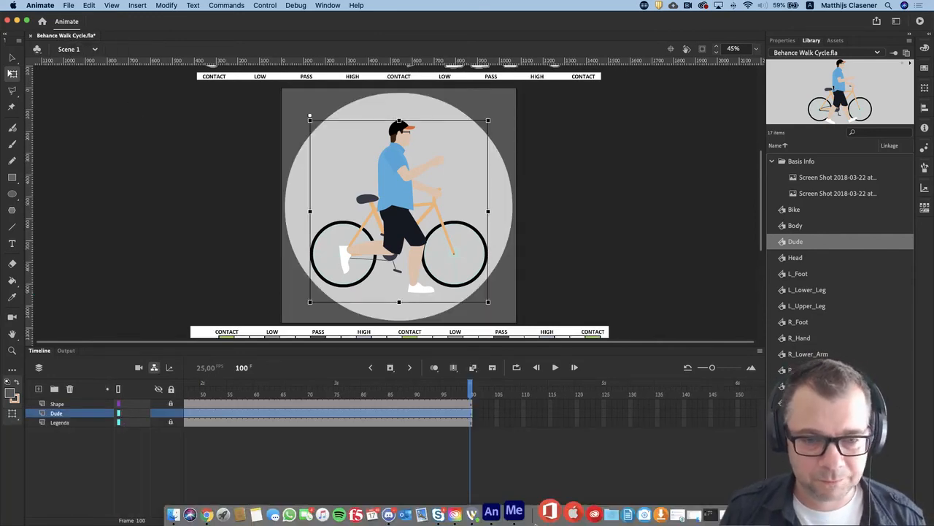
Switch to Media Encoder and start rendering the queued Behance Walk Cycle.mp4.
click(520, 512)
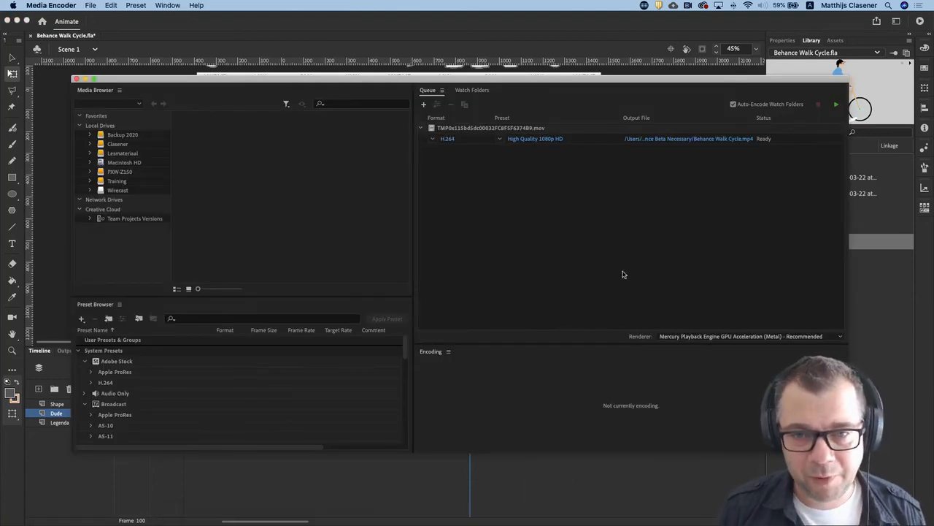
click(680, 139)
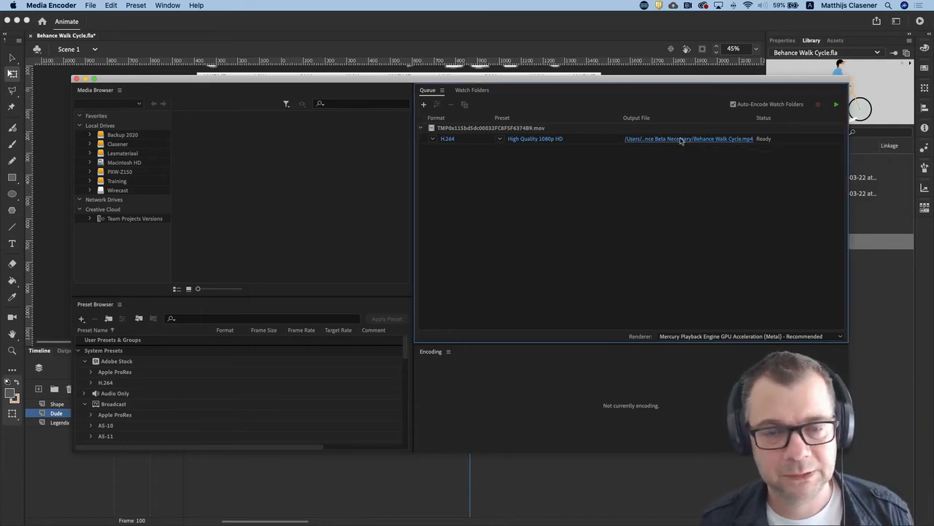
click(646, 301)
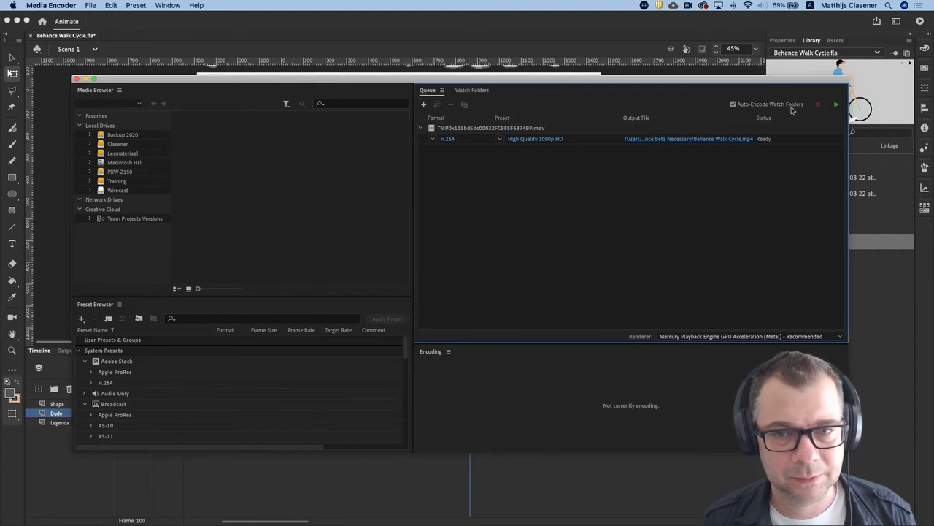
click(838, 105)
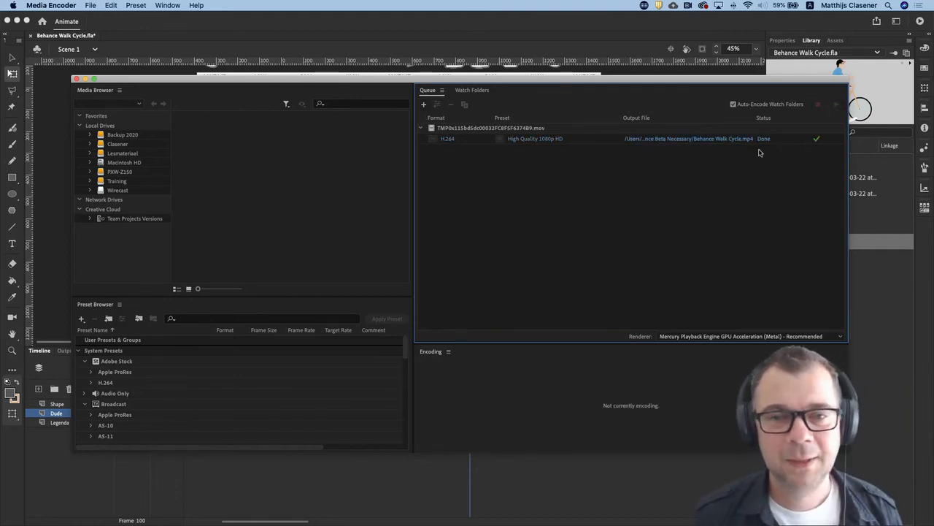
Play the rendered Behance Walk Cycle.mp4 from its output folder, and close the player, the folder window and Media Encoder.
click(730, 138)
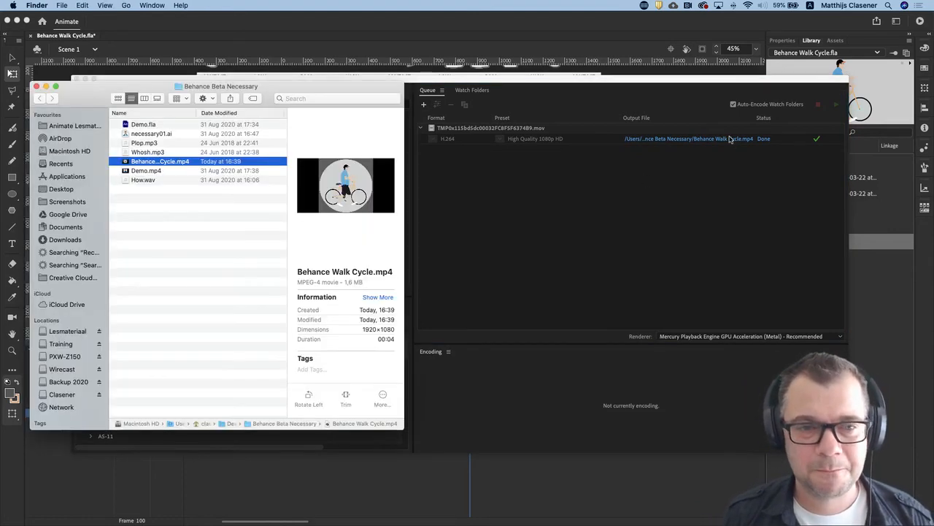
double_click(126, 161)
key(space)
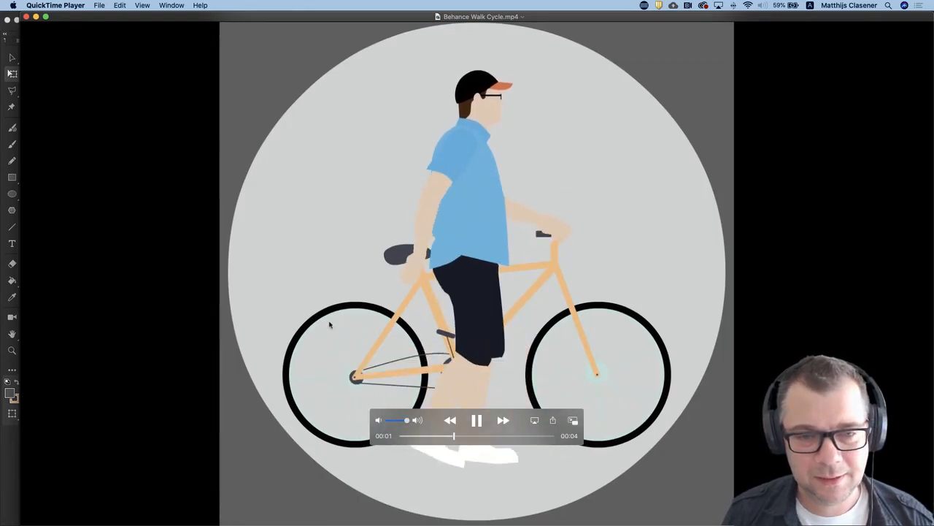
click(26, 17)
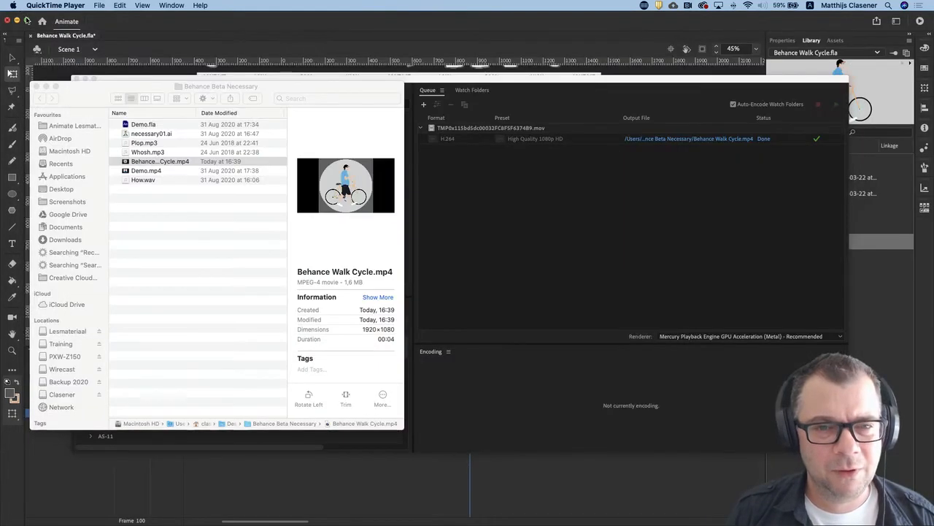
click(46, 86)
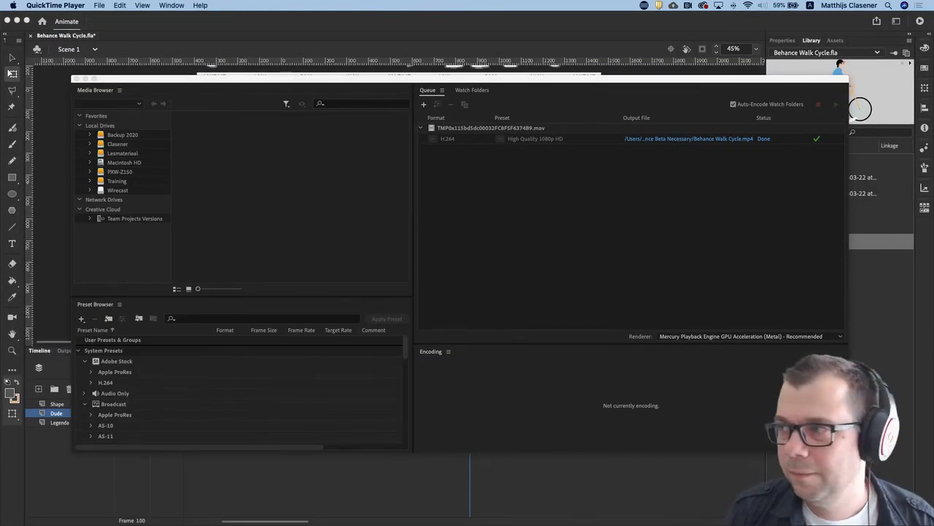
key(super+q)
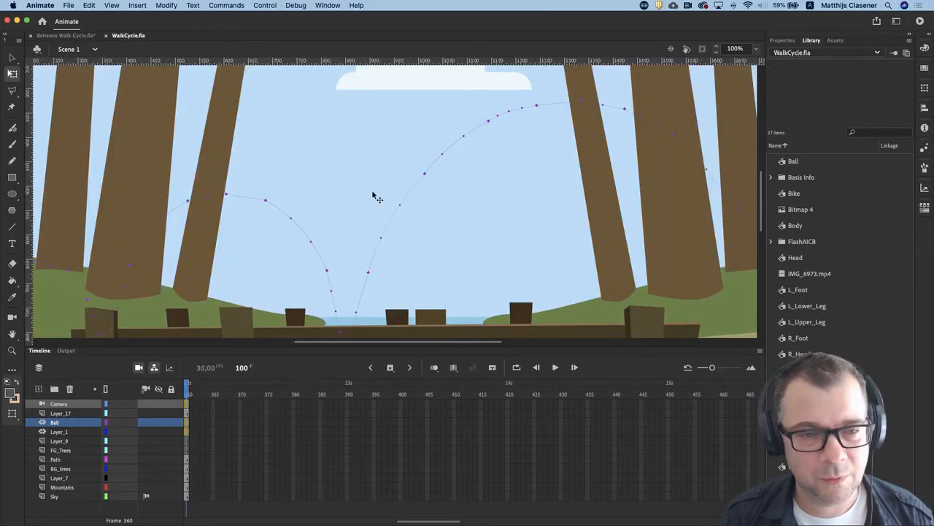
Play the forest bridge scene in WalkCycle.fla from frame 1 and return to the Behance Walk Cycle.fla document.
key(super+minus)
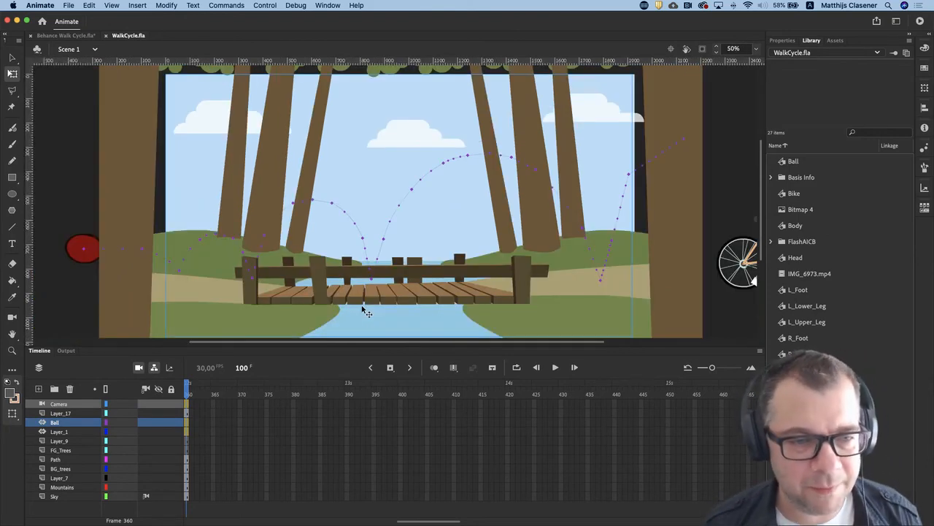
scroll(279, 433, left, 15)
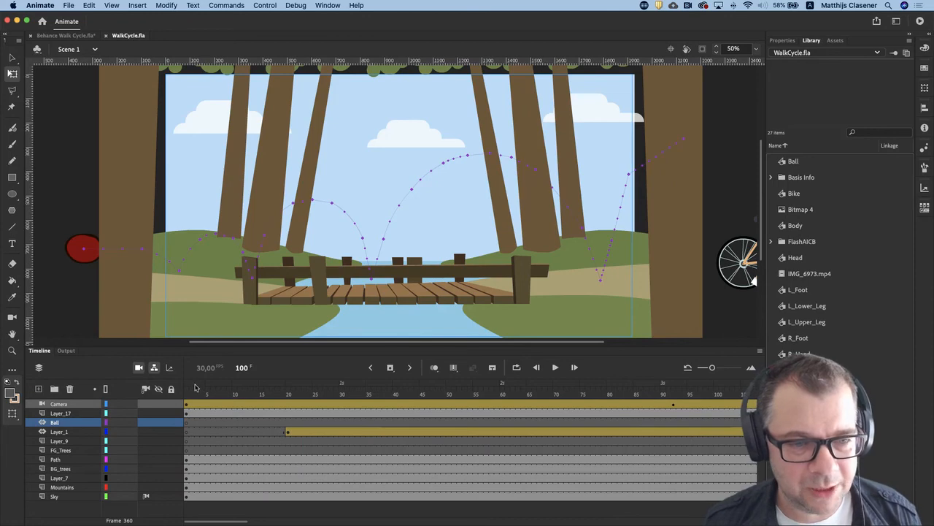
click(186, 387)
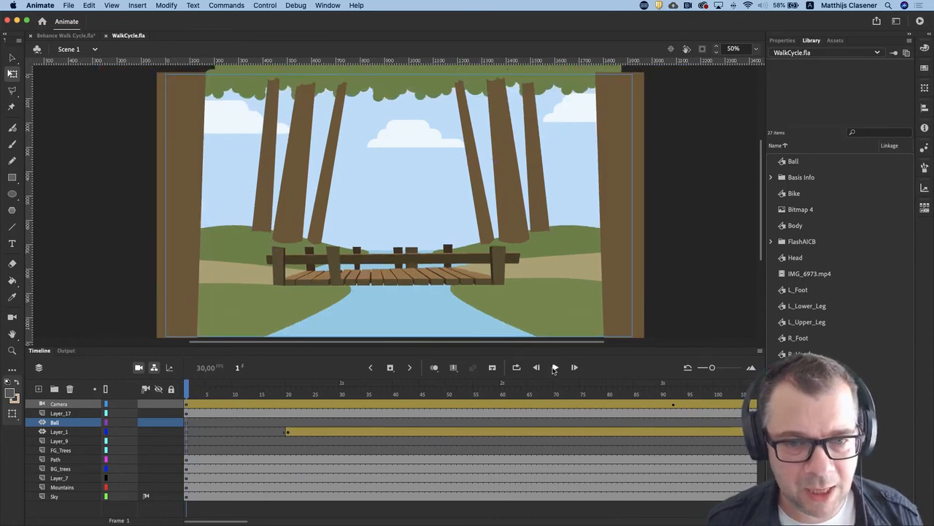
click(555, 368)
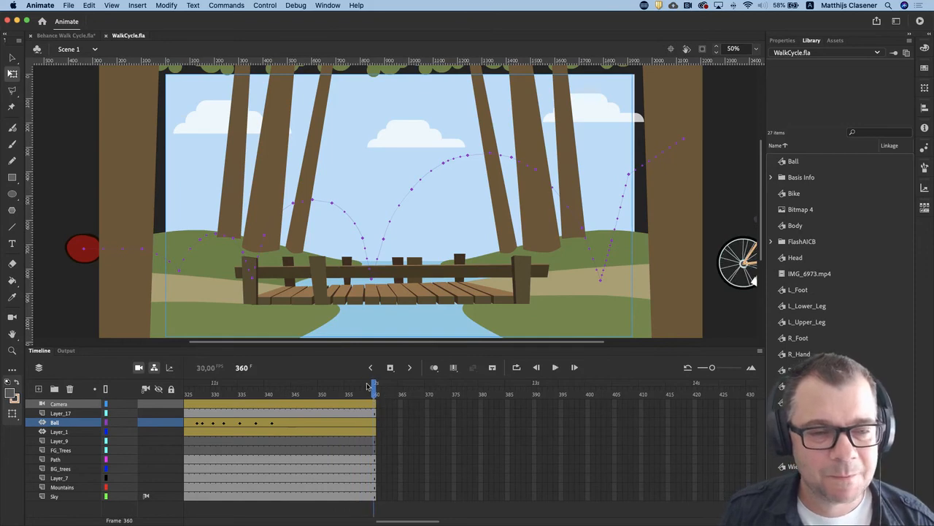
scroll(292, 394, left, 15)
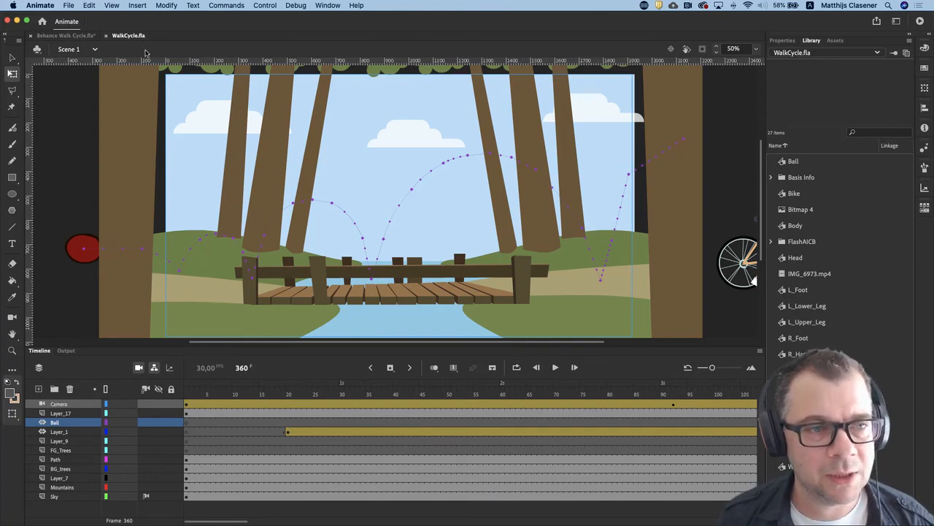
click(65, 35)
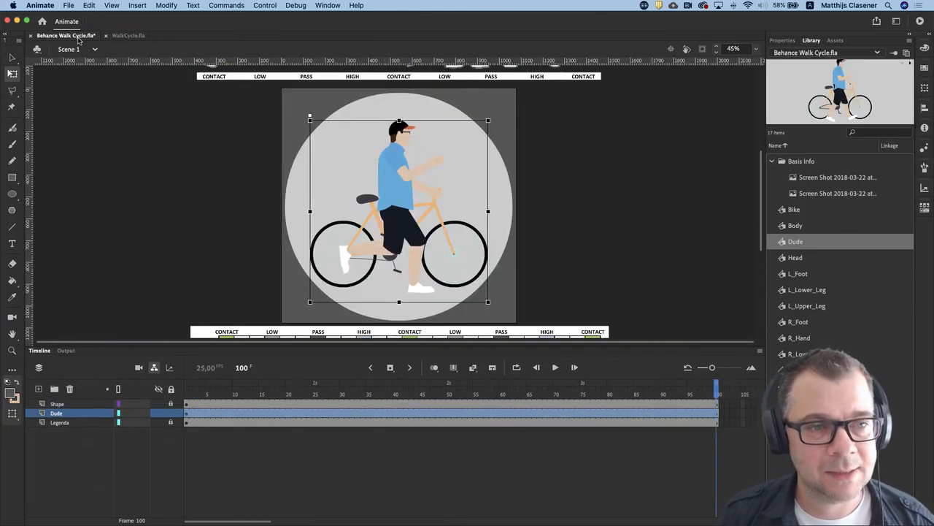